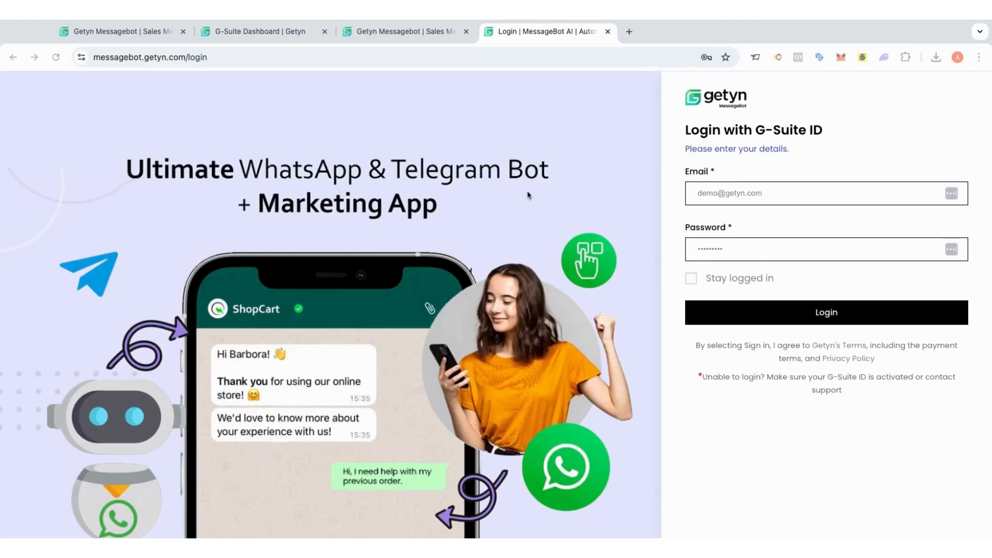
# Step: Look over the MessageBot product page's introduction and feature overview, and return to the MessageBot login page
pyautogui.click(401, 37)
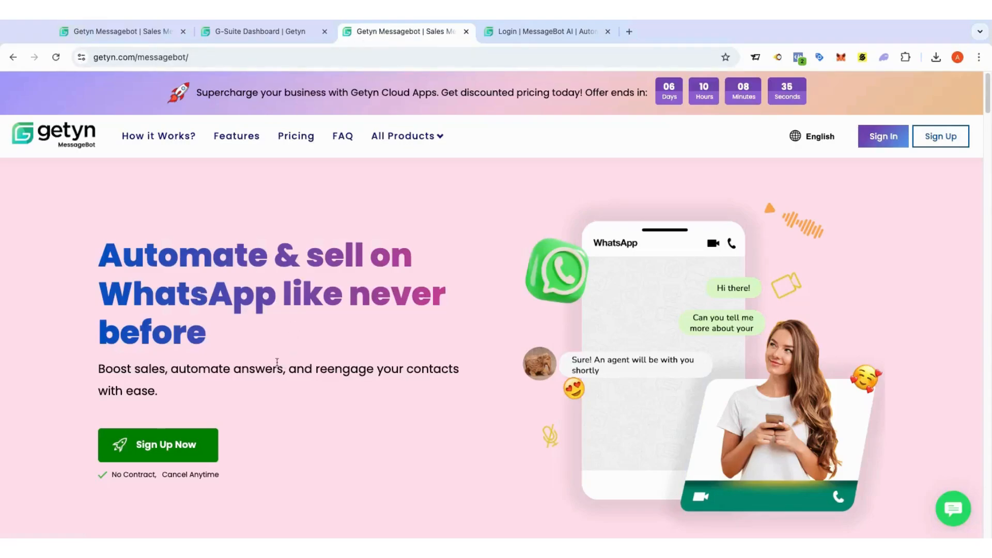
pyautogui.scroll(-3, 288, 389)
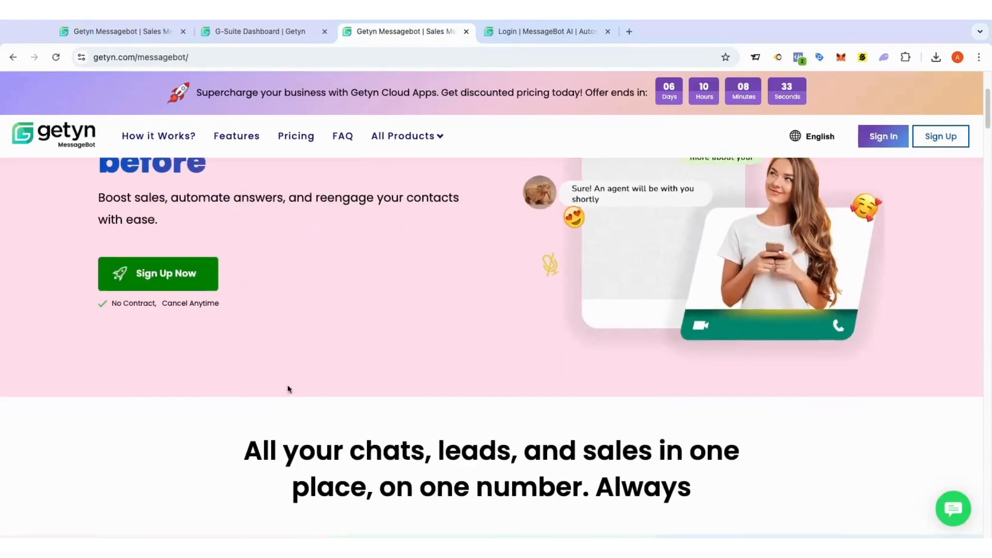
pyautogui.scroll(-6, 288, 389)
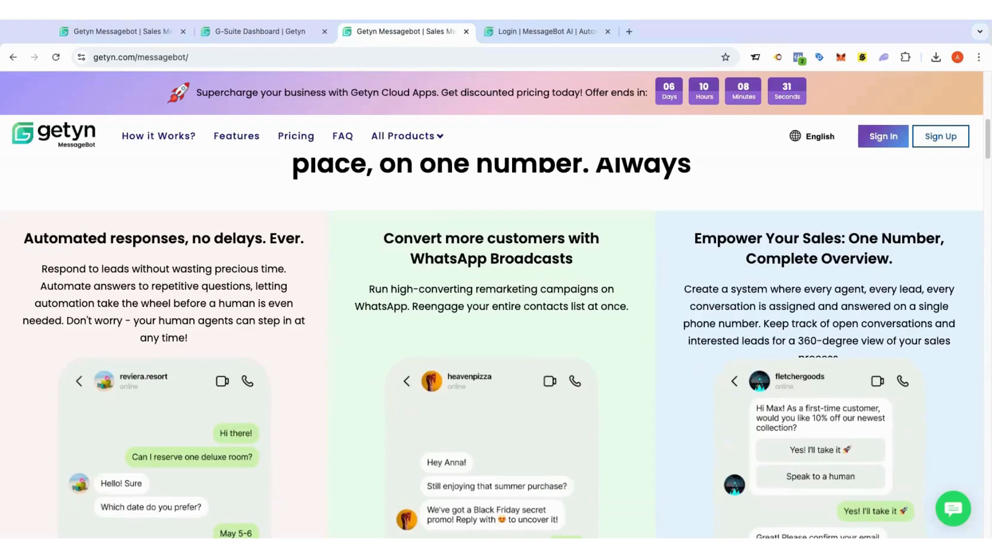
pyautogui.scroll(9, 379, 226)
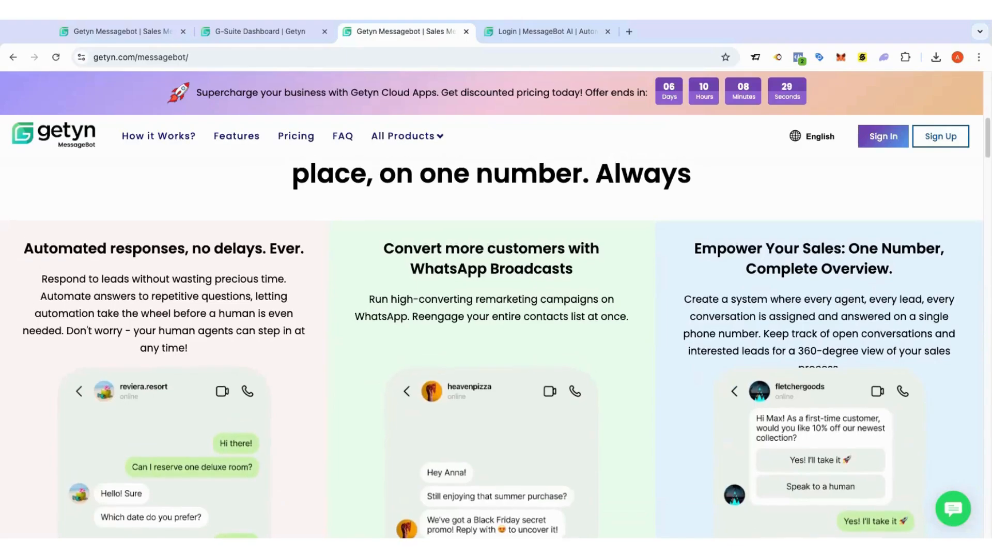
pyautogui.click(516, 36)
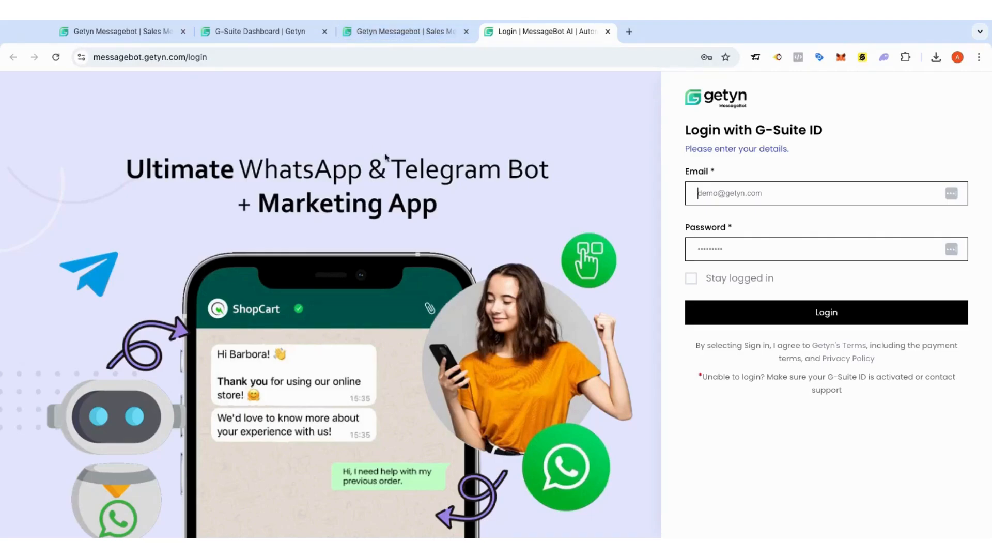
# Step: Look through the G-Suite Apps list on the G-Suite dashboard for Getyn Messagebot, and go back to the MessageBot product page
pyautogui.click(264, 32)
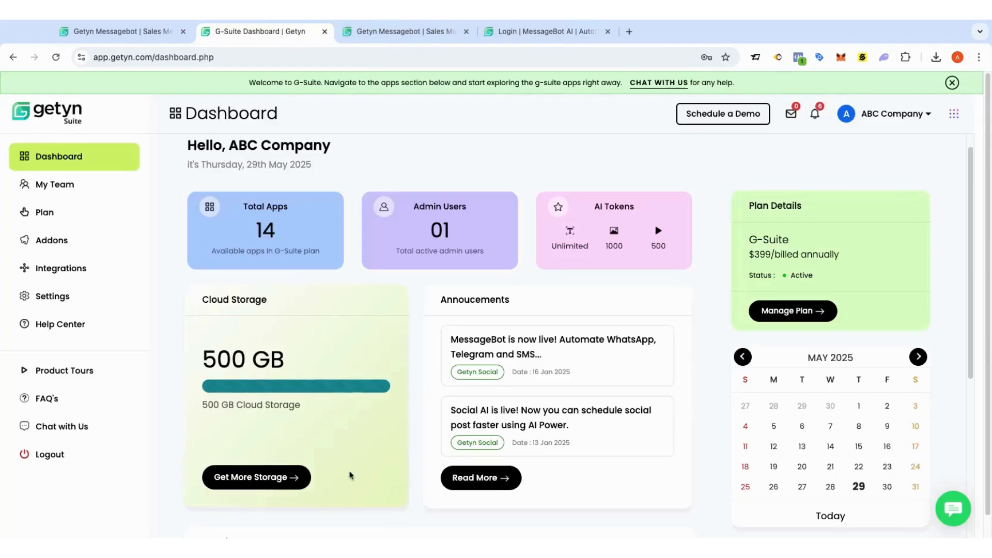
pyautogui.scroll(-7, 350, 476)
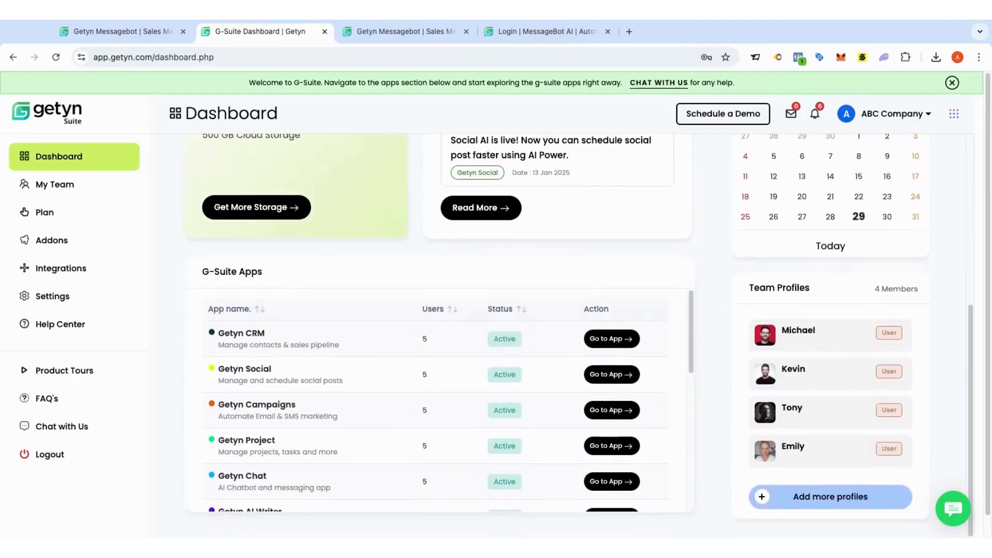
pyautogui.scroll(-5, 274, 457)
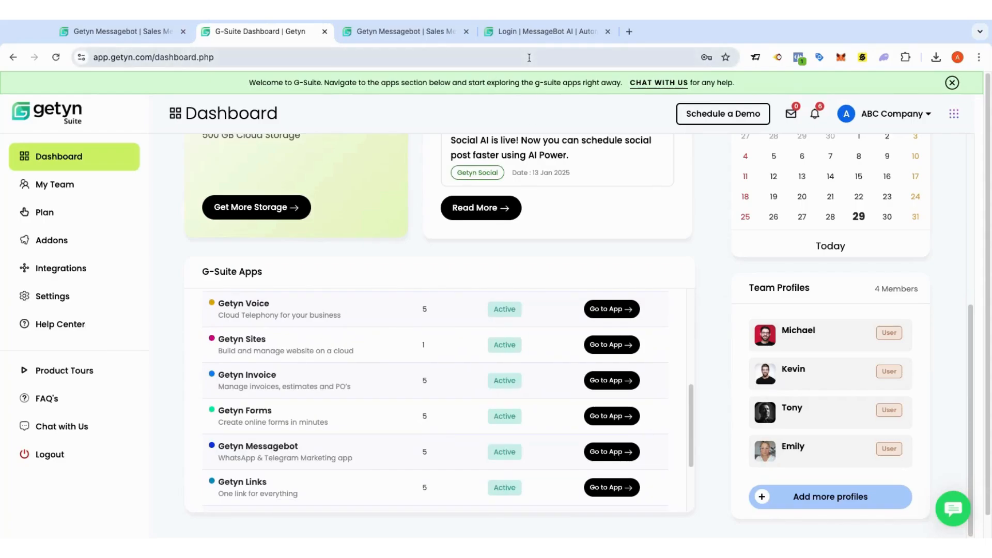
pyautogui.click(421, 42)
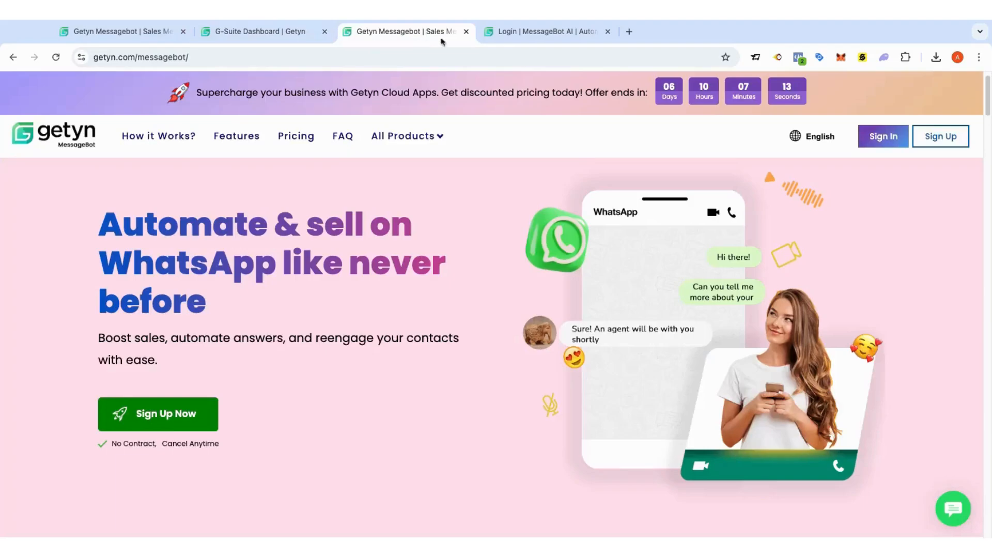
pyautogui.click(529, 39)
pyautogui.click(421, 37)
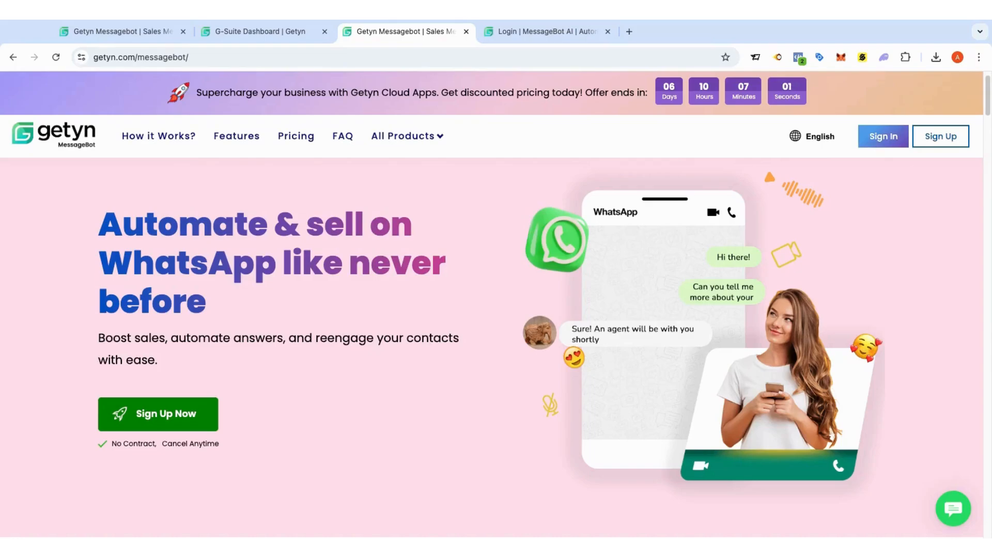
# Step: Log in to MessageBot with the G-Suite ID
pyautogui.click(525, 32)
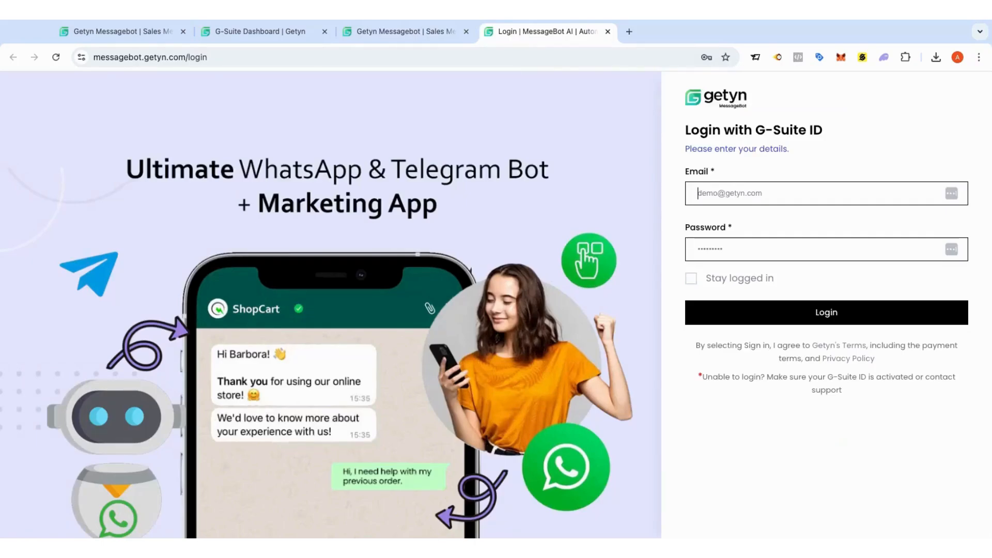
pyautogui.click(709, 193)
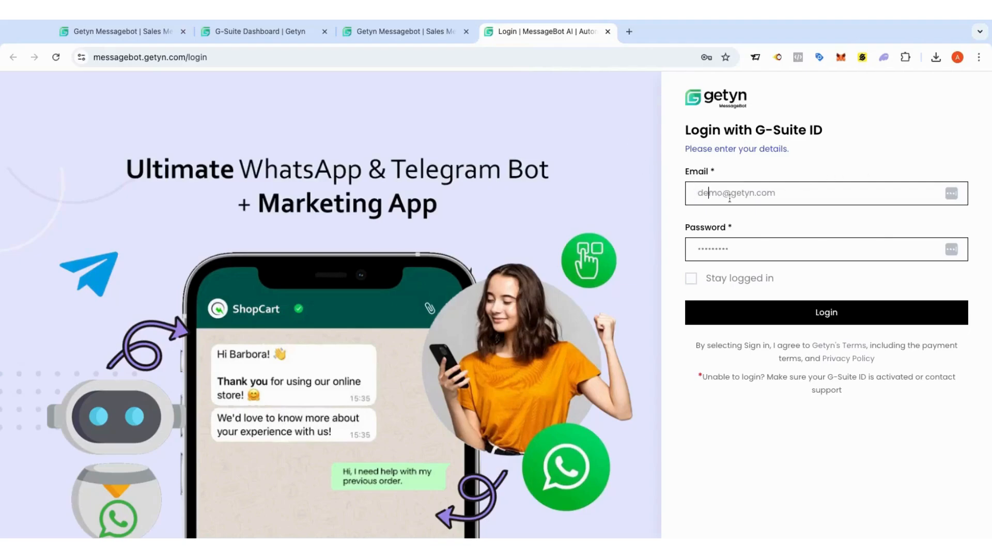
pyautogui.click(732, 318)
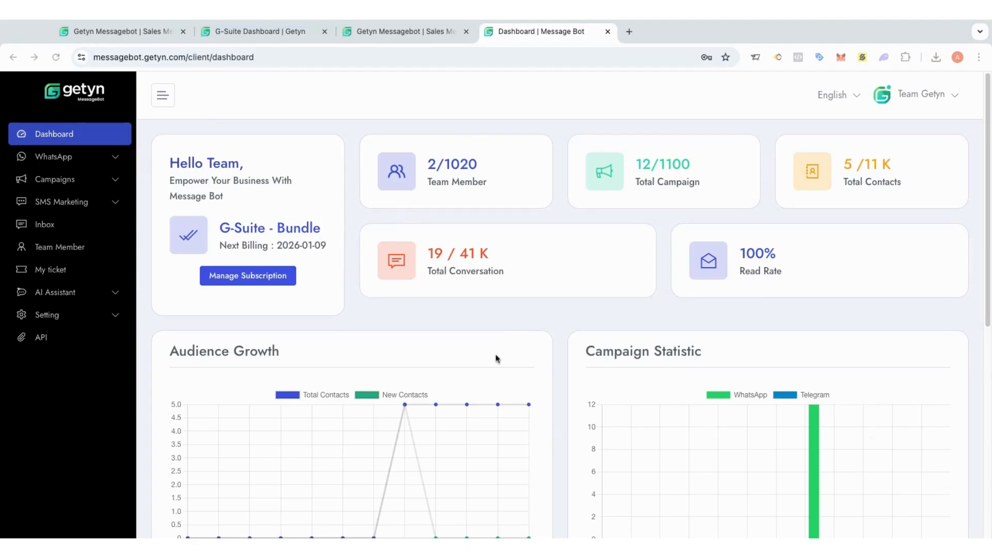
# Step: Examine the dashboard's subscription and usage cards and its Audience Growth, Campaign Statistic and Message Statistic charts
pyautogui.scroll(-2, 496, 358)
pyautogui.scroll(2, 496, 359)
pyautogui.scroll(-3, 572, 329)
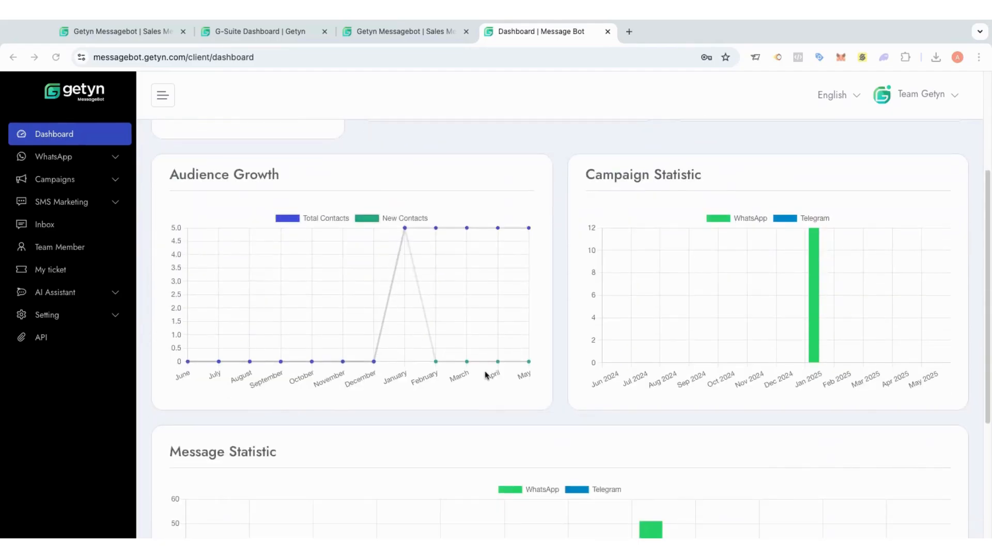
pyautogui.scroll(-3, 491, 401)
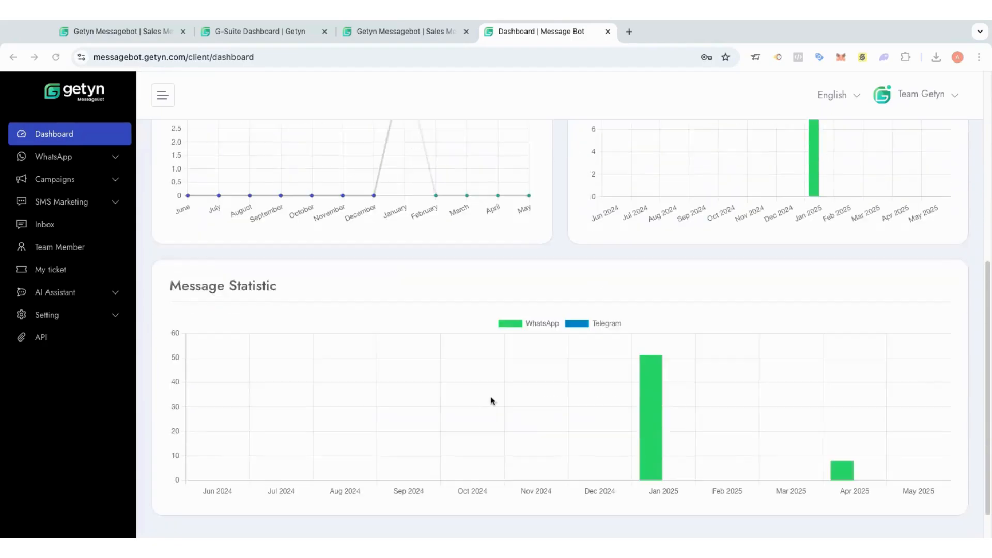
pyautogui.scroll(5, 491, 401)
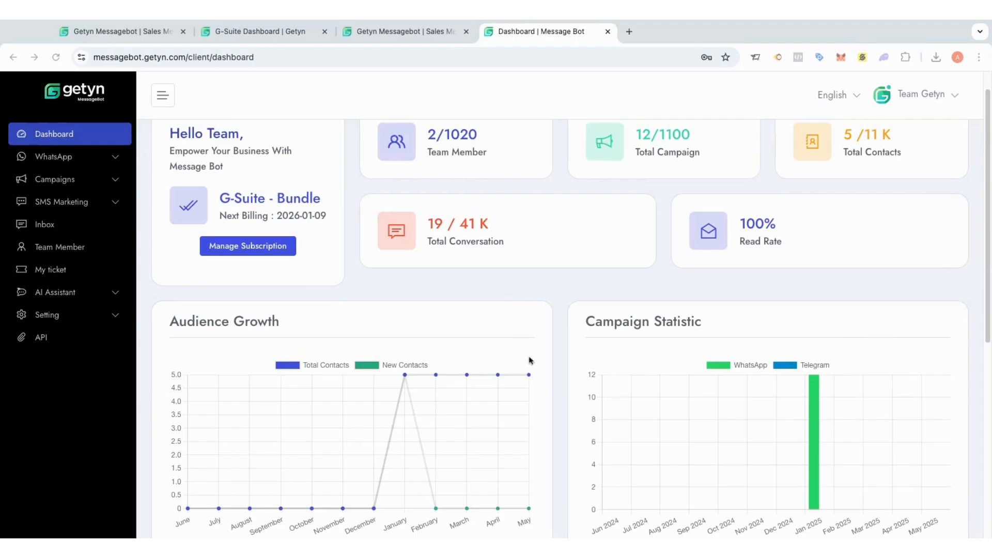
pyautogui.scroll(1, 494, 345)
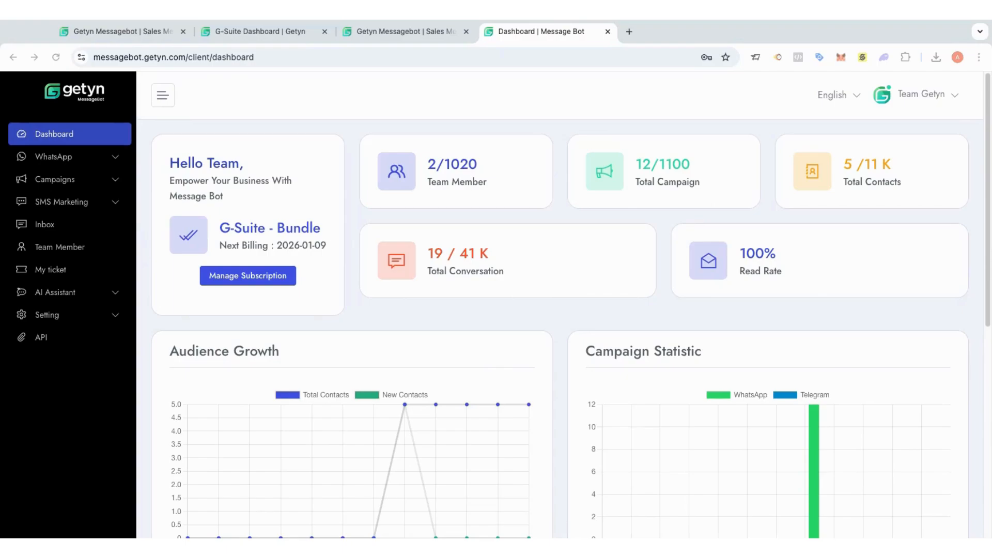
pyautogui.scroll(-1, 664, 219)
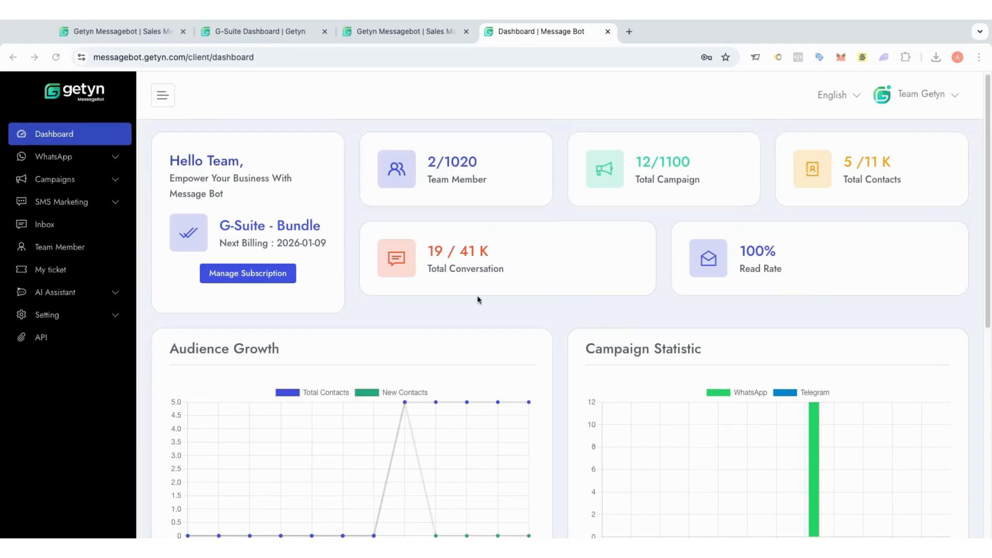
pyautogui.scroll(-1, 499, 346)
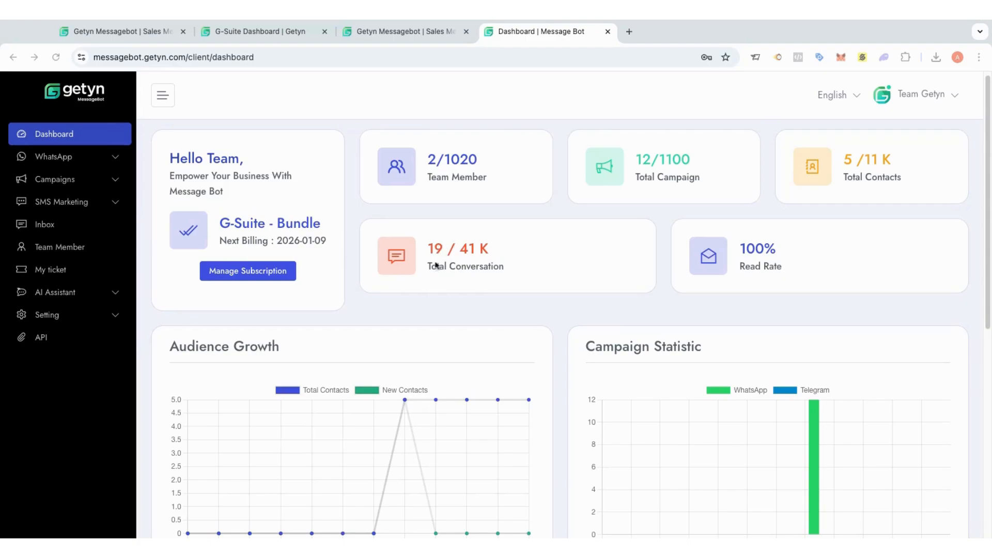
pyautogui.scroll(-2, 457, 337)
pyautogui.scroll(-1, 457, 337)
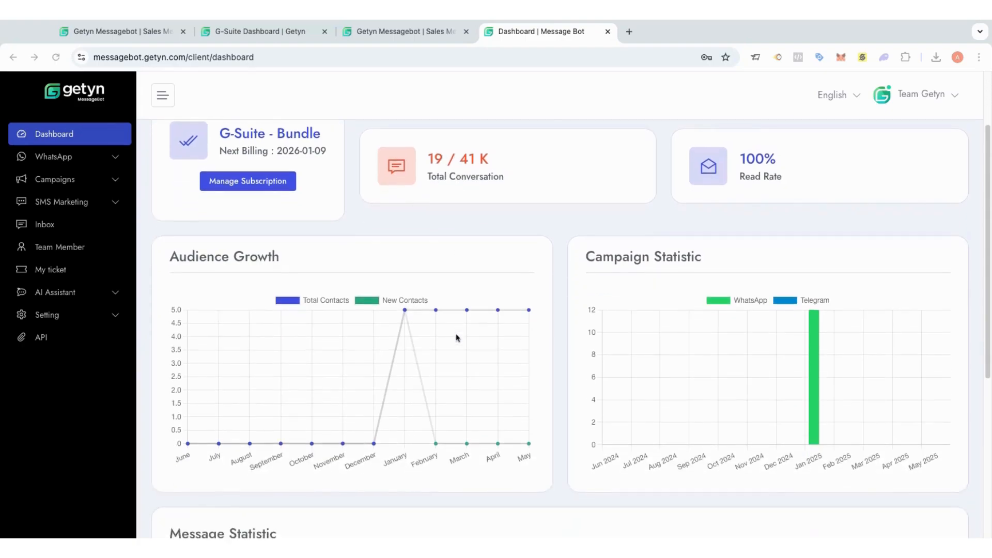
pyautogui.scroll(-3, 457, 337)
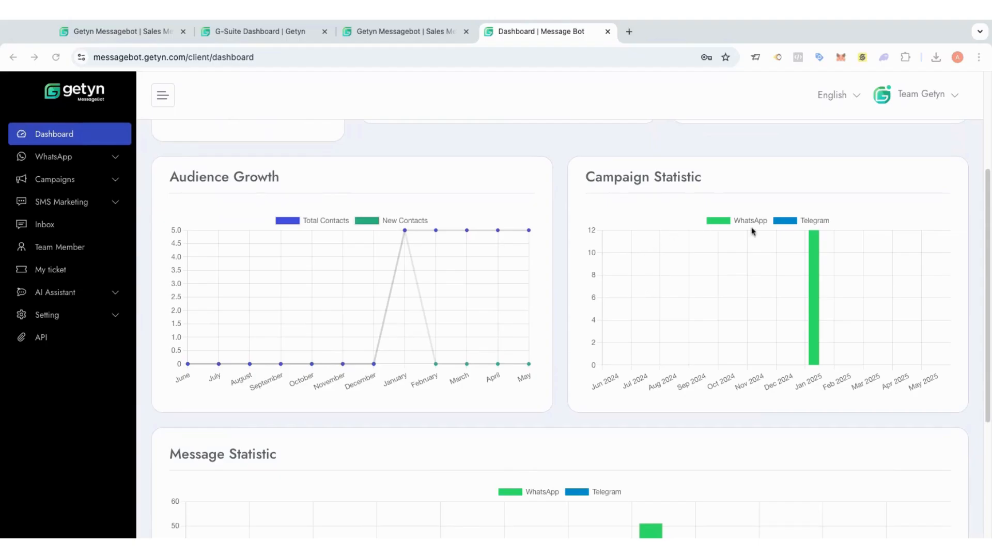
pyautogui.scroll(-5, 757, 282)
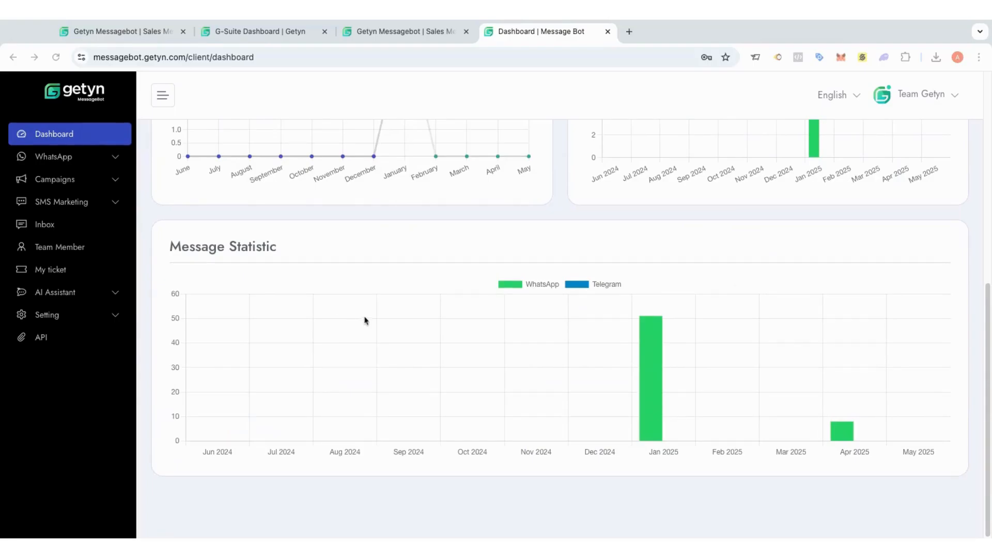
pyautogui.scroll(8, 284, 383)
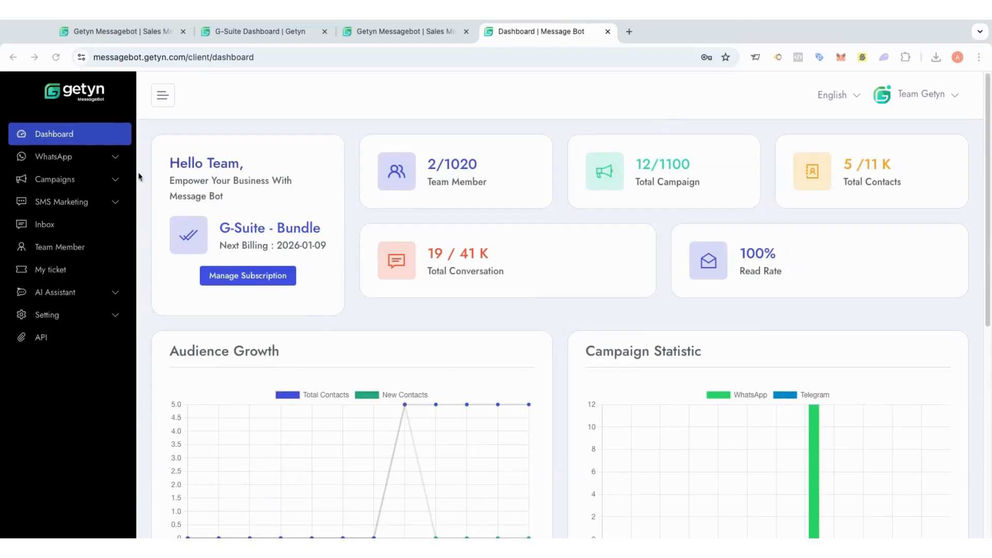
# Step: Open the WhatsApp settings of the MessageBot account
pyautogui.click(116, 158)
pyautogui.click(116, 159)
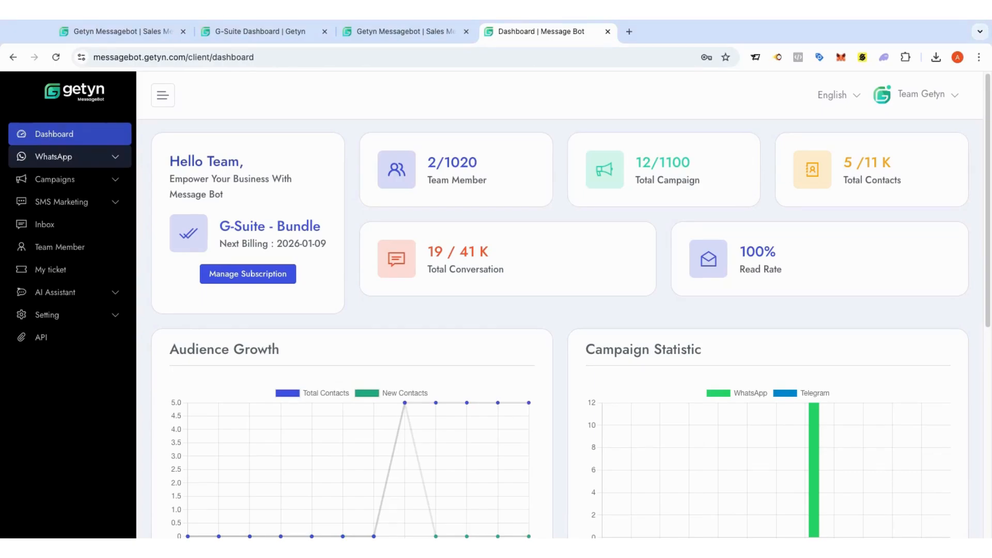
pyautogui.click(116, 317)
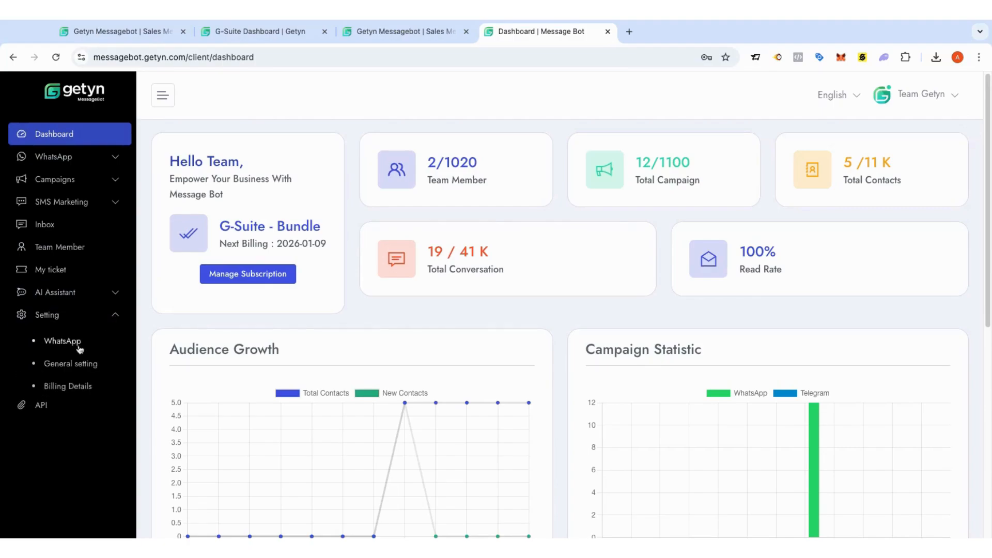
pyautogui.click(63, 342)
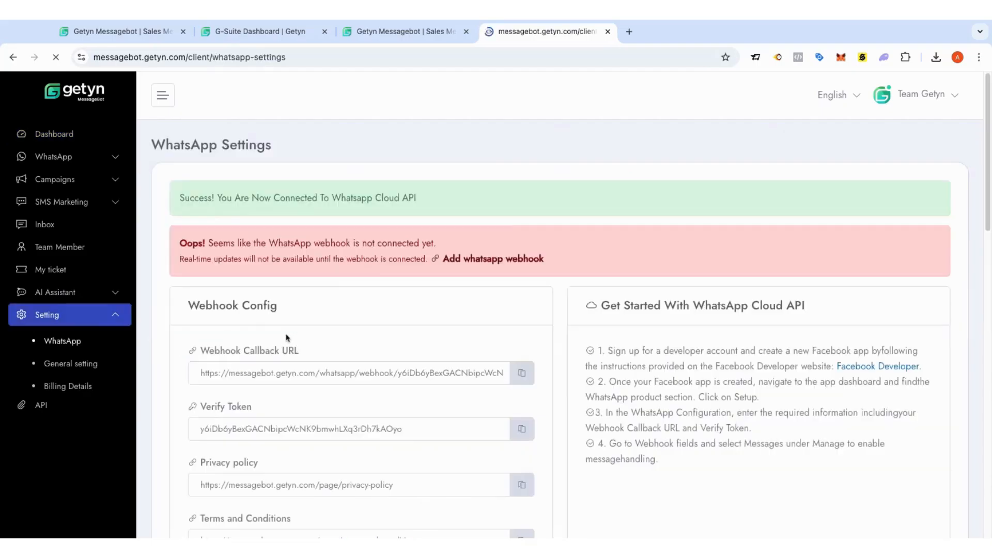
# Step: Examine the webhook configuration, WhatsApp access token fields, setup instructions and business account details on the WhatsApp Settings page
pyautogui.scroll(-1, 296, 352)
pyautogui.scroll(-5, 296, 352)
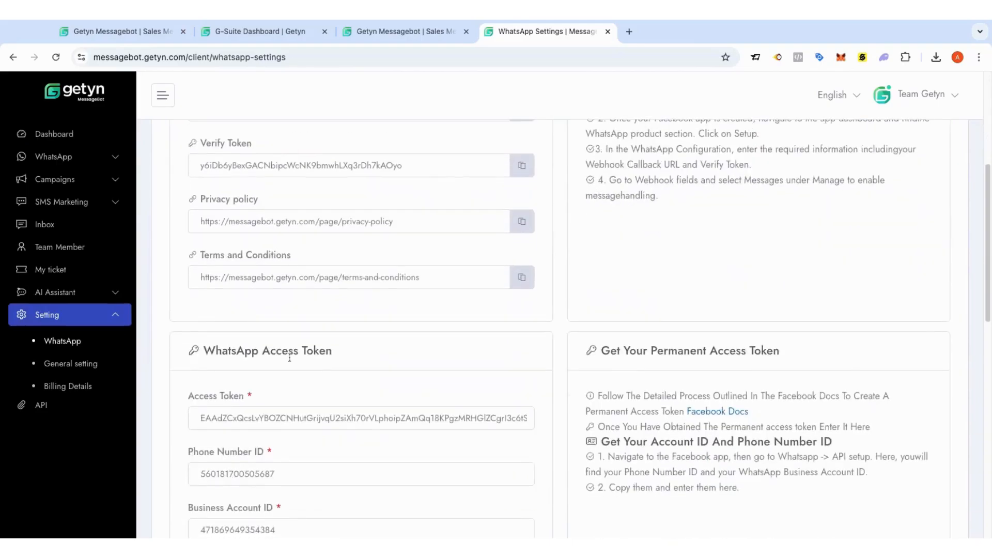
pyautogui.scroll(5, 290, 358)
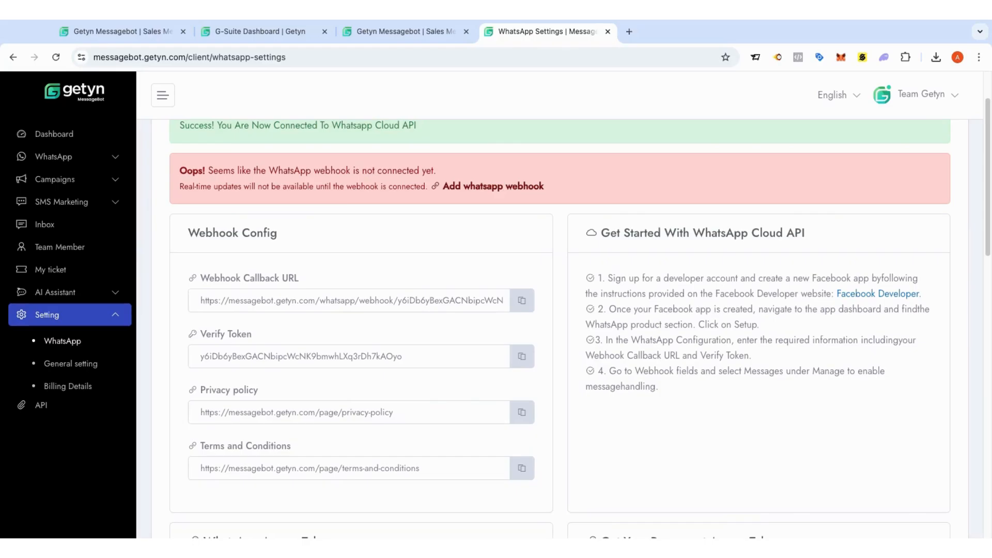
pyautogui.scroll(-3, 568, 315)
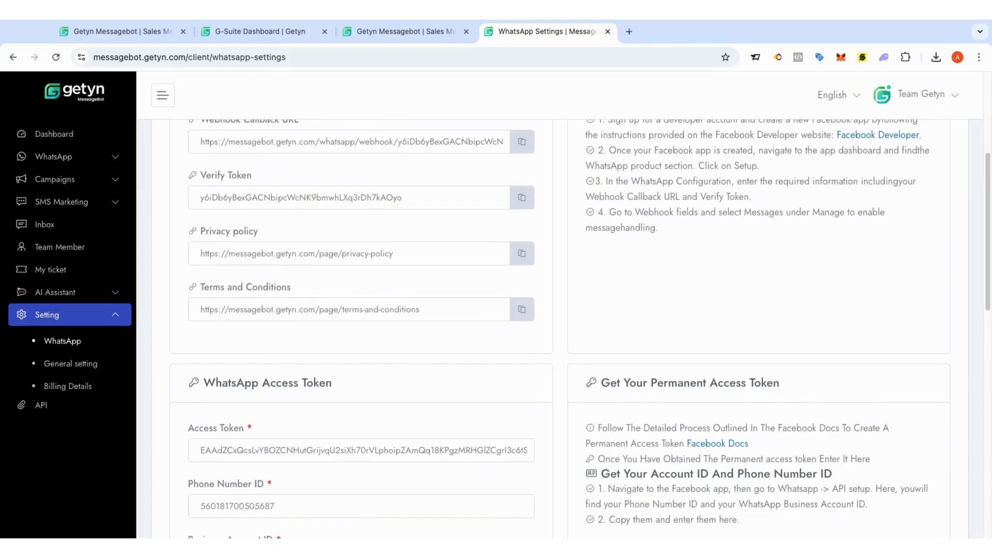
pyautogui.scroll(-2, 359, 320)
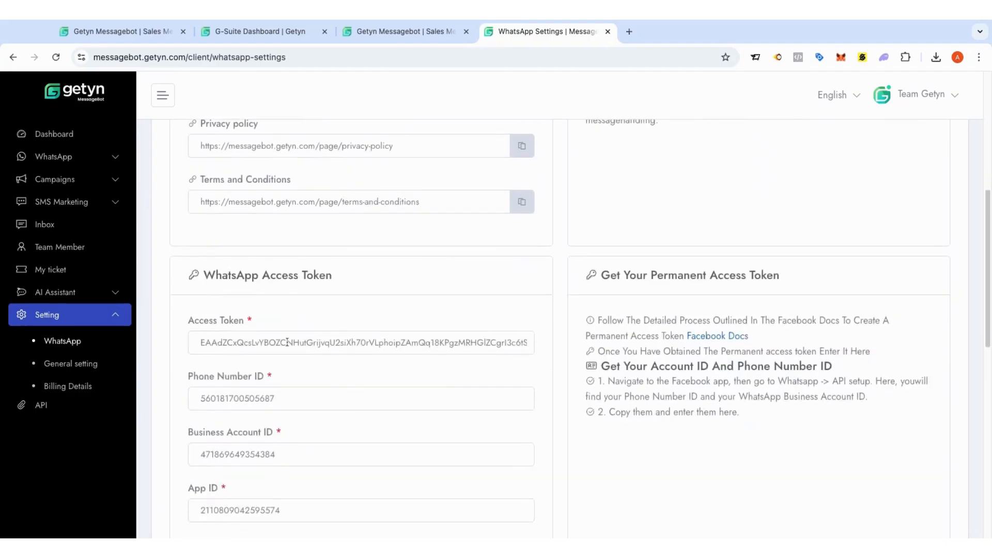
pyautogui.scroll(-2, 310, 348)
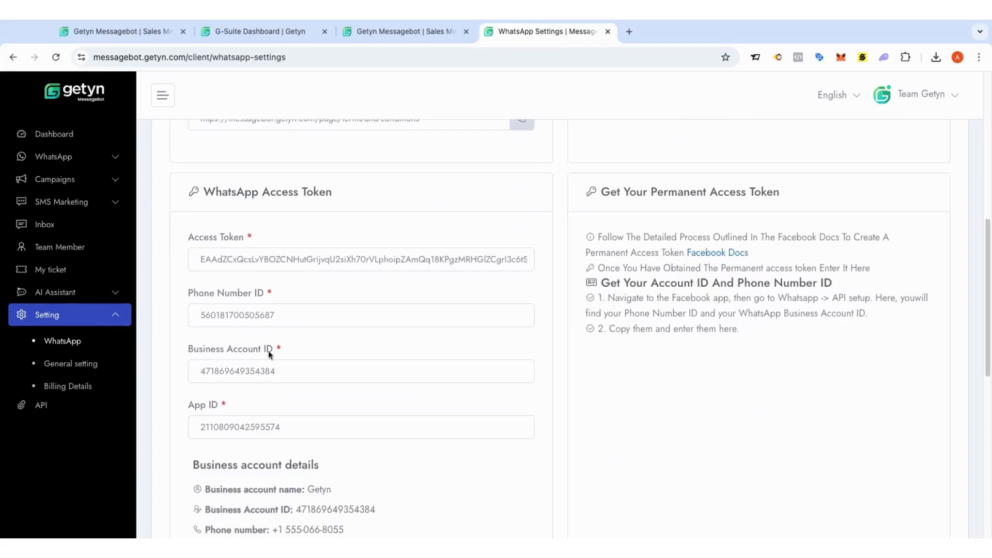
pyautogui.scroll(-4, 254, 430)
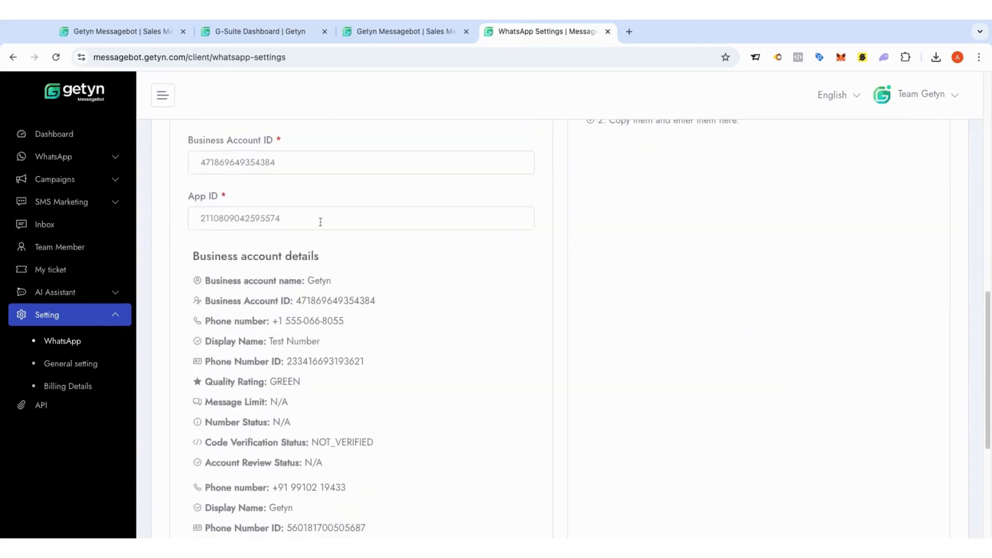
pyautogui.scroll(4, 342, 350)
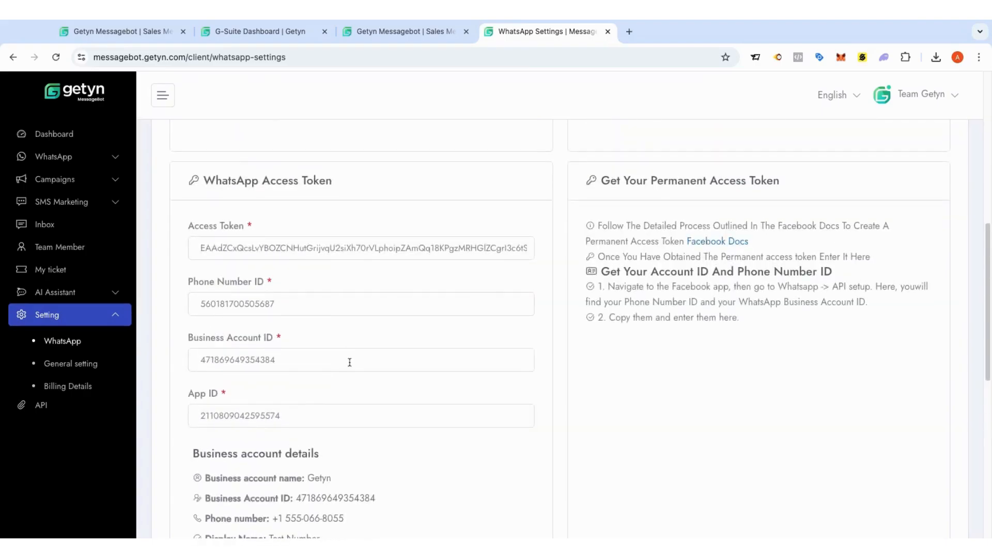
pyautogui.scroll(4, 350, 362)
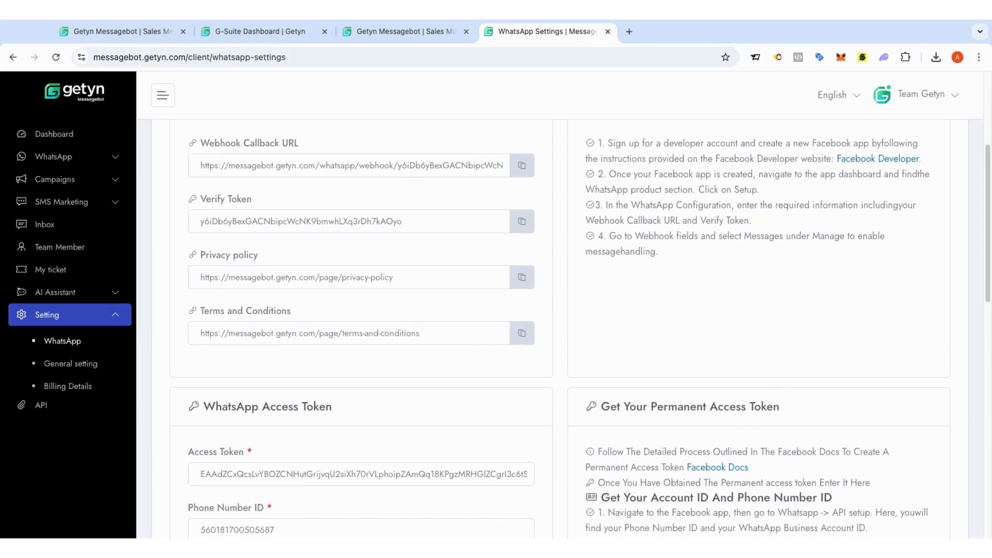
pyautogui.scroll(-6, 445, 368)
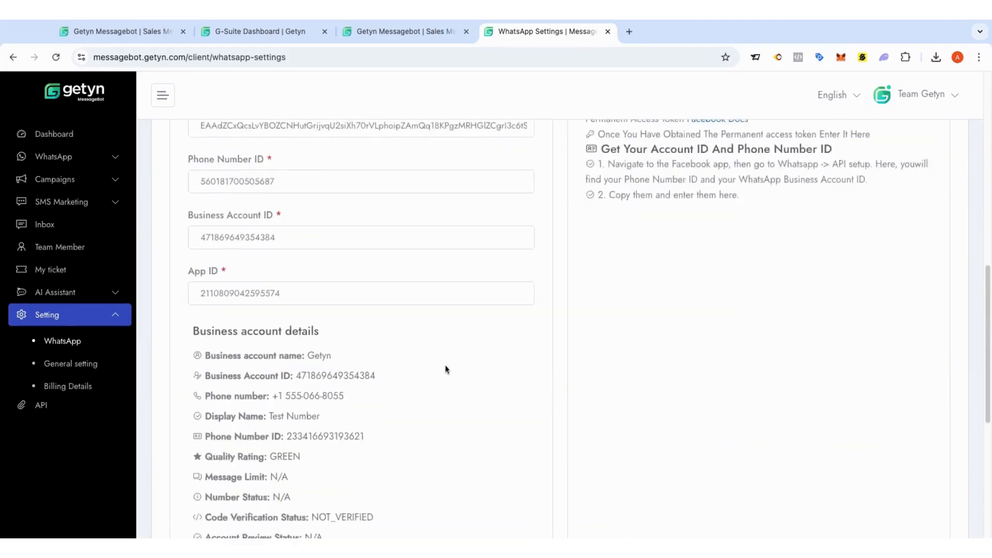
# Step: Review the business account details and the instructions for obtaining the permanent access token, account ID and phone number ID
pyautogui.scroll(-8, 445, 369)
pyautogui.scroll(12, 445, 369)
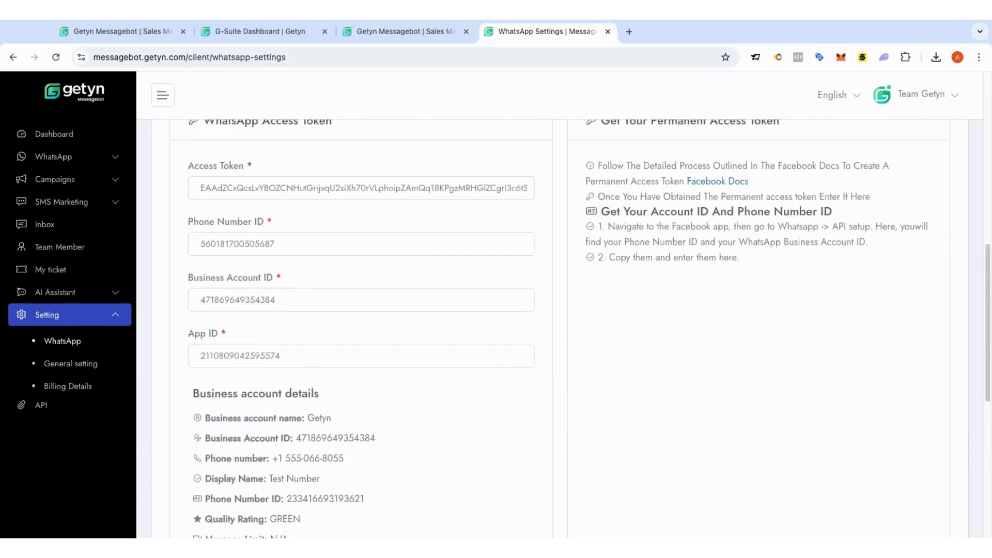
pyautogui.scroll(1, 445, 369)
pyautogui.scroll(2, 445, 370)
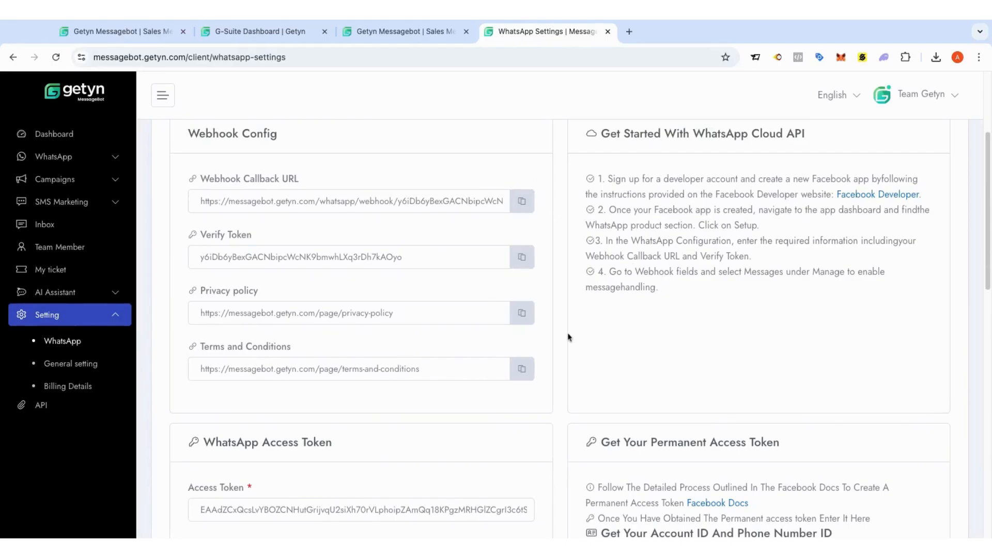
pyautogui.scroll(-2, 568, 337)
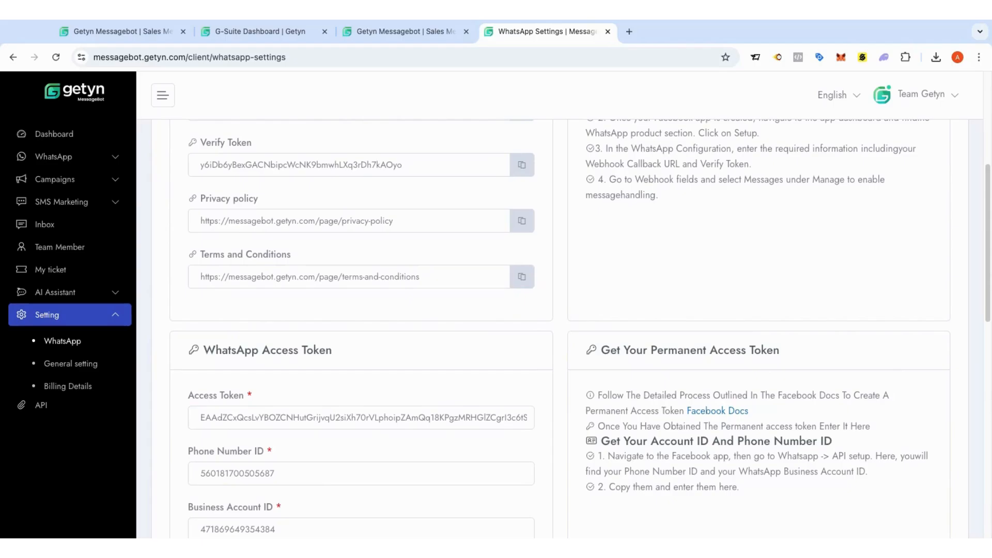
pyautogui.scroll(-1, 588, 343)
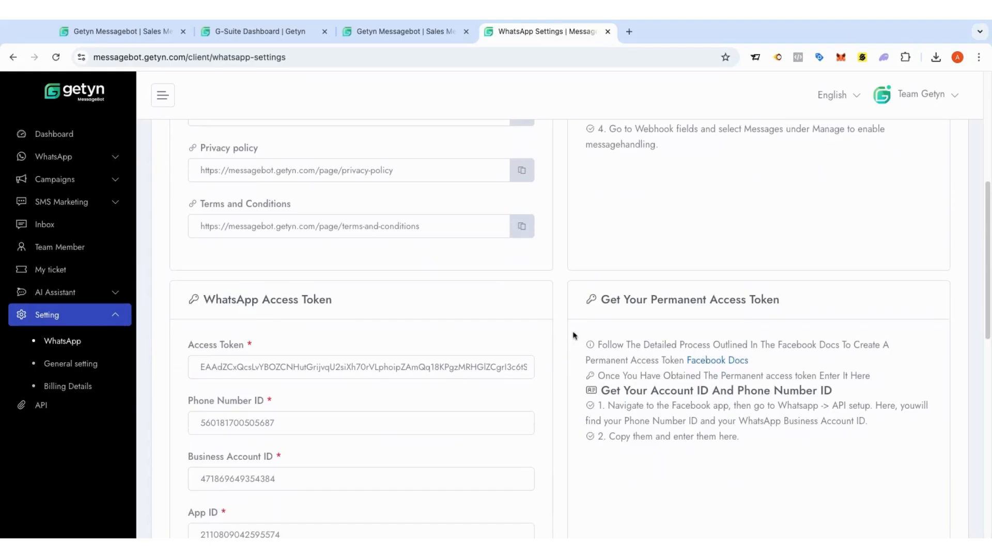
pyautogui.scroll(-2, 576, 333)
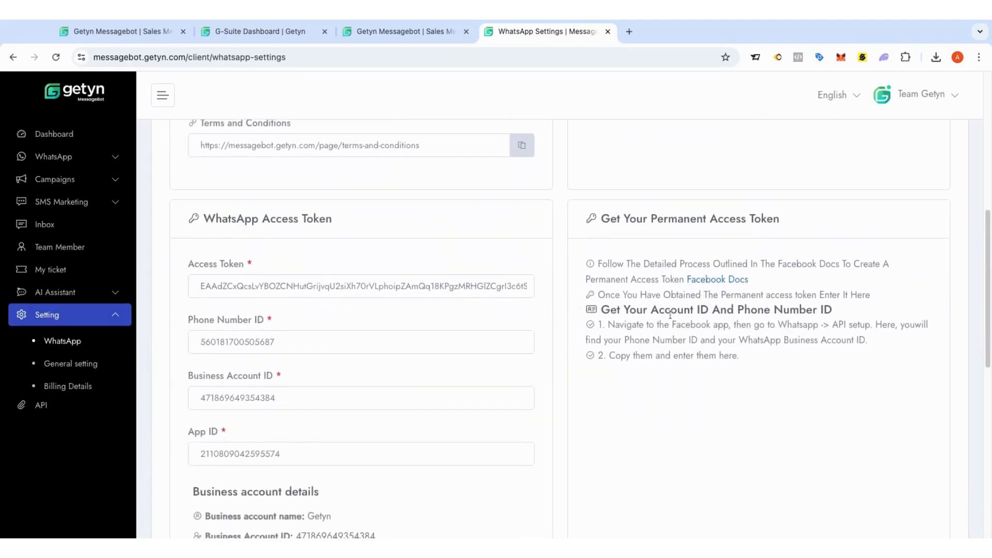
pyautogui.moveTo(587, 271)
pyautogui.mouseDown()
pyautogui.moveTo(696, 296)
pyautogui.moveTo(740, 357)
pyautogui.mouseUp()
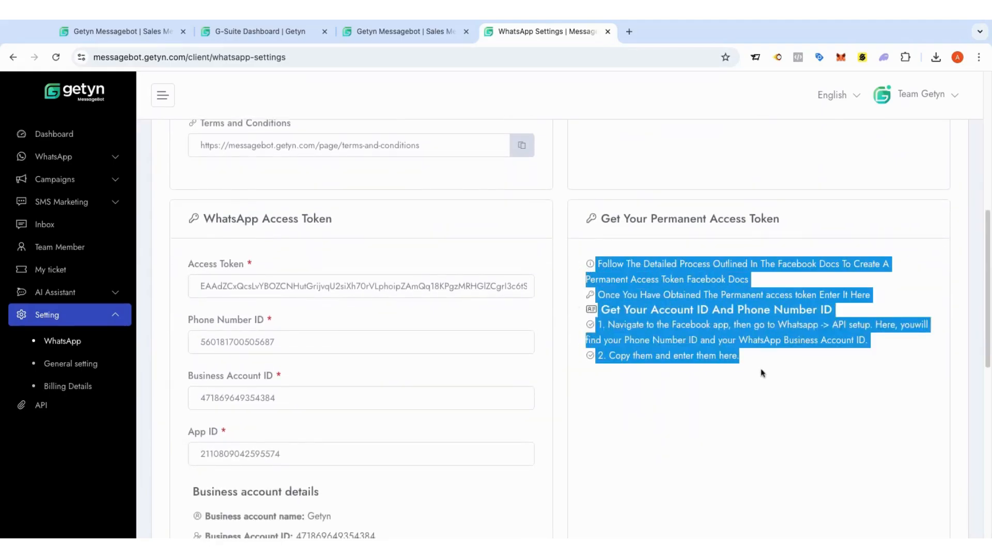
pyautogui.click(690, 348)
pyautogui.scroll(5, 713, 358)
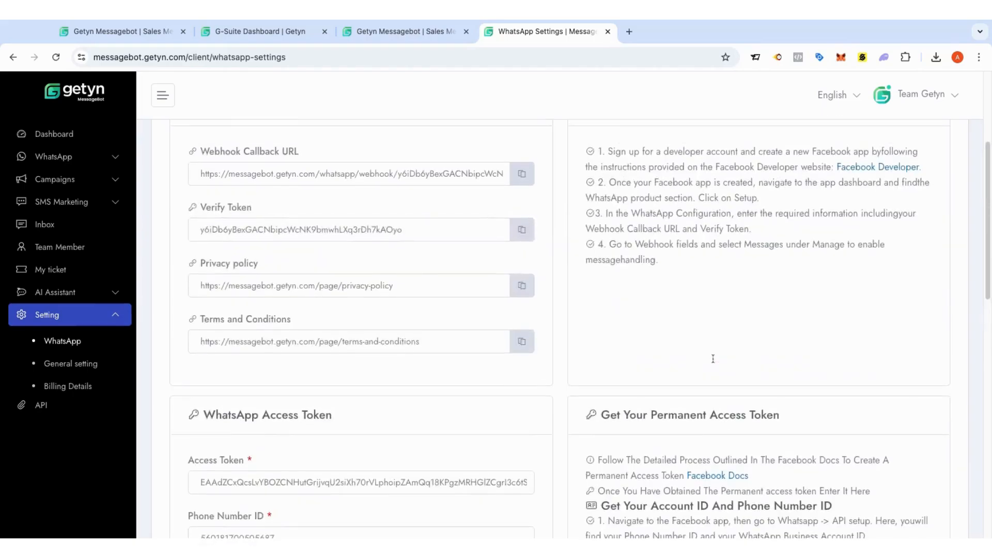
pyautogui.scroll(2, 551, 310)
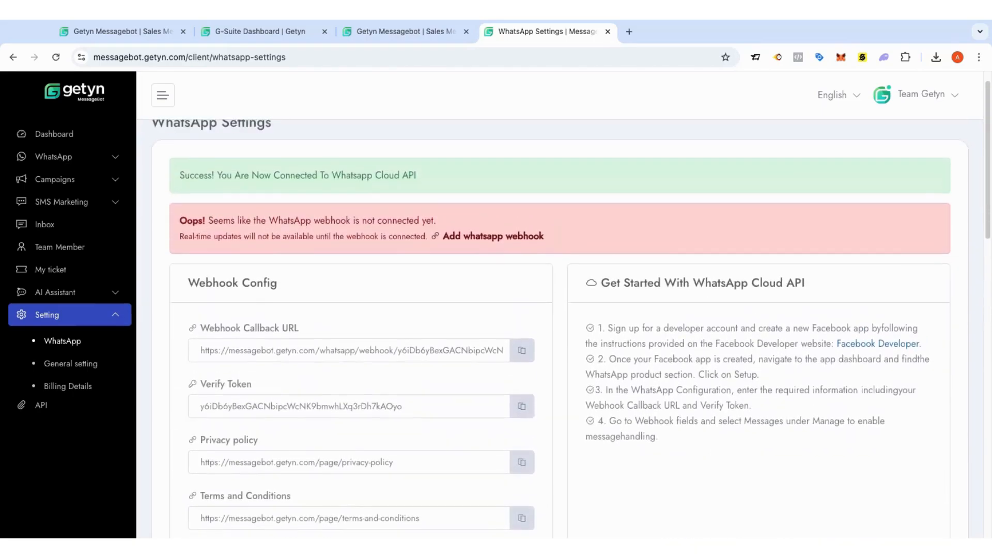
# Step: Go over the webhook configuration, access token section and business account details once more on the WhatsApp Settings page
pyautogui.scroll(-4, 559, 331)
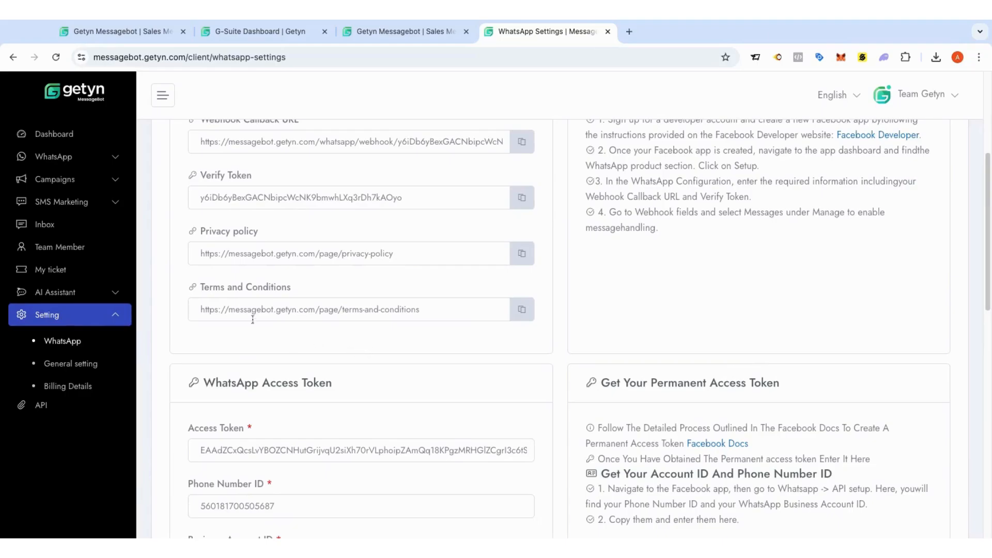
pyautogui.scroll(2, 240, 283)
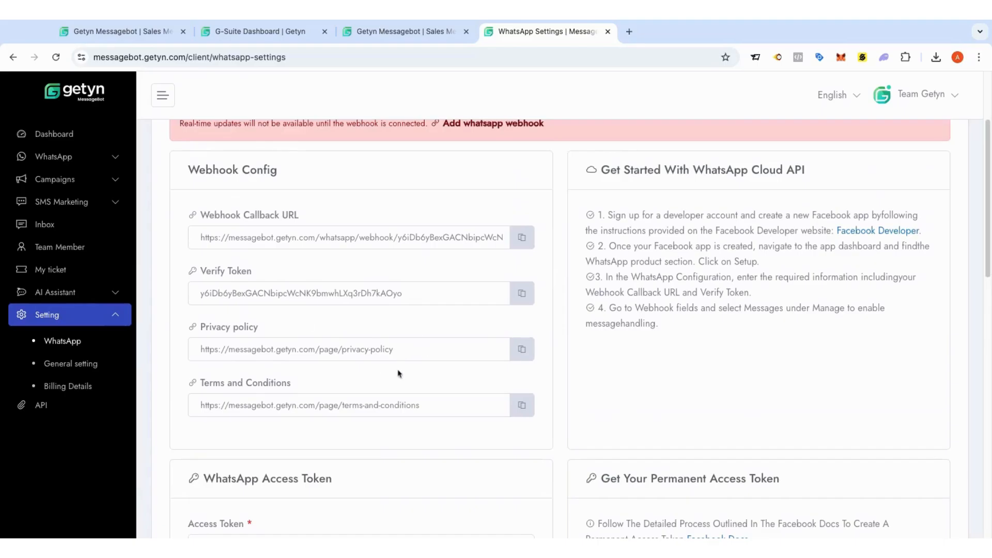
pyautogui.scroll(-5, 423, 367)
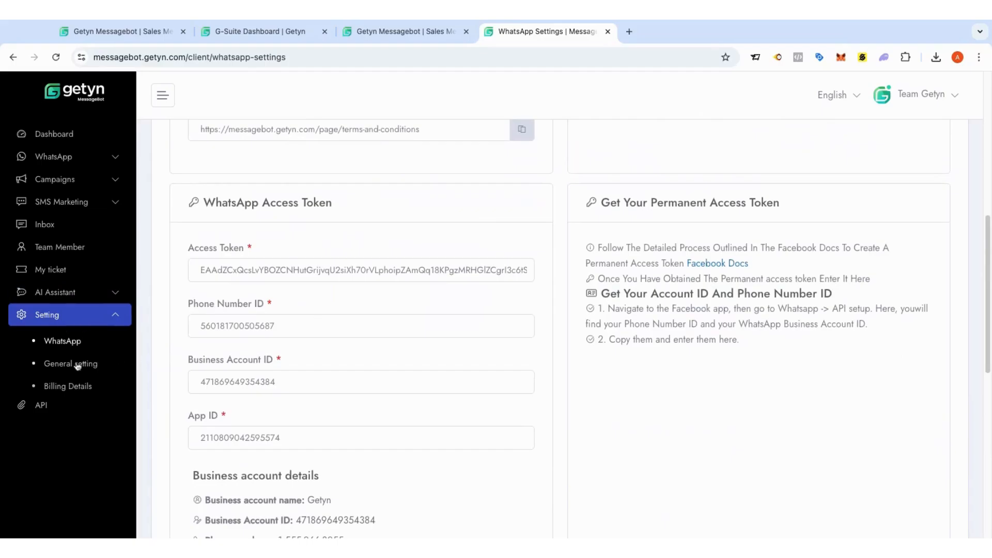
pyautogui.scroll(-4, 272, 367)
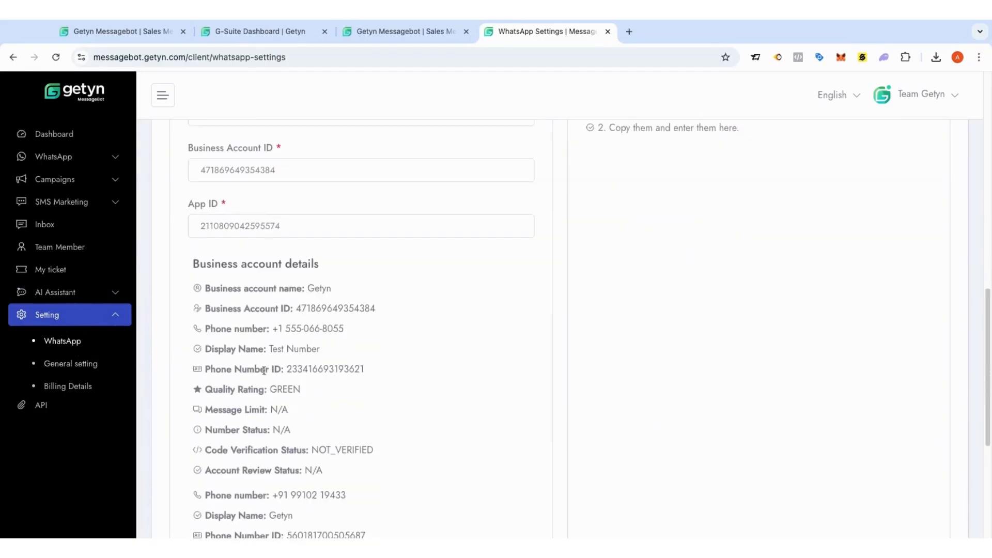
pyautogui.scroll(-2, 261, 362)
pyautogui.scroll(6, 261, 363)
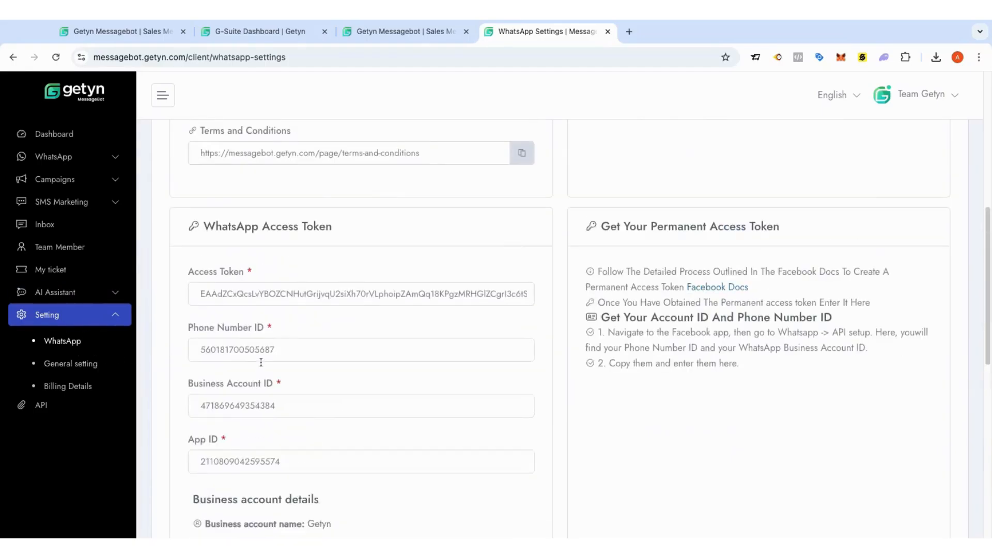
pyautogui.scroll(7, 261, 362)
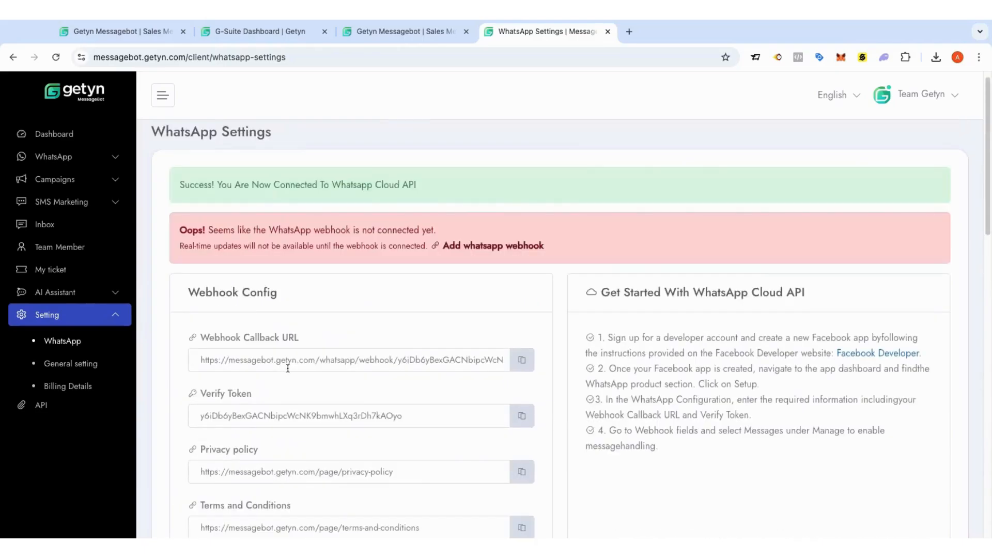
# Step: View the WhatsApp contact lists and open the Contact Management page
pyautogui.click(110, 164)
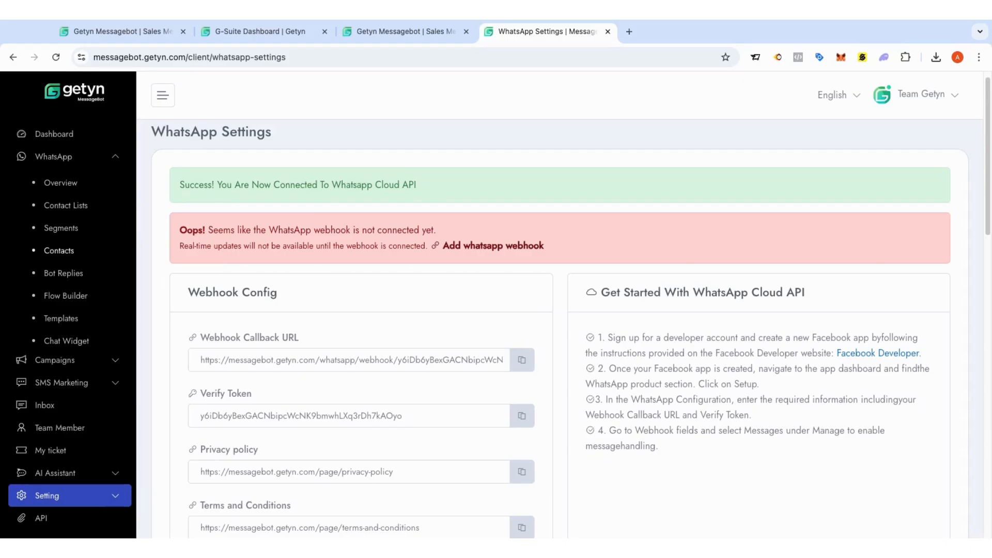
pyautogui.click(82, 208)
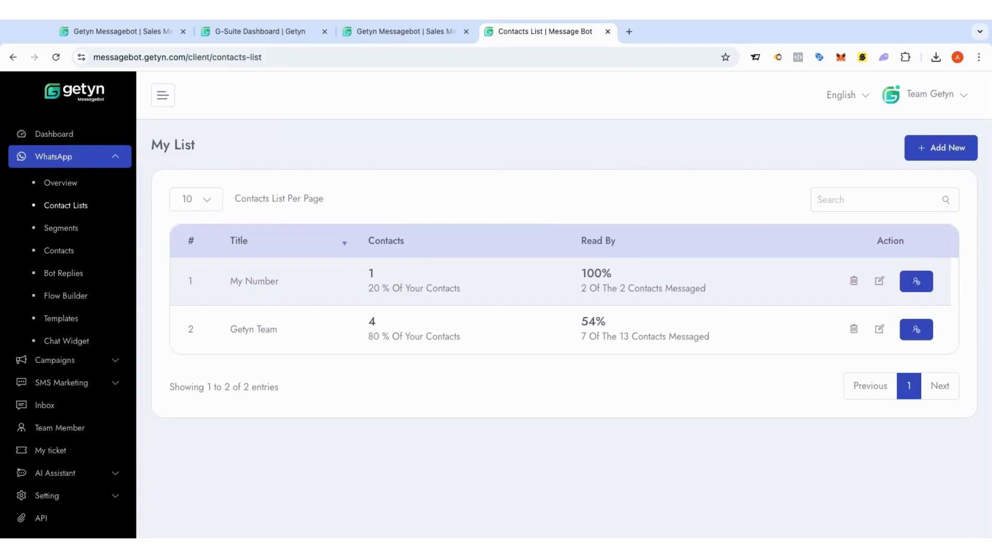
pyautogui.click(60, 257)
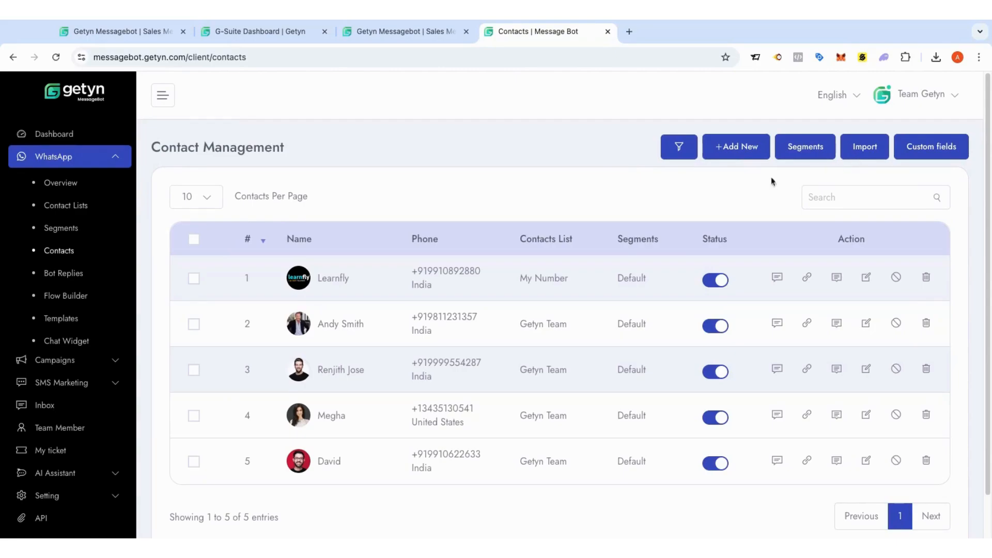
# Step: Open the Add New Contact form, examine its fields and contact list options, and return to Contact Management without adding a contact
pyautogui.click(731, 149)
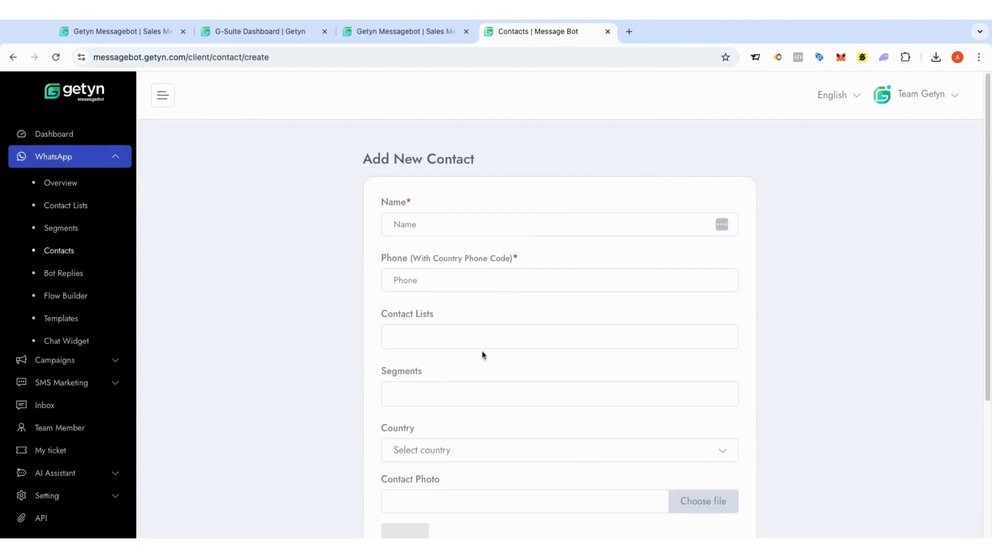
pyautogui.scroll(-3, 484, 355)
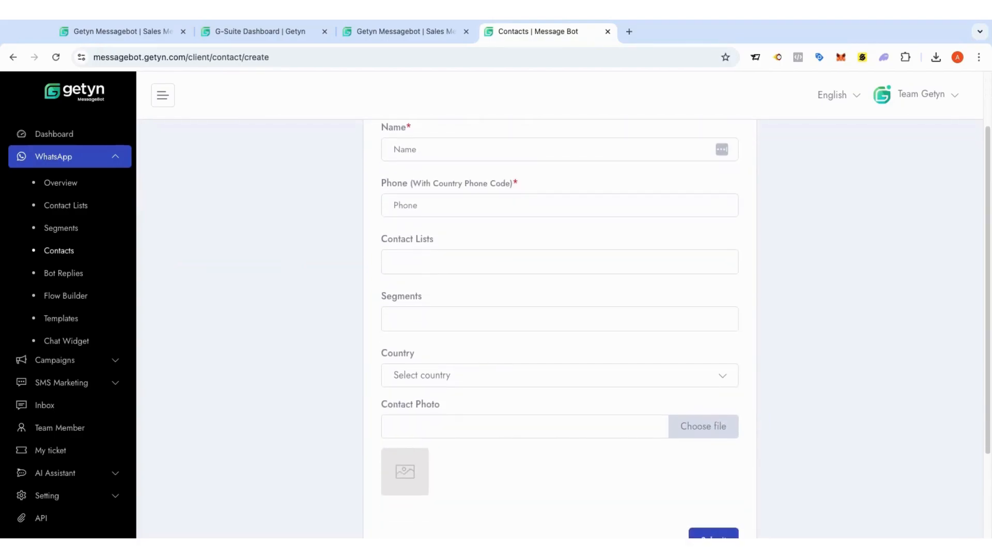
pyautogui.scroll(1, 432, 276)
pyautogui.click(431, 278)
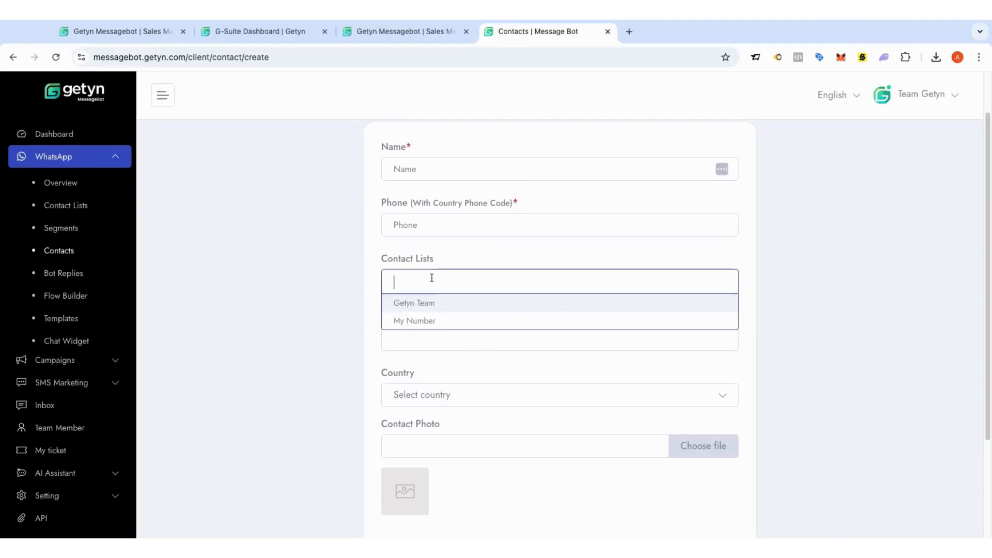
pyautogui.click(379, 262)
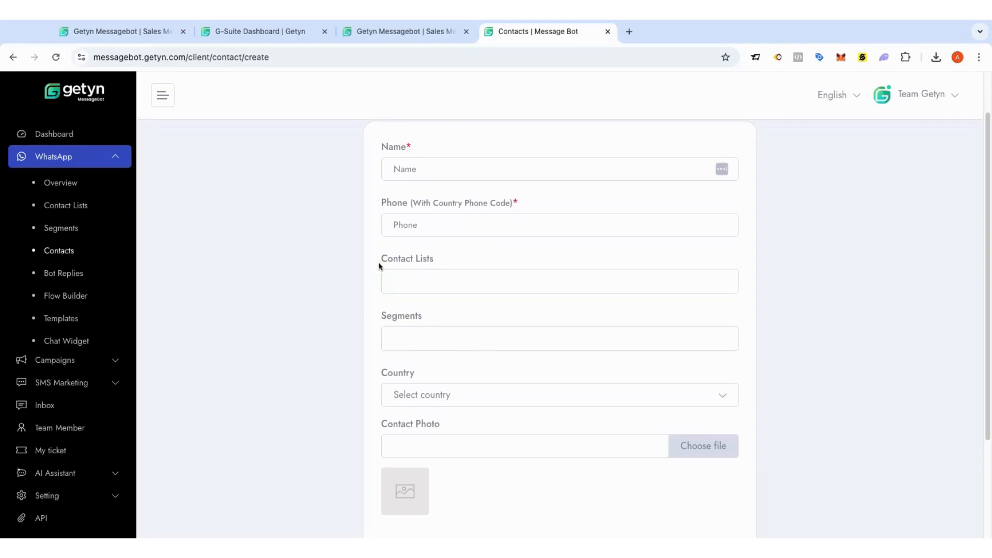
pyautogui.scroll(-3, 363, 372)
pyautogui.scroll(4, 363, 372)
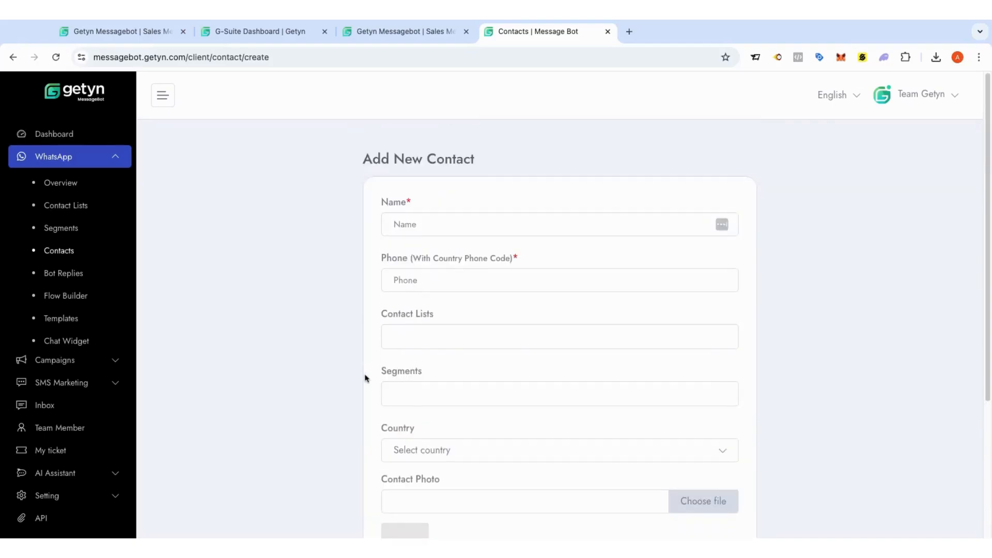
pyautogui.click(77, 255)
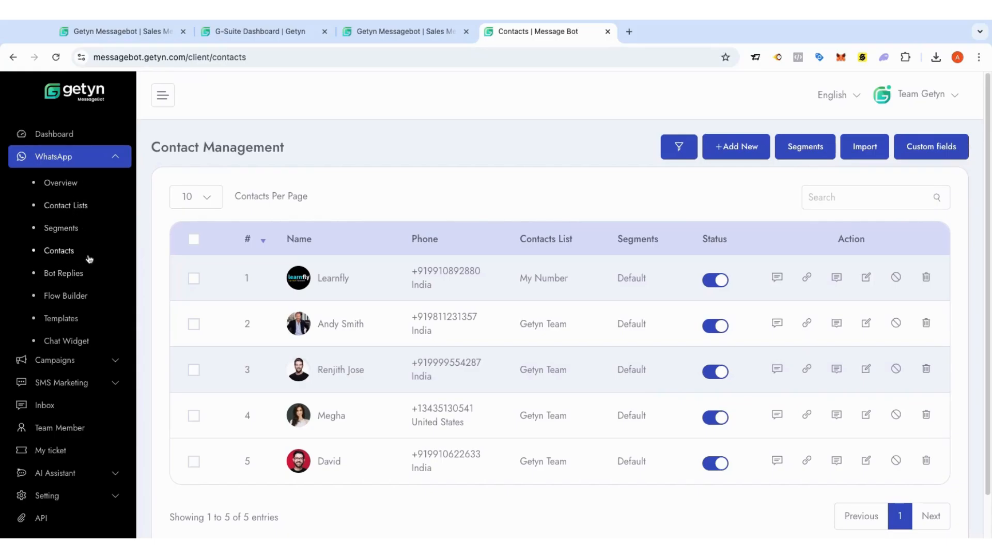
# Step: Open the WhatsApp campaigns overview and bring up the form for a new campaign
pyautogui.click(85, 364)
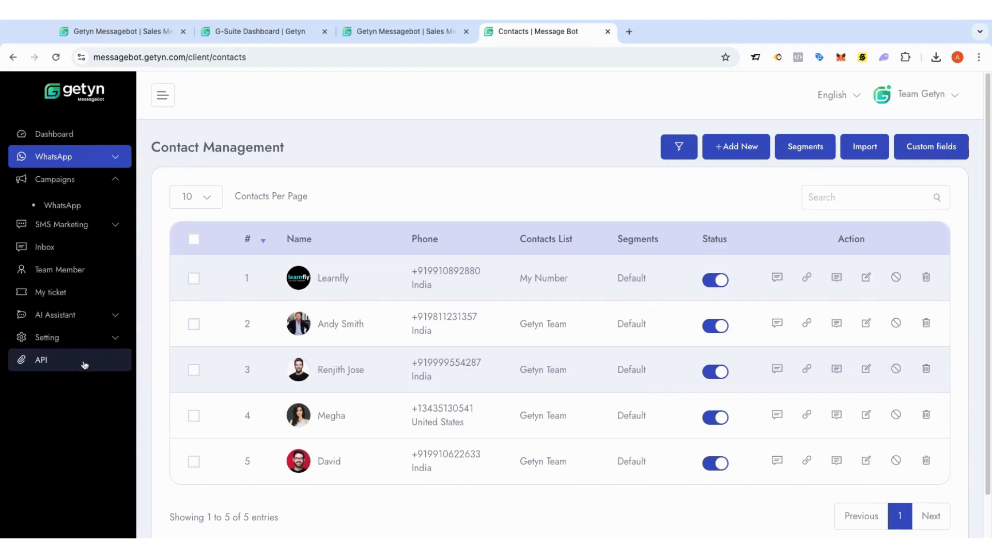
pyautogui.click(76, 205)
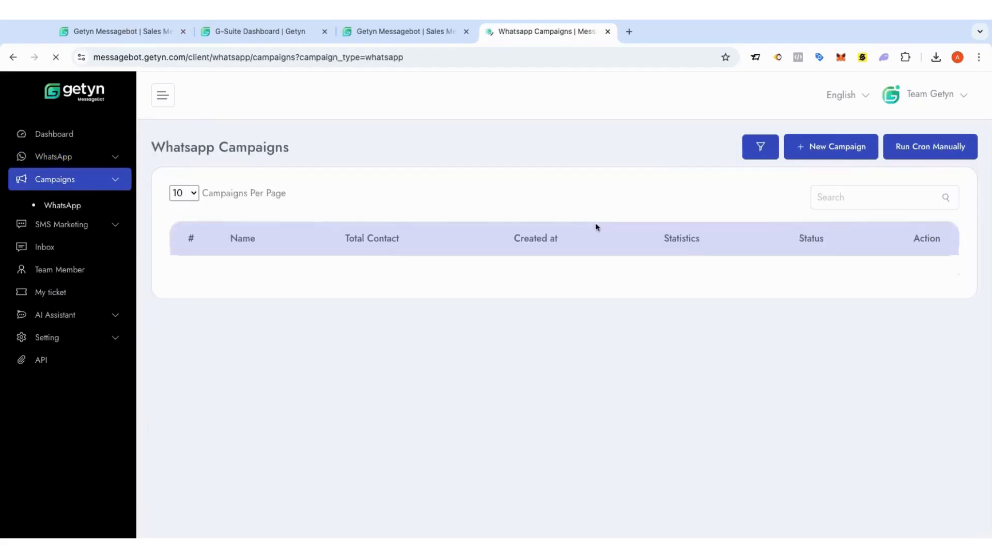
pyautogui.click(810, 151)
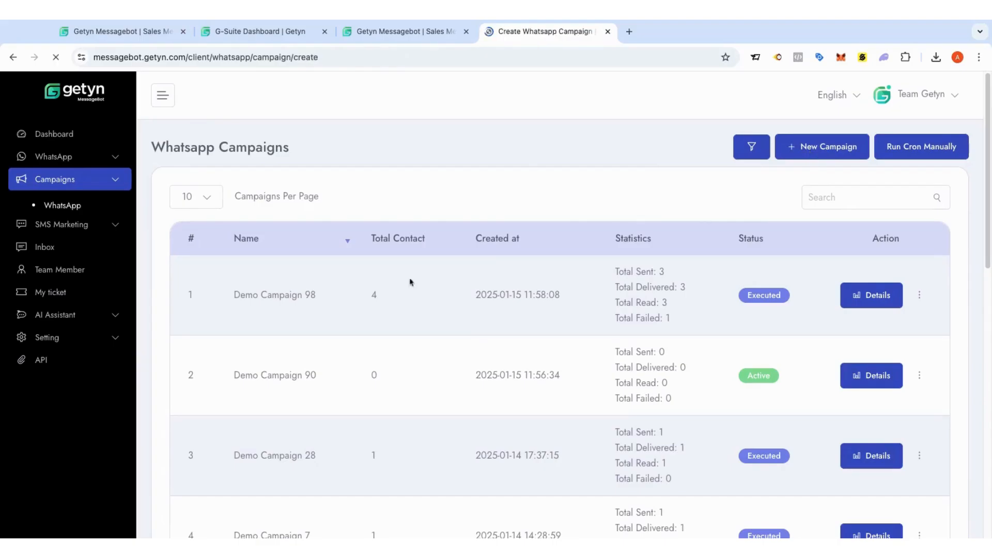
# Step: Examine the contact list, segment and template options in the new WhatsApp campaign form without selecting any
pyautogui.scroll(-1, 416, 344)
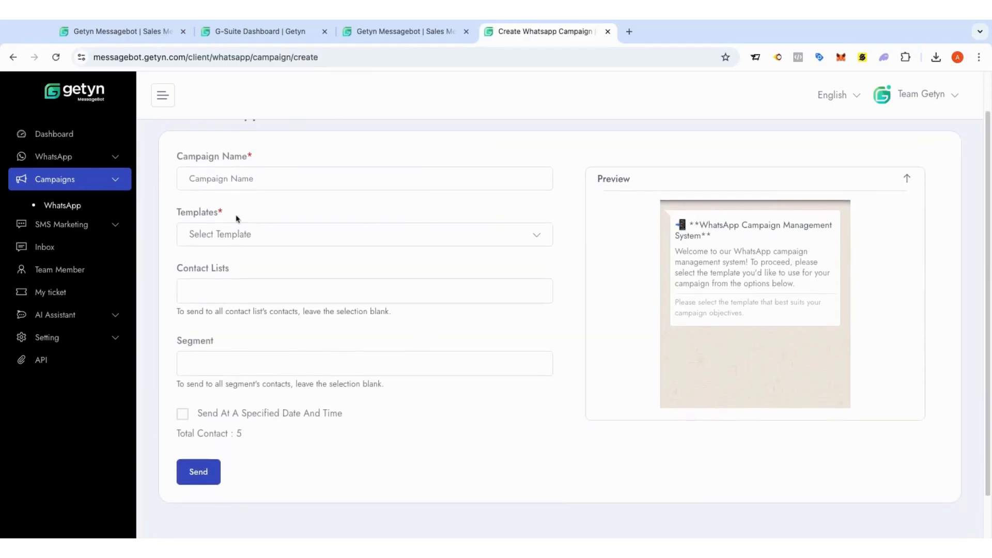
pyautogui.click(233, 300)
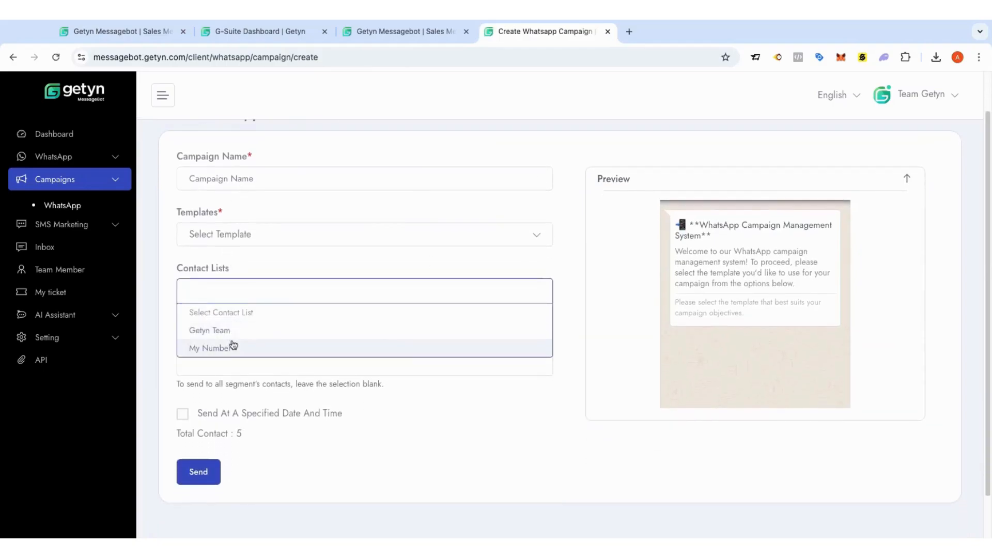
pyautogui.click(281, 271)
pyautogui.click(247, 362)
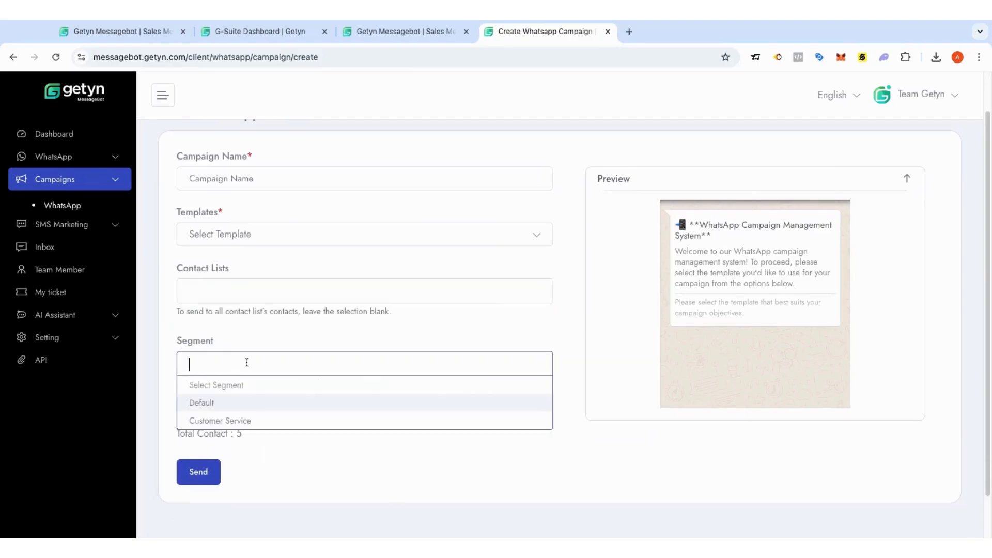
pyautogui.click(319, 450)
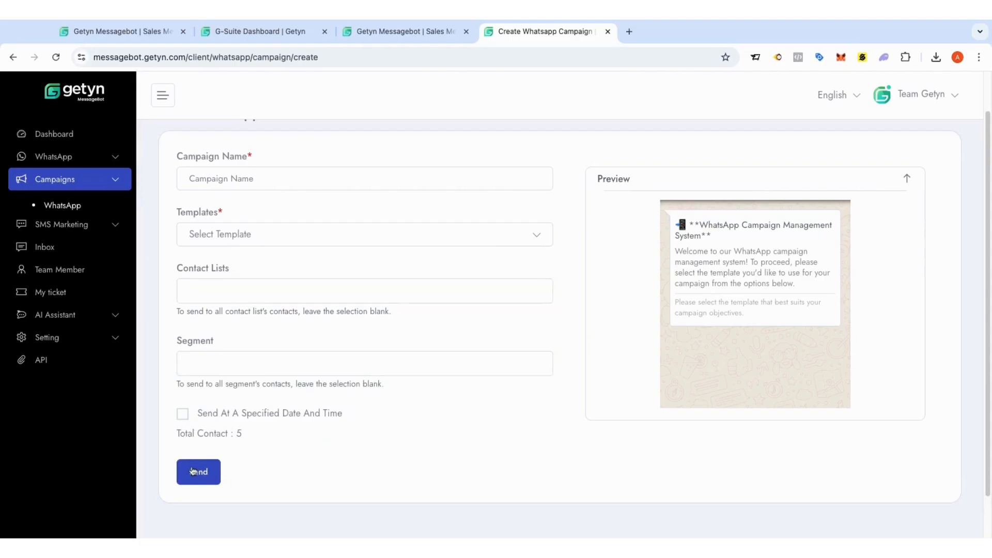
pyautogui.click(250, 234)
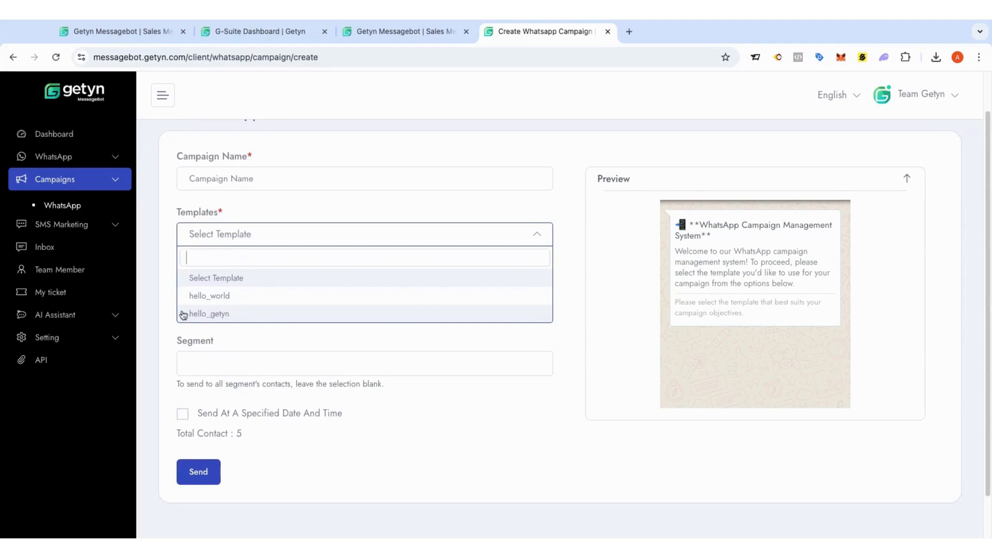
pyautogui.click(164, 317)
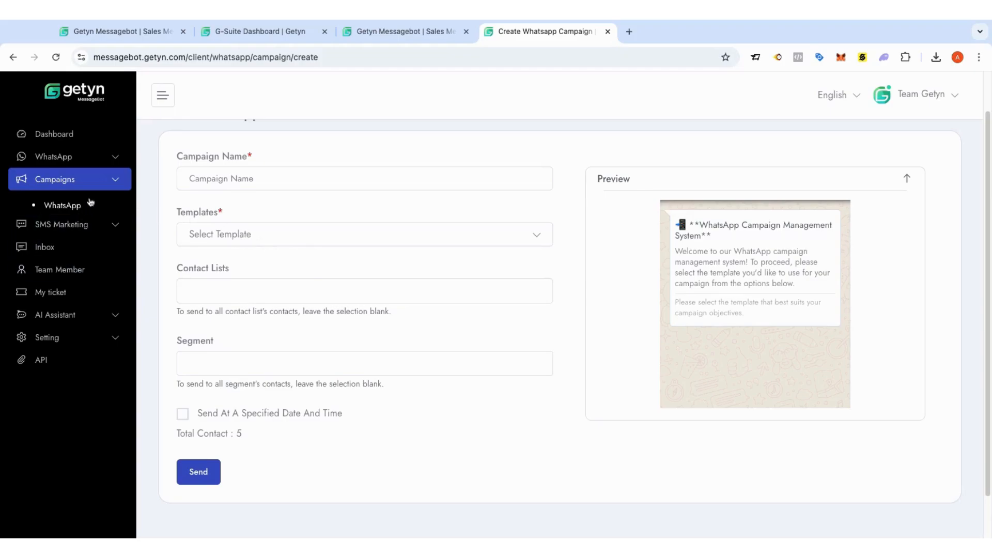
# Step: Open WhatsApp Template Management and start creating a new message template
pyautogui.click(115, 164)
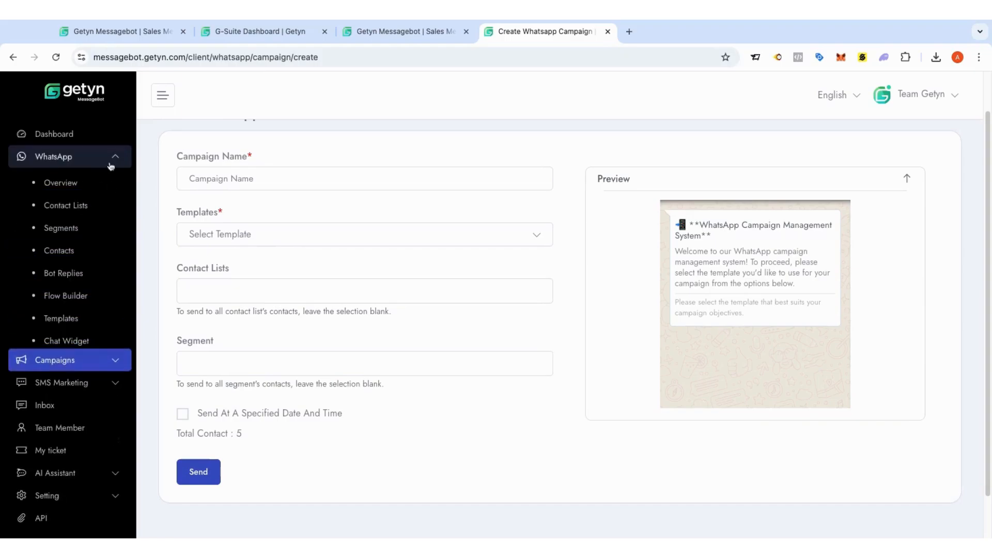
pyautogui.click(70, 318)
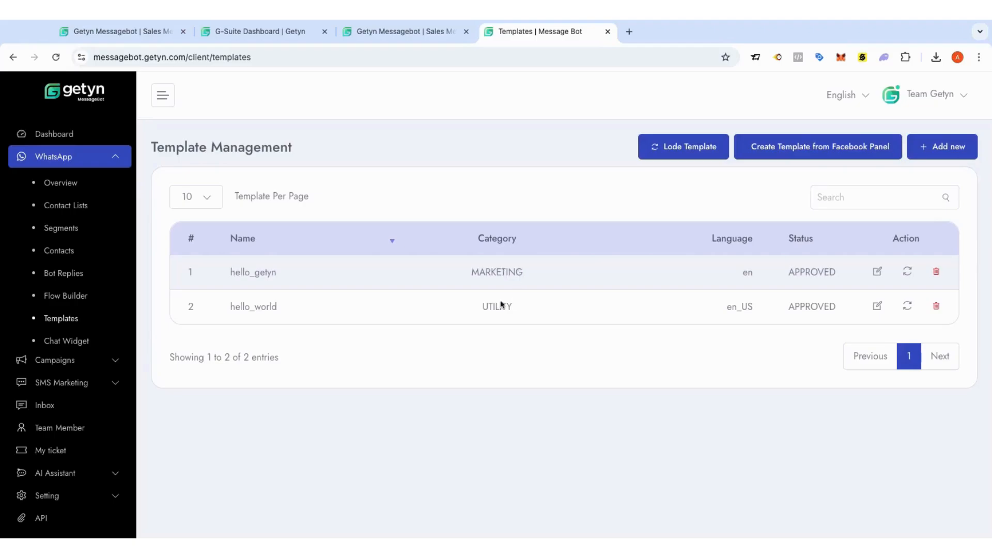
pyautogui.doubleClick(483, 308)
pyautogui.click(948, 157)
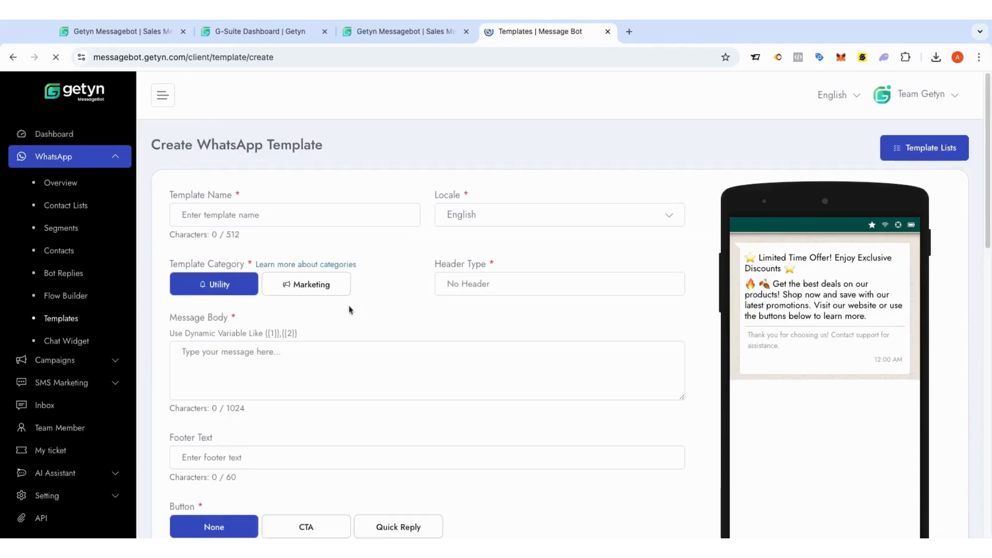
# Step: Examine the WhatsApp template form's category, header type, message body, footer and button options, plus the common rejection reasons
pyautogui.scroll(-1, 348, 326)
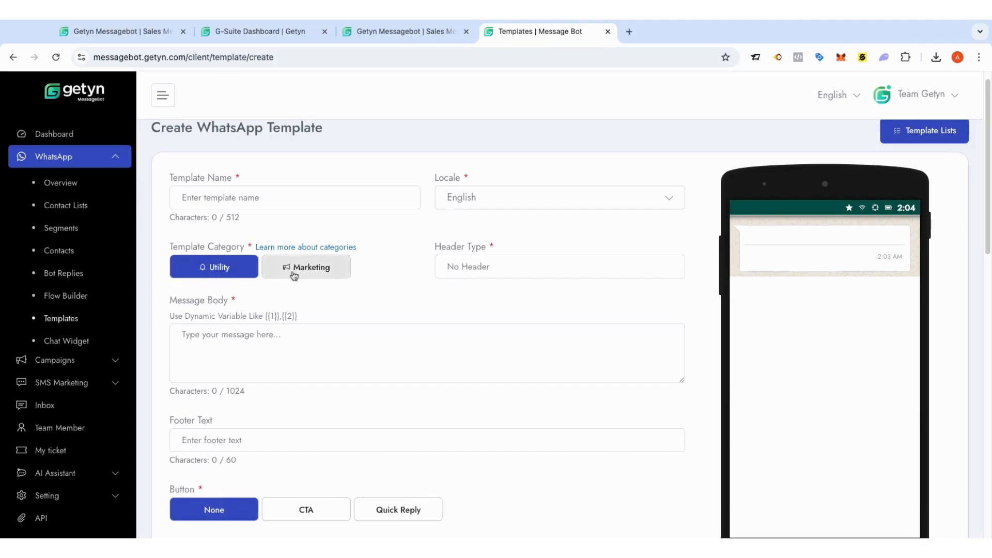
pyautogui.click(256, 336)
pyautogui.scroll(-3, 259, 388)
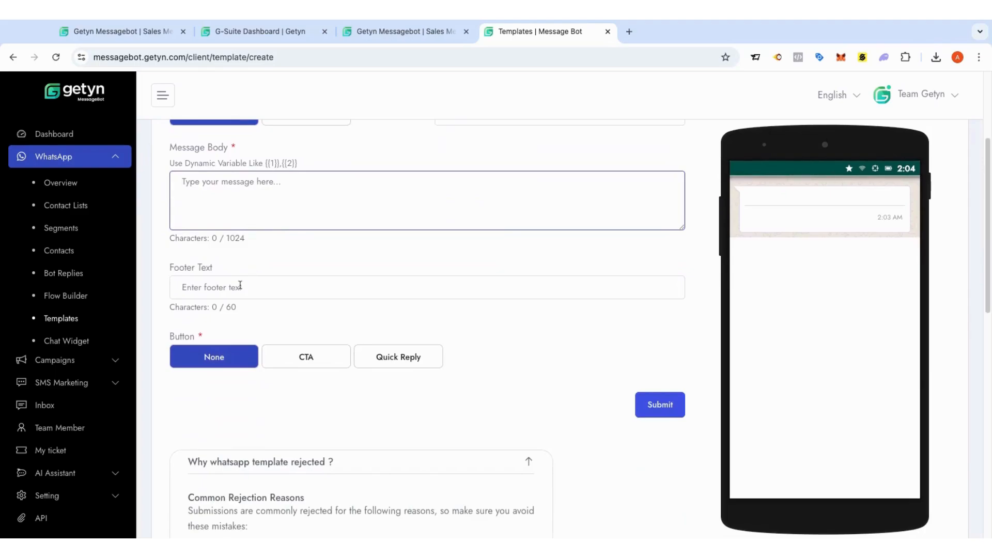
pyautogui.scroll(-1, 321, 305)
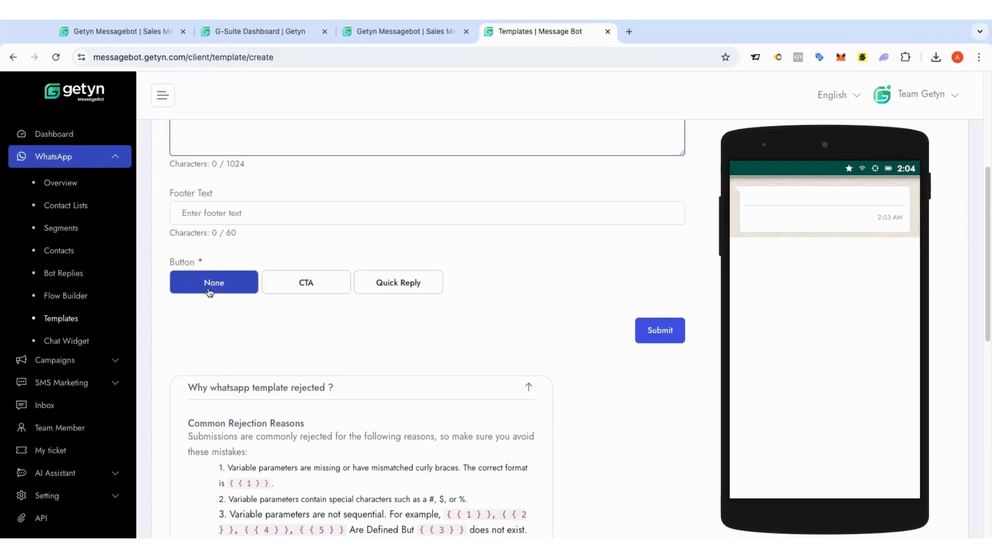
pyautogui.scroll(-2, 263, 348)
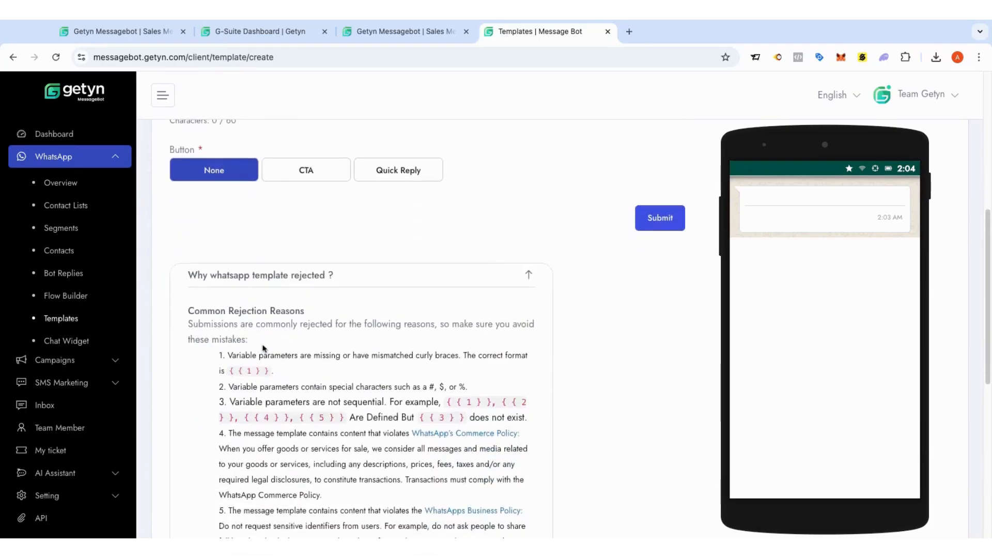
pyautogui.scroll(4, 264, 348)
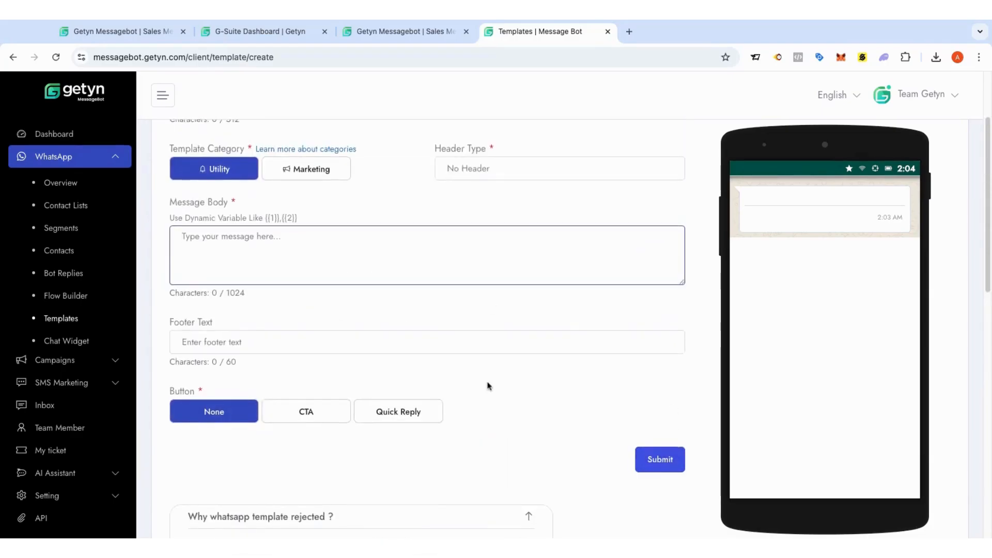
pyautogui.scroll(2, 487, 386)
pyautogui.scroll(-2, 488, 387)
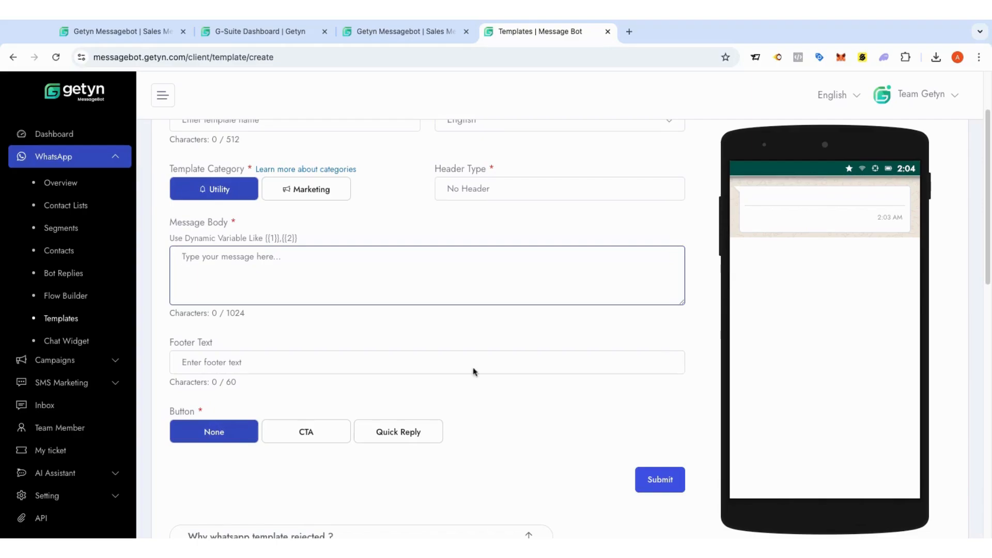
# Step: Check the hello_getyn template's approval status in Template Management and view the message templates in Meta's WhatsApp Manager, returning to MessageBot
pyautogui.click(68, 323)
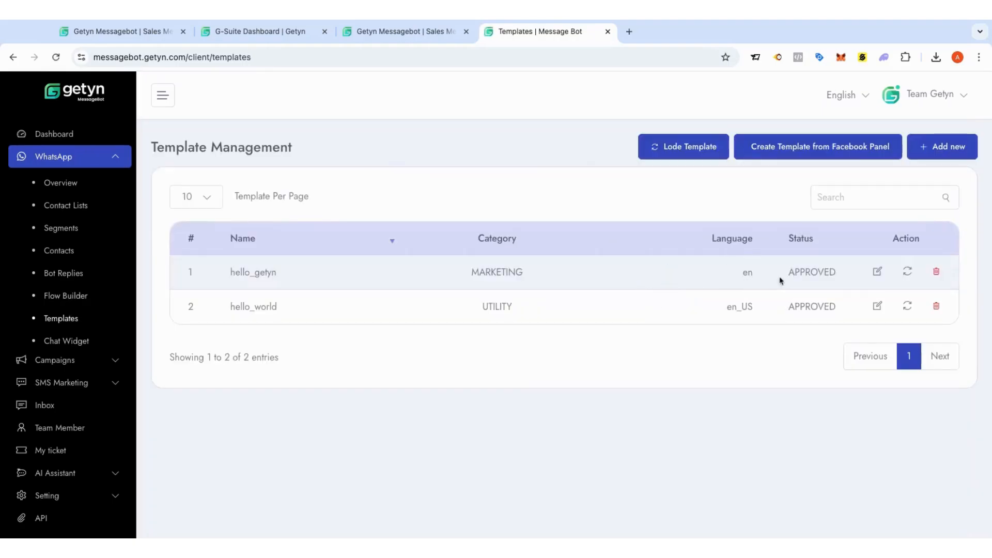
pyautogui.moveTo(789, 271); pyautogui.dragTo(837, 280)
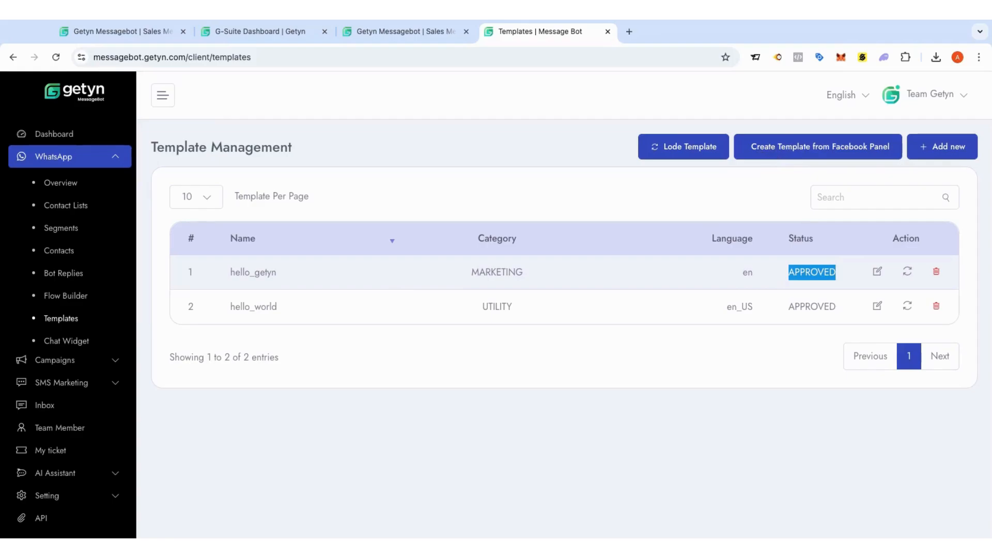
pyautogui.click(821, 147)
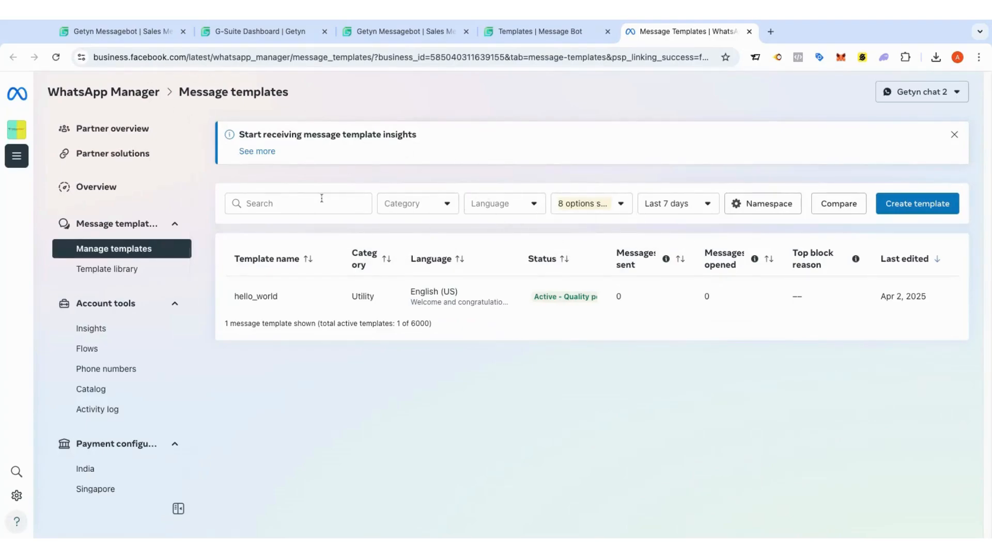
pyautogui.moveTo(594, 299)
pyautogui.click(516, 37)
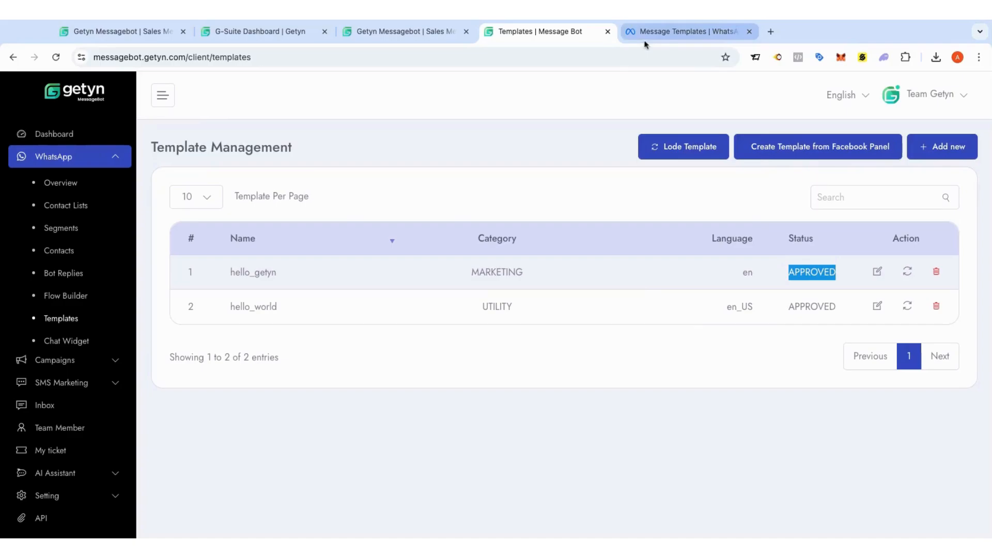
pyautogui.click(674, 40)
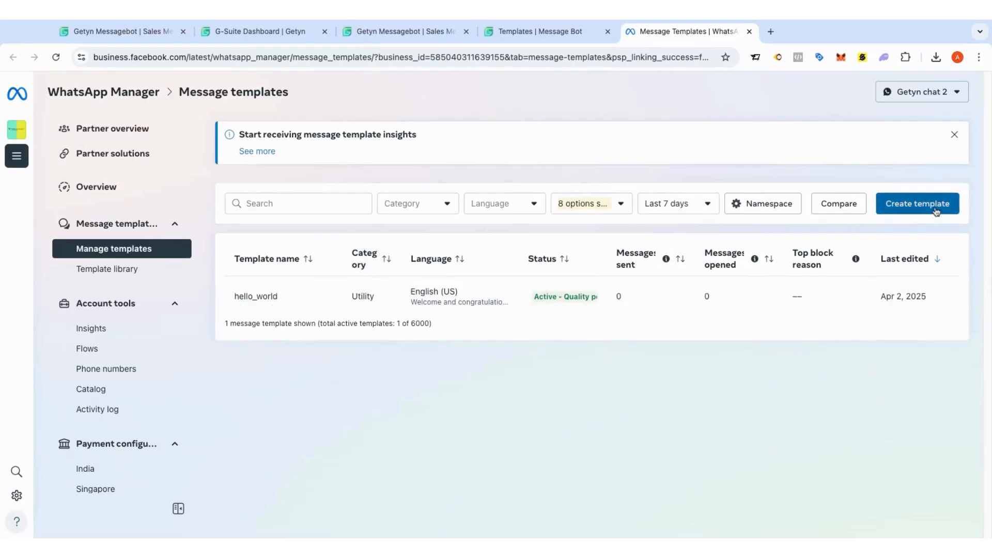
pyautogui.click(527, 41)
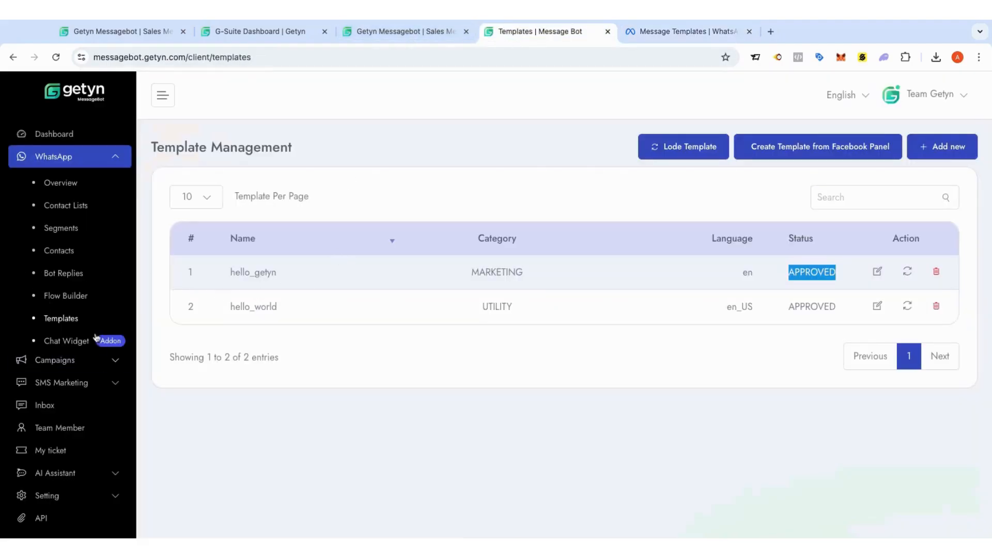
# Step: Reopen the new WhatsApp campaign form and review its available templates and remaining fields without selecting a template
pyautogui.click(108, 365)
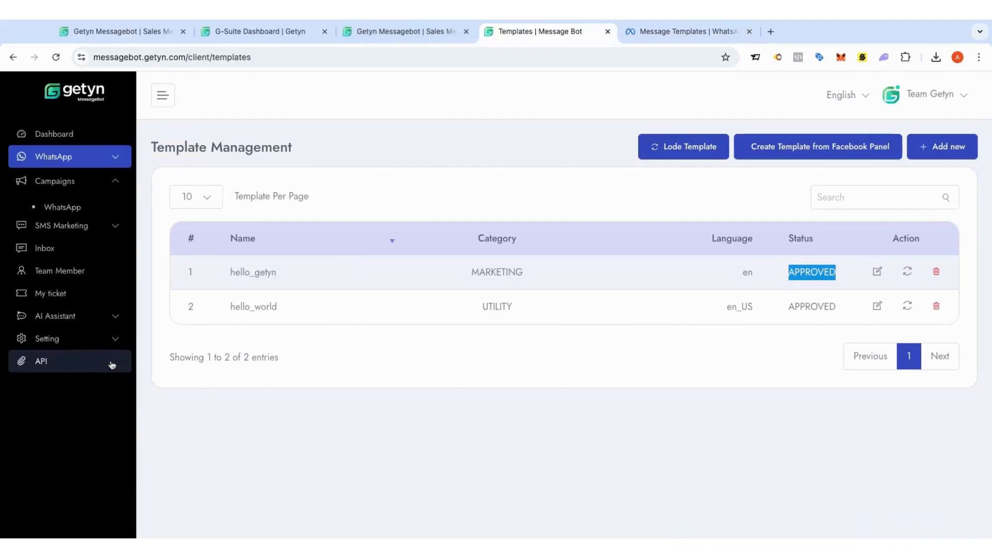
pyautogui.click(63, 207)
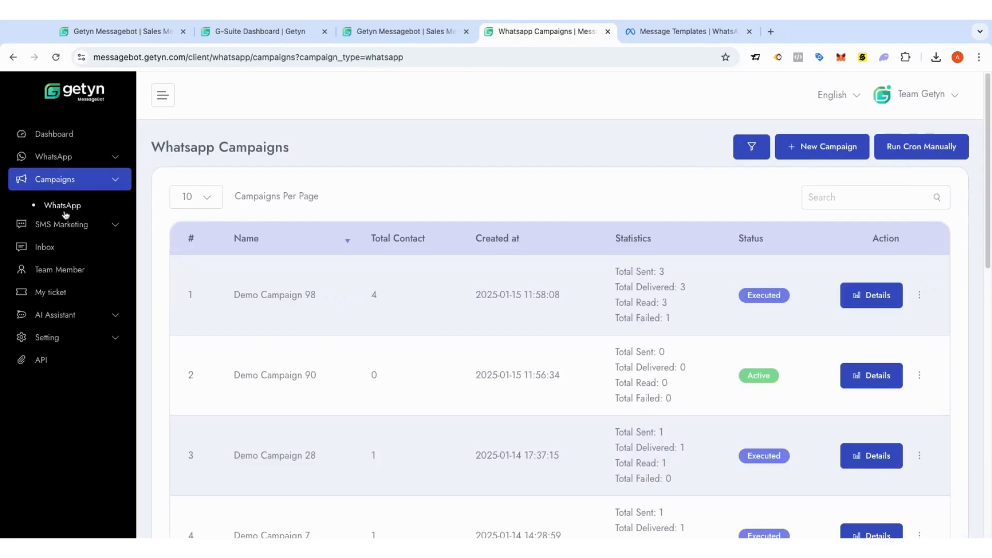
pyautogui.click(845, 150)
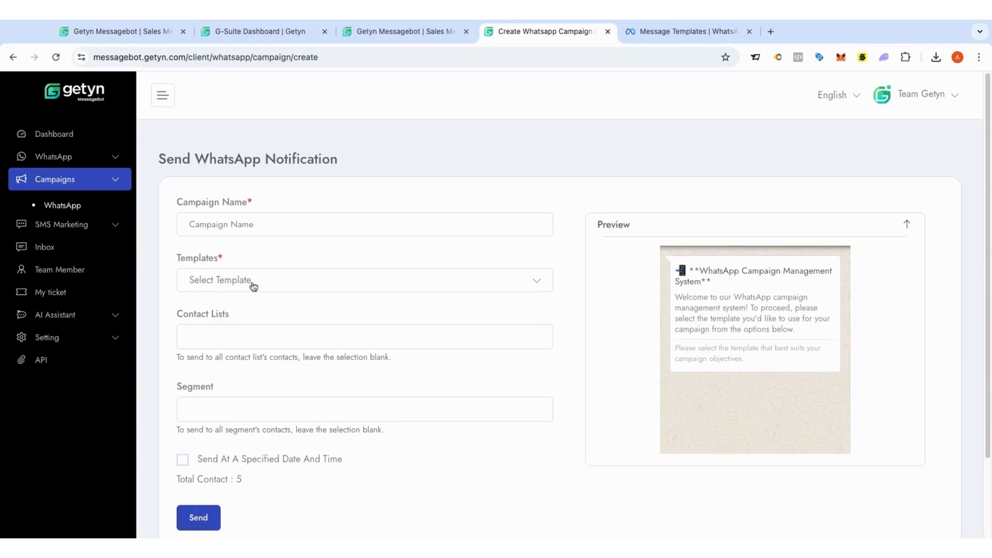
pyautogui.click(250, 284)
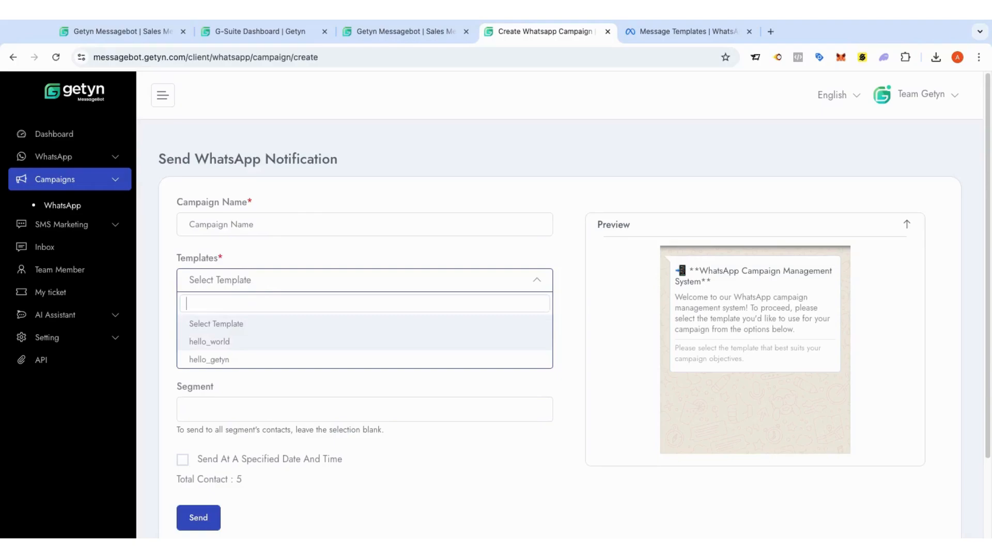
pyautogui.click(291, 260)
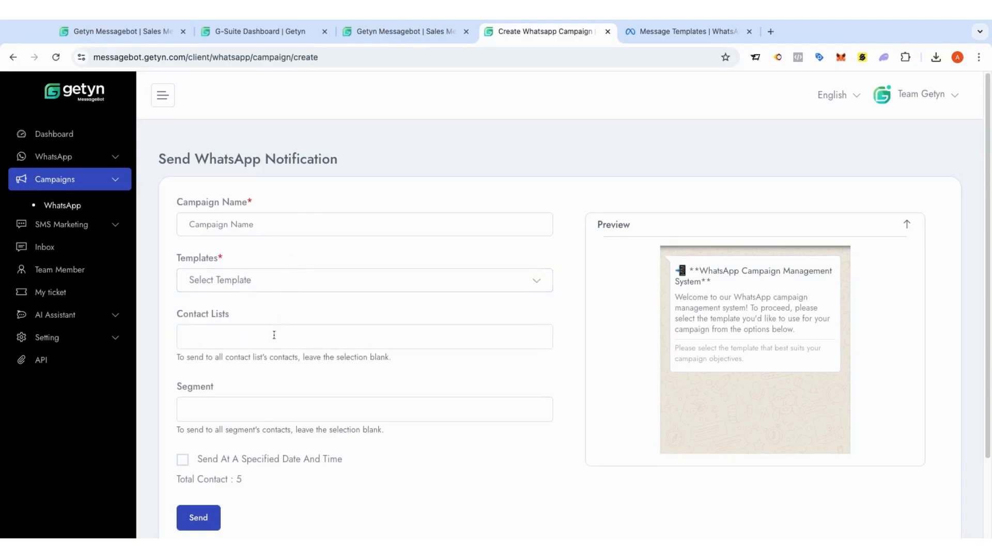
pyautogui.scroll(-1, 290, 336)
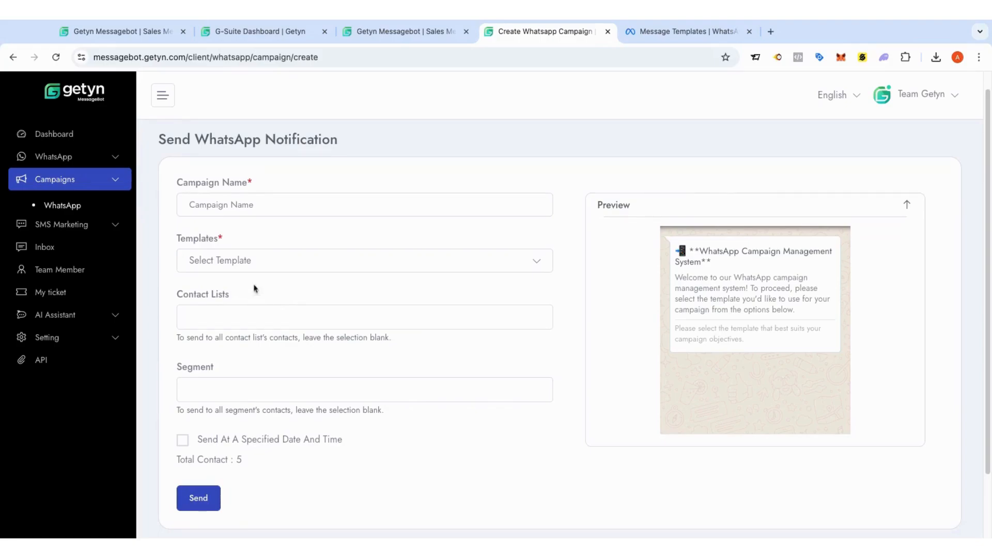
# Step: Open the WhatsApp Bot & Quick Replies Management page and bring up the form for adding a new reply
pyautogui.click(118, 183)
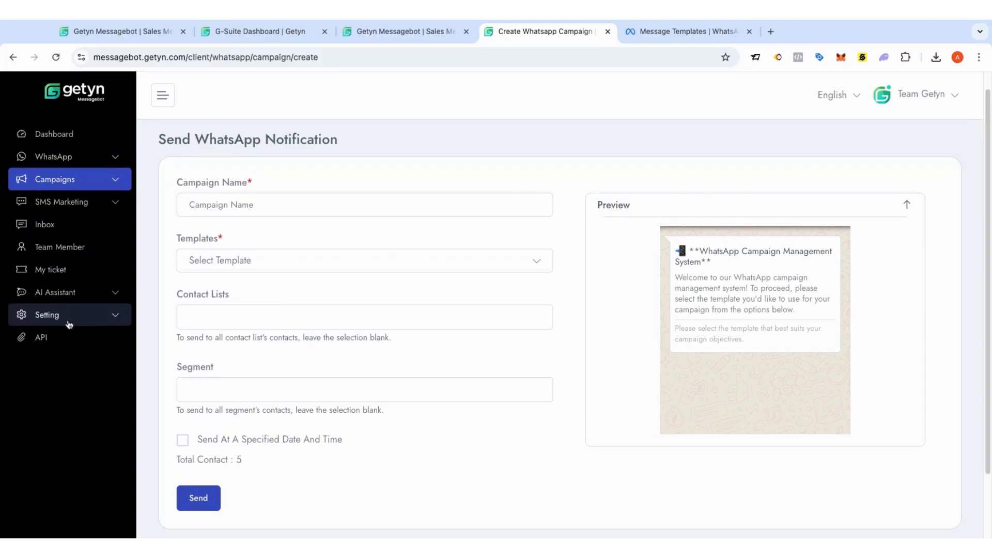
pyautogui.click(113, 157)
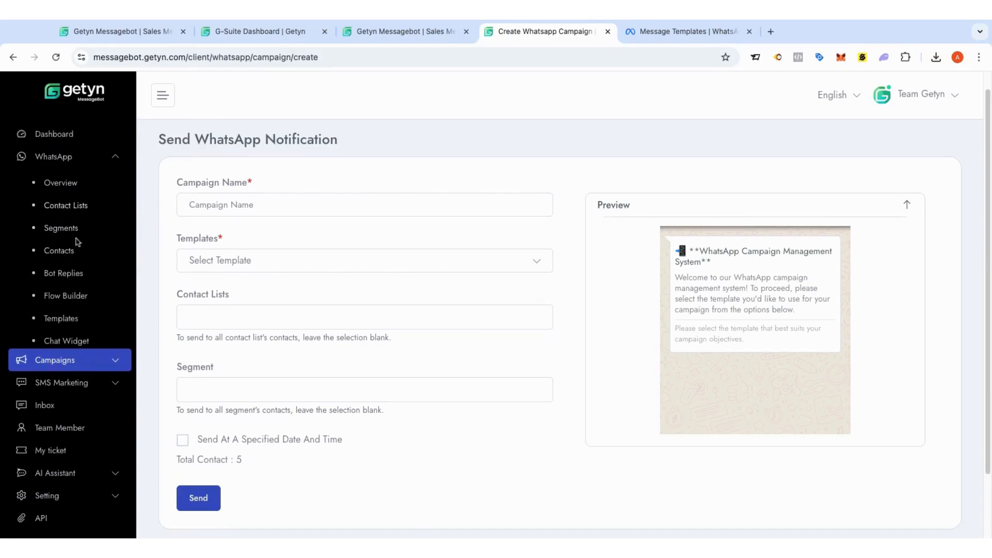
pyautogui.click(63, 275)
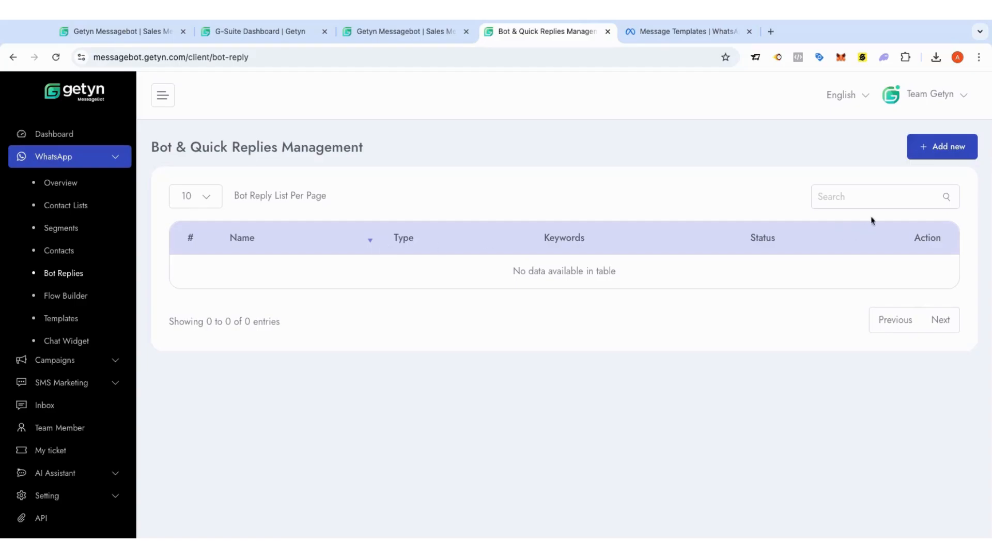
pyautogui.click(944, 148)
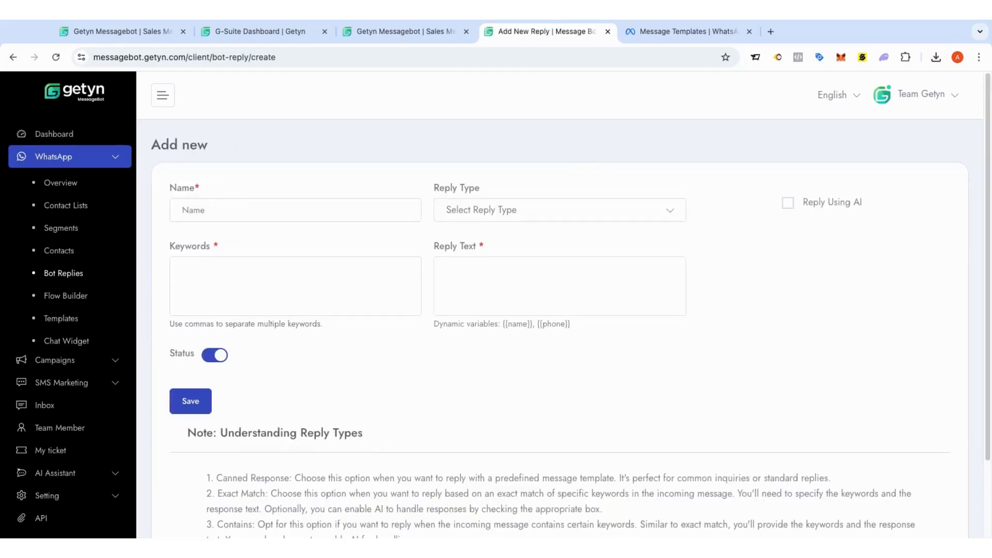
pyautogui.click(486, 275)
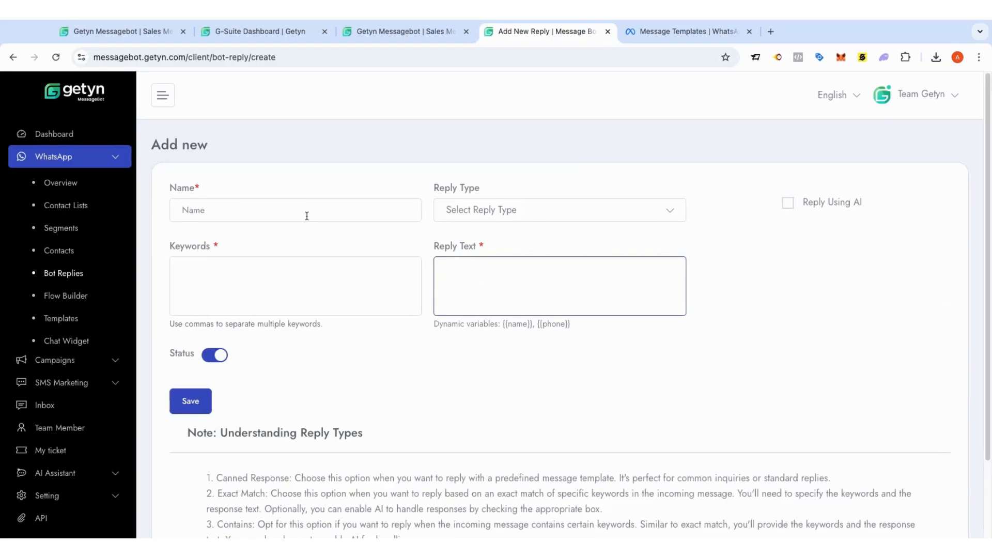
pyautogui.click(338, 214)
pyautogui.click(376, 233)
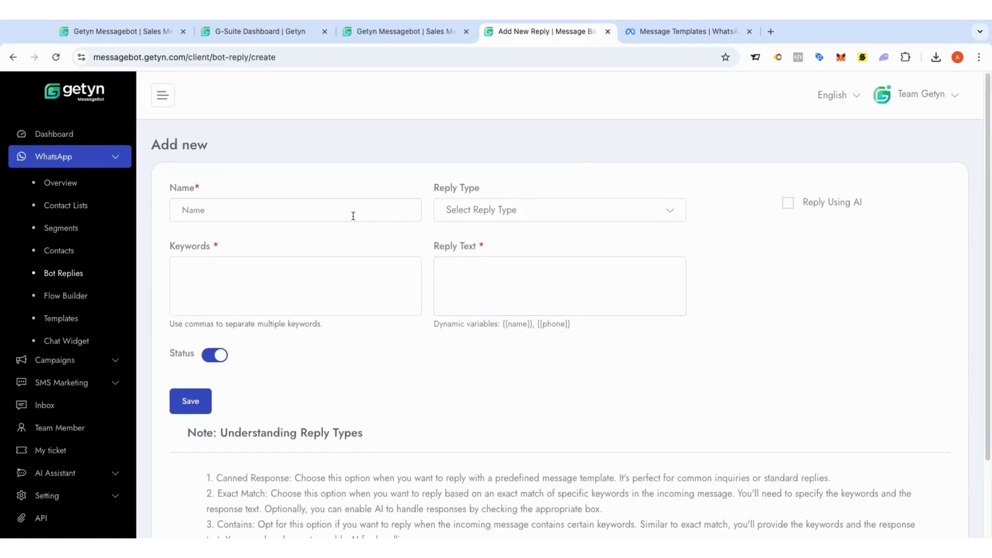
# Step: Set the new bot reply's type to Exact Match and enter the keywords "Pricing, Costing"
pyautogui.click(480, 218)
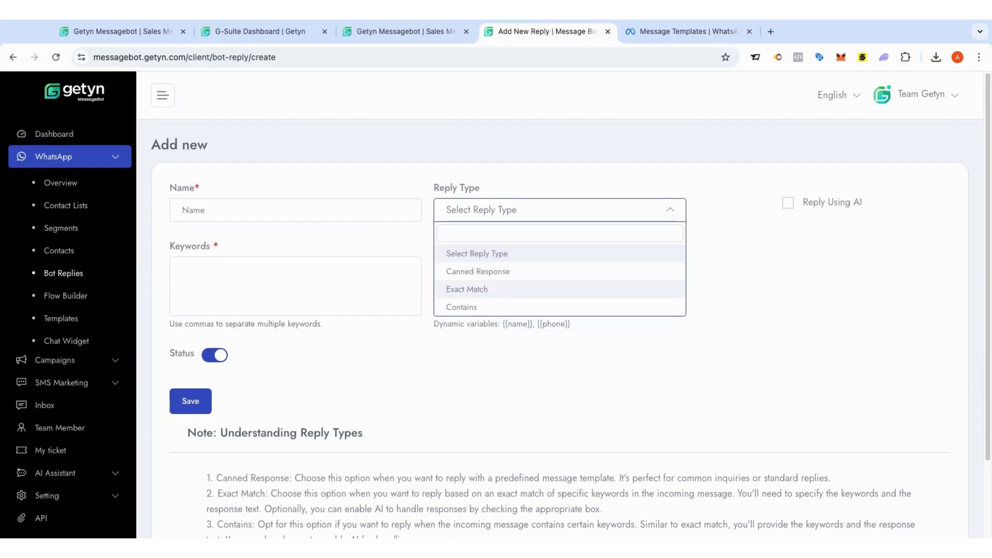
pyautogui.press('Return')
pyautogui.click(313, 280)
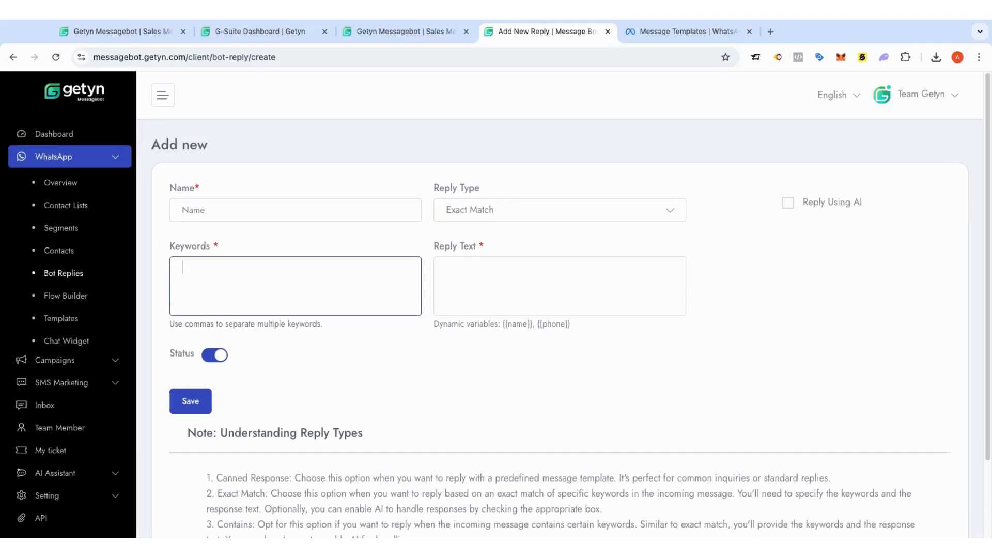
pyautogui.write('Priceing, Costing,')
# Step: Enter the reply text "The pricing for our products is $29/month." and enable Reply Using AI for the bot reply
pyautogui.click(453, 275)
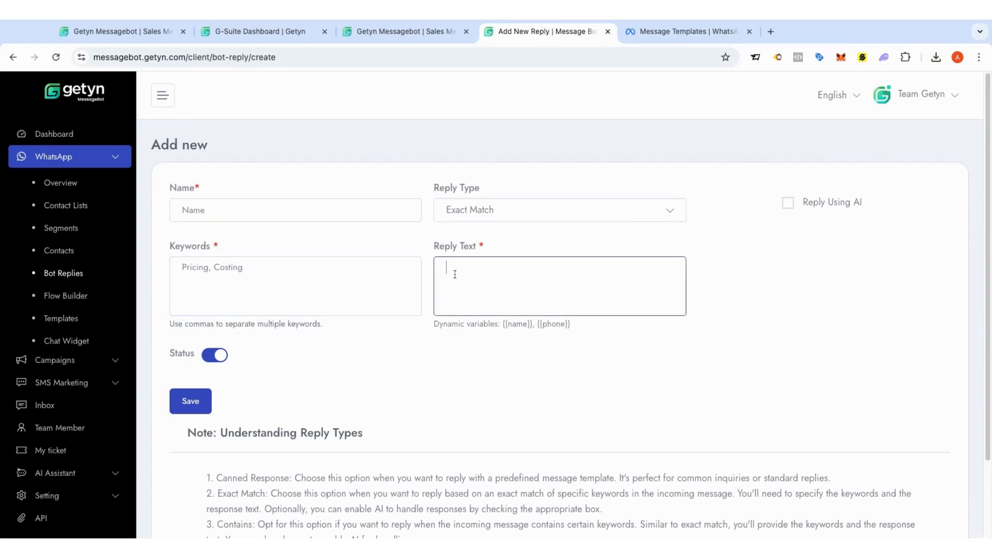
pyautogui.write('The pricing for our products is  $29/month.')
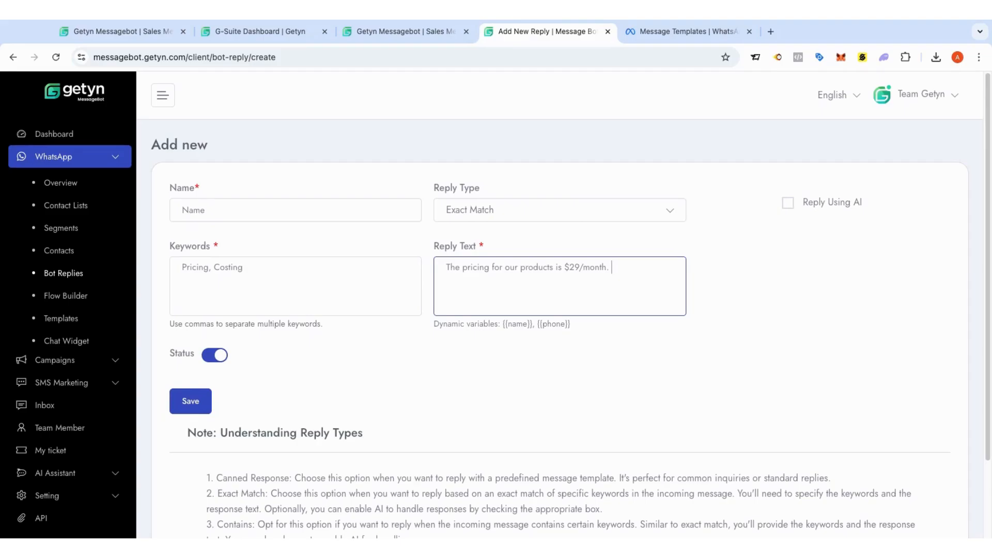
pyautogui.click(788, 203)
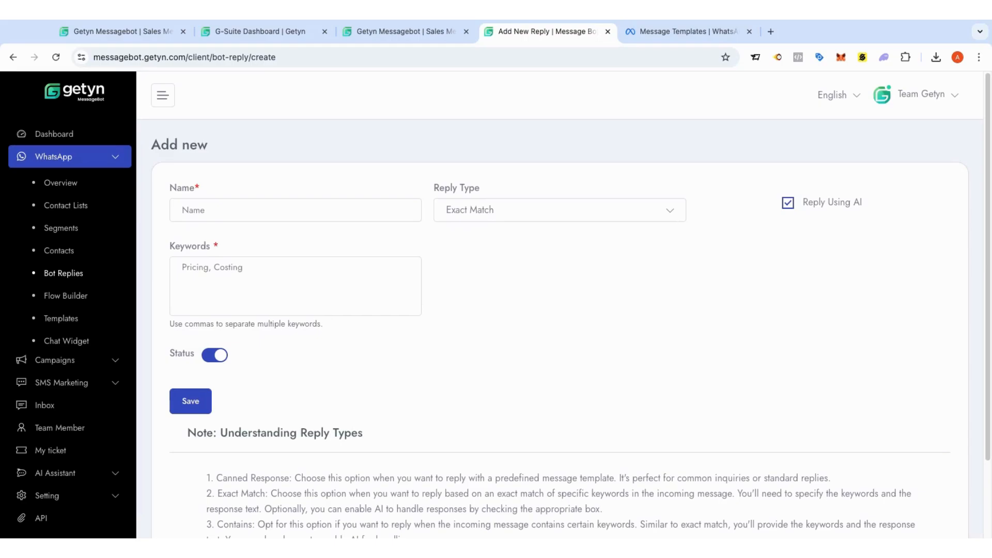
# Step: Open the AI Assistant settings and examine the secret key field and the AI reply option
pyautogui.click(94, 473)
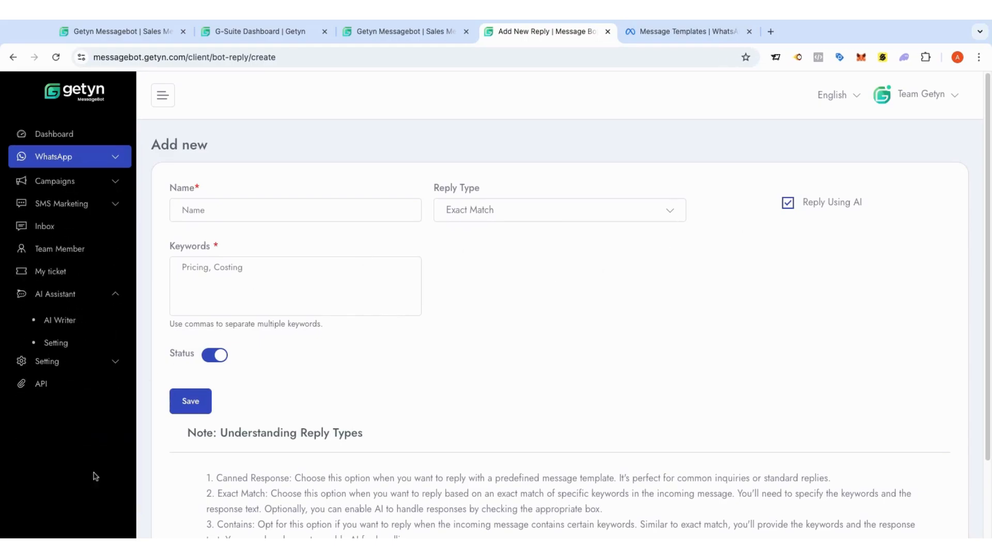
pyautogui.click(56, 342)
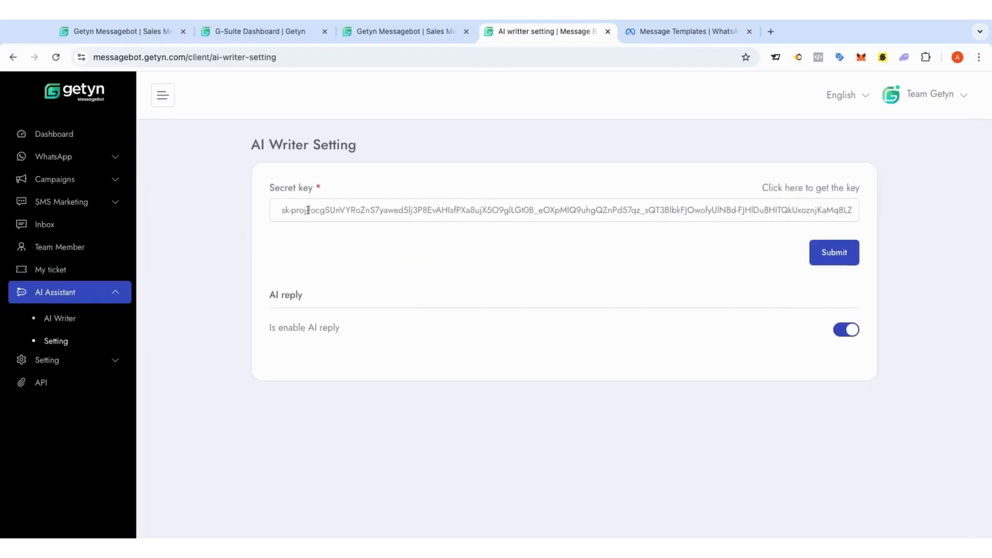
pyautogui.tripleClick(309, 210)
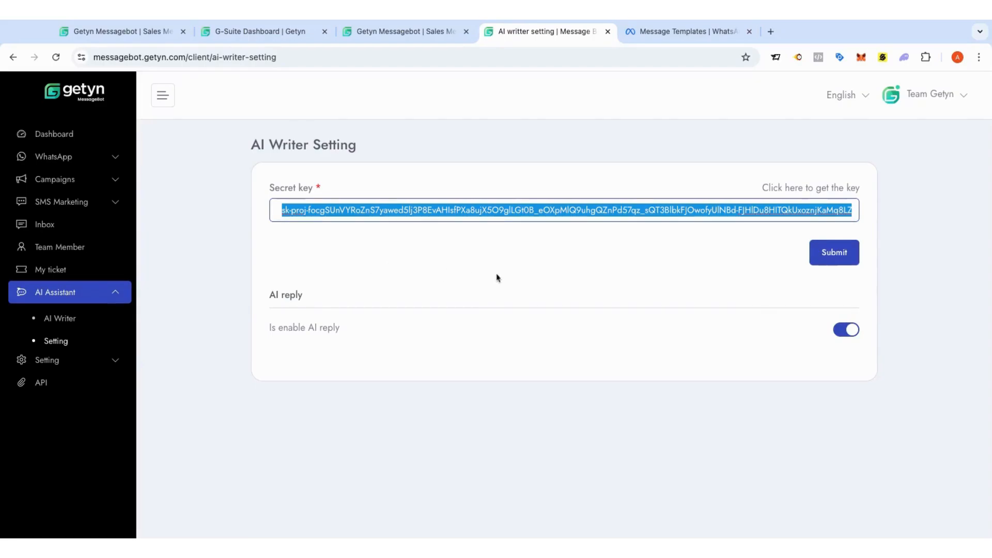
# Step: Open the AI Writer and choose Whatsapp Campaign as the use case for generating content
pyautogui.click(56, 327)
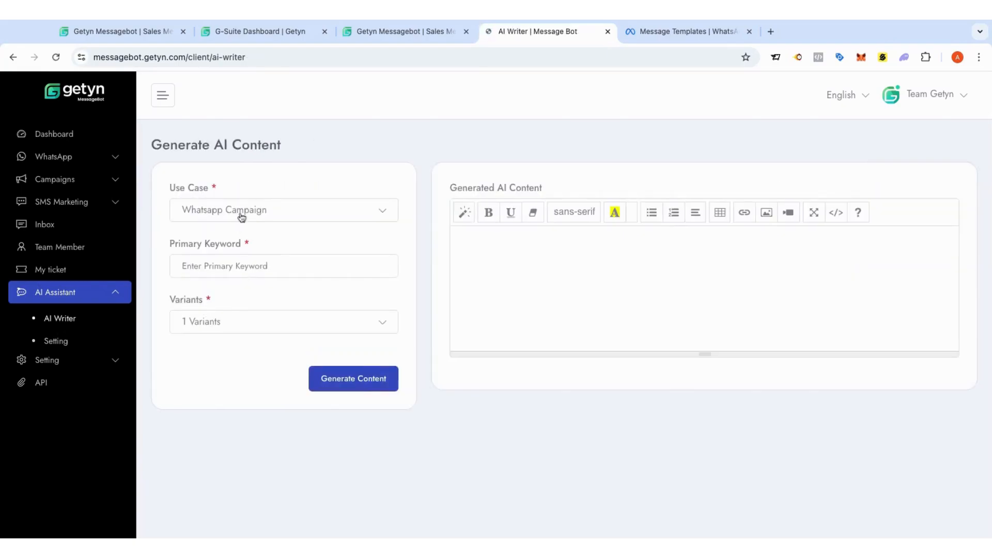
pyautogui.click(241, 218)
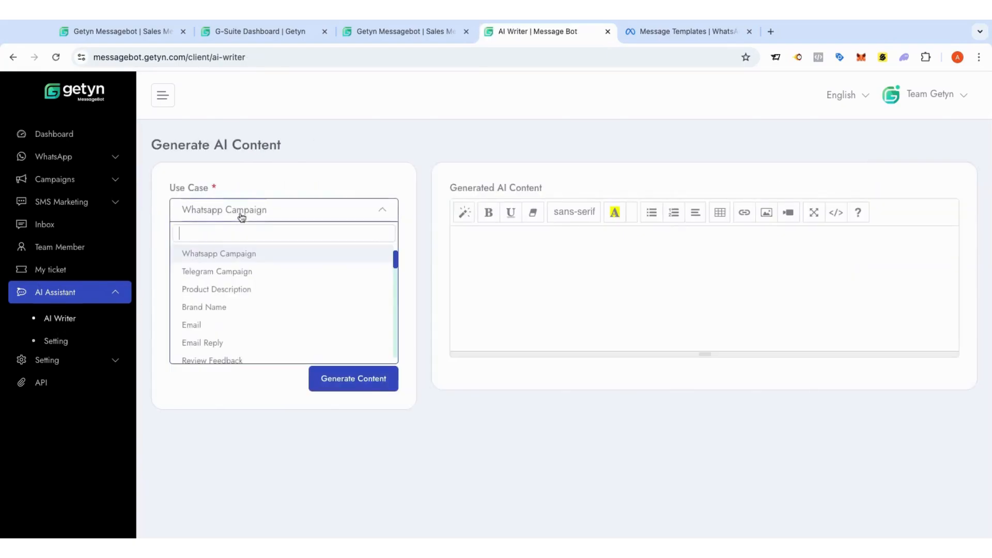
pyautogui.click(221, 258)
pyautogui.click(243, 267)
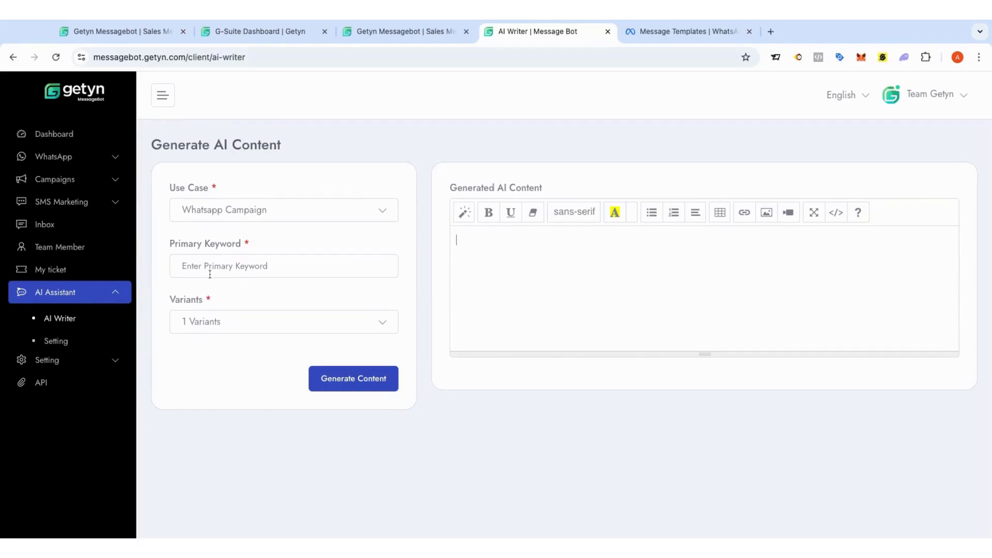
# Step: Choose Telegram Campaign as the AI Writer's use case and look over the primary keyword and variants fields
pyautogui.click(236, 222)
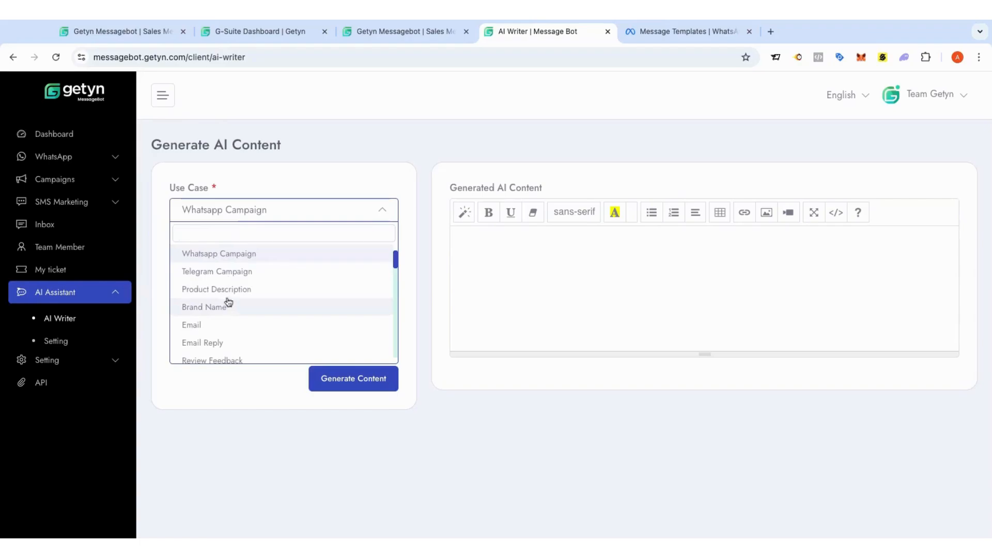
pyautogui.click(229, 257)
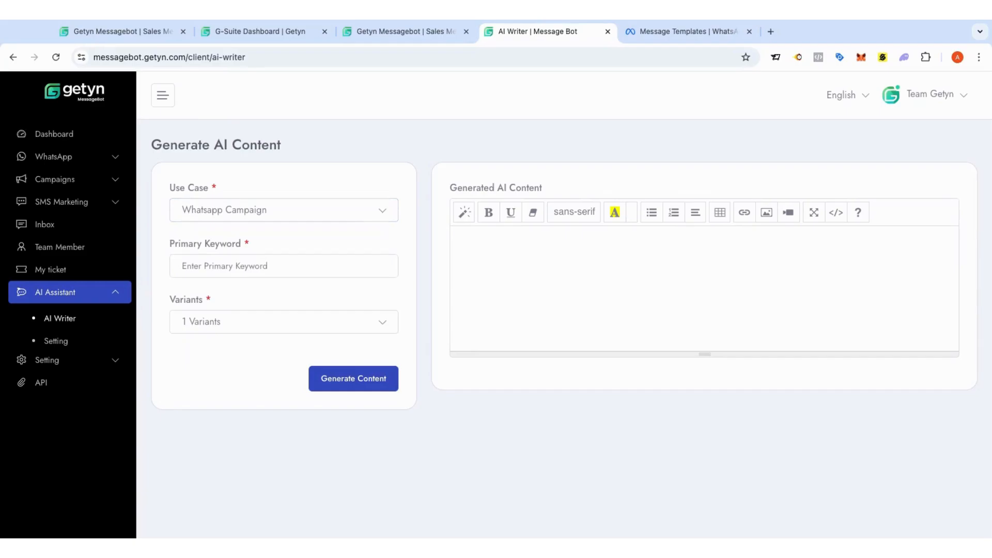
pyautogui.click(238, 212)
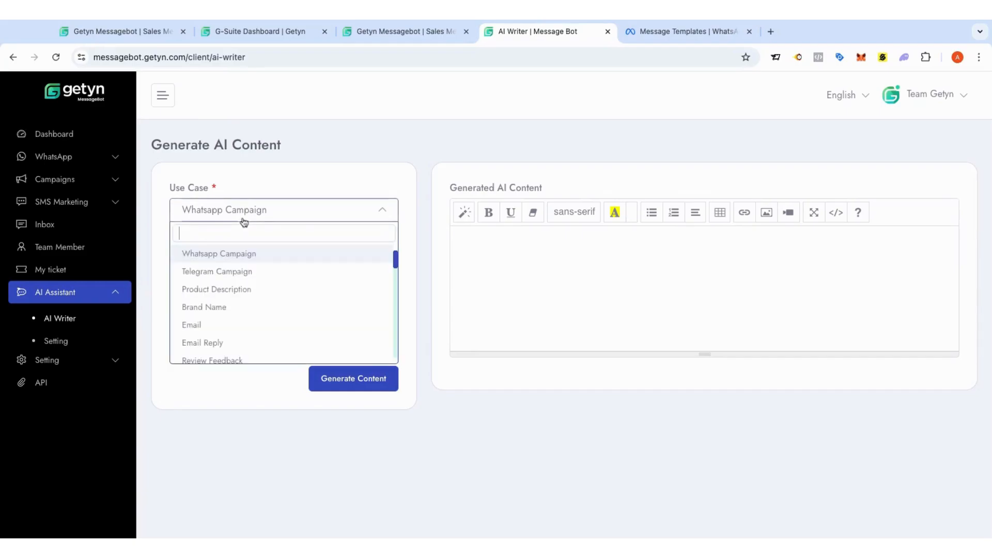
pyautogui.click(239, 274)
pyautogui.click(240, 269)
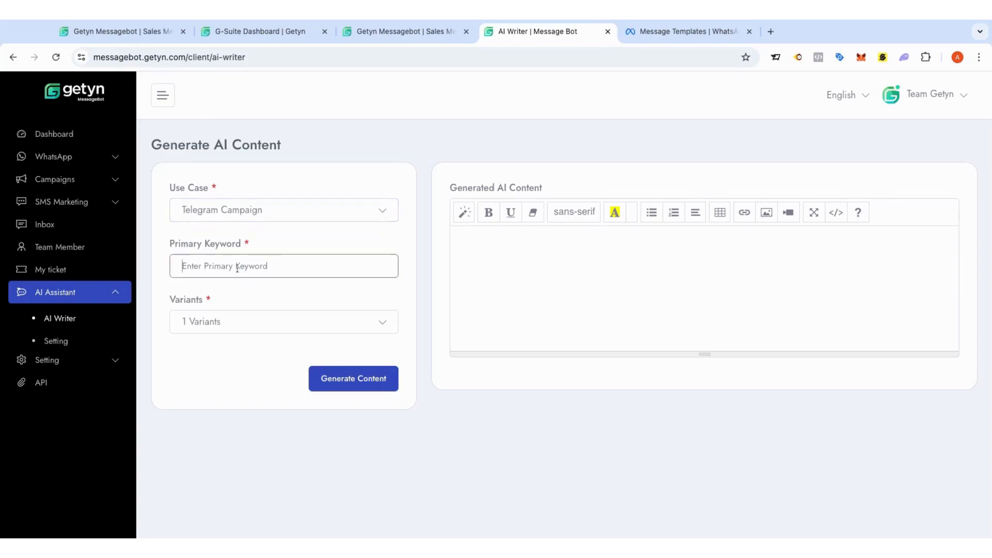
pyautogui.click(248, 322)
pyautogui.click(249, 298)
pyautogui.click(259, 266)
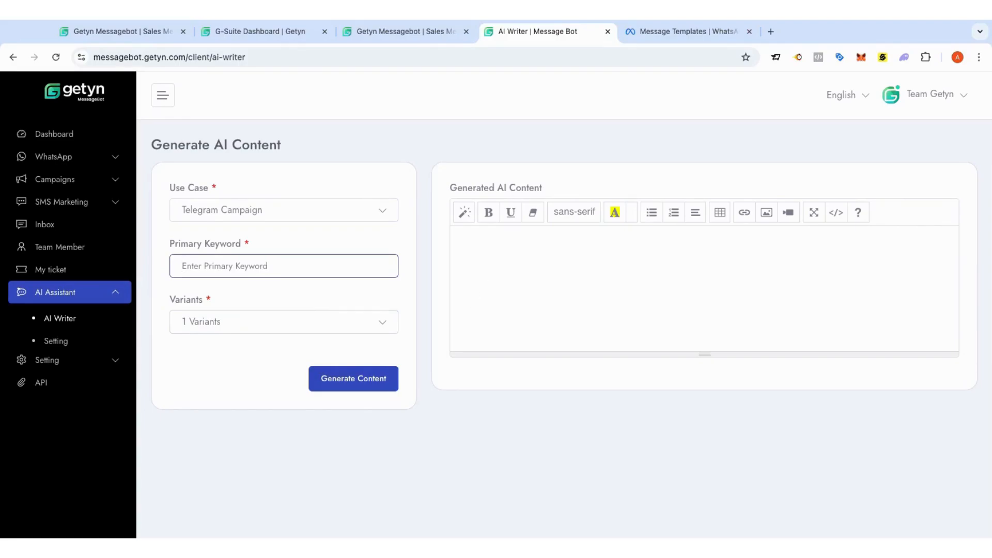
pyautogui.click(457, 240)
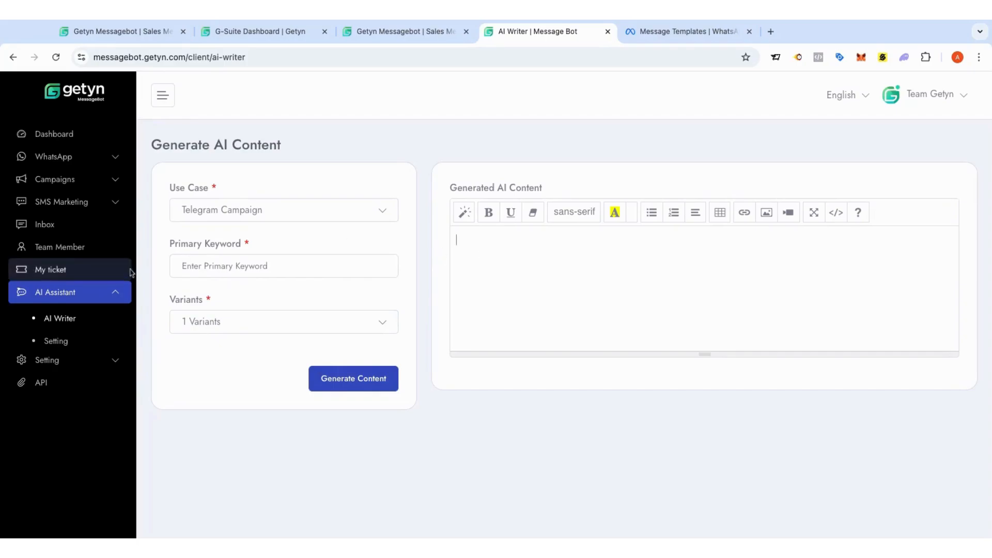
# Step: Revisit the AI Assistant settings and return to the AI Writer to check its use case choices
pyautogui.click(58, 342)
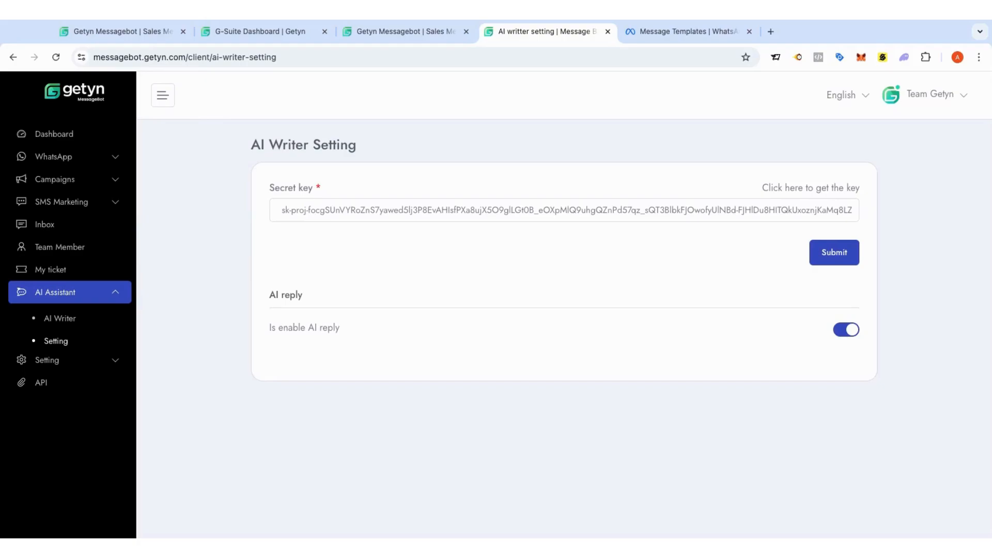
pyautogui.click(56, 319)
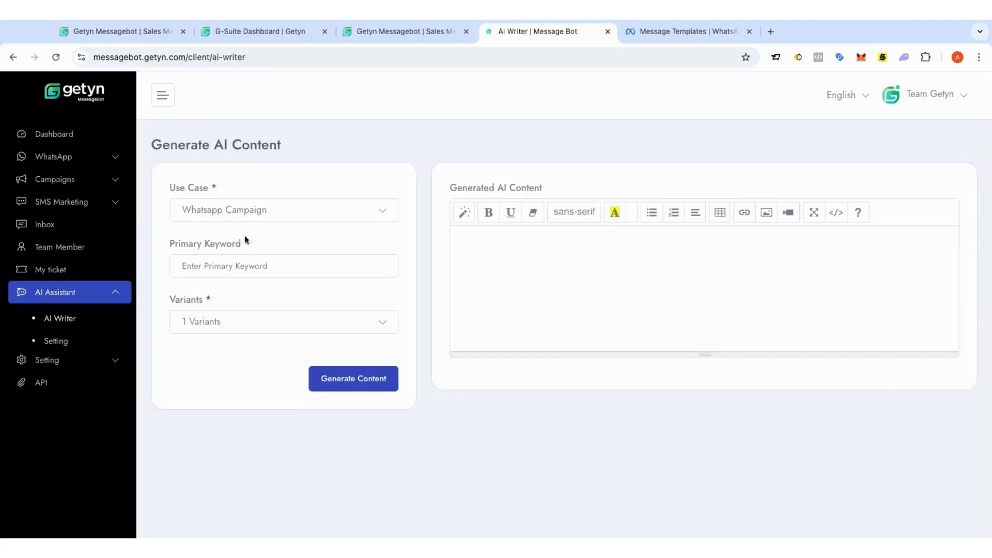
pyautogui.click(299, 210)
pyautogui.click(162, 296)
# Step: Open the WhatsApp bot replies list and bring up a blank form for adding a new reply
pyautogui.click(91, 166)
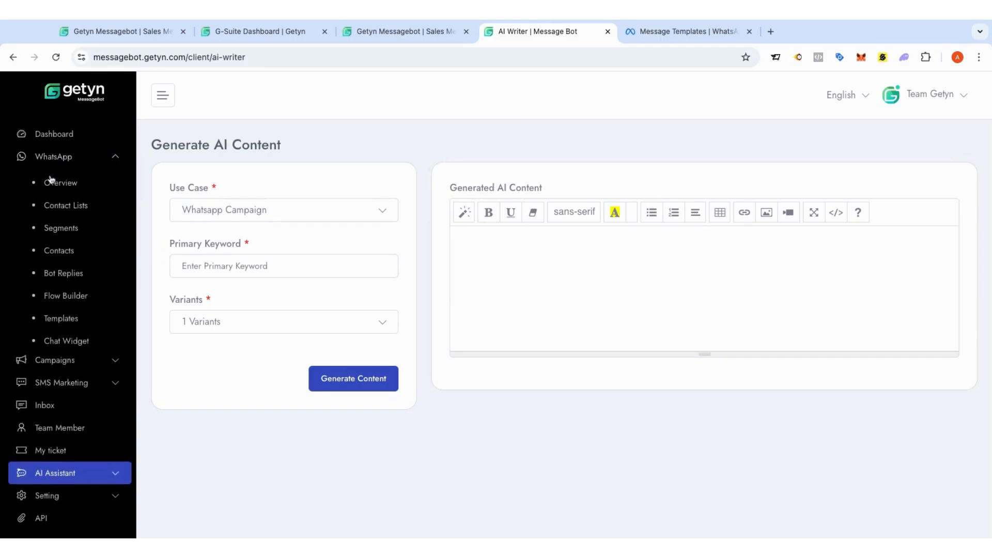
pyautogui.click(64, 274)
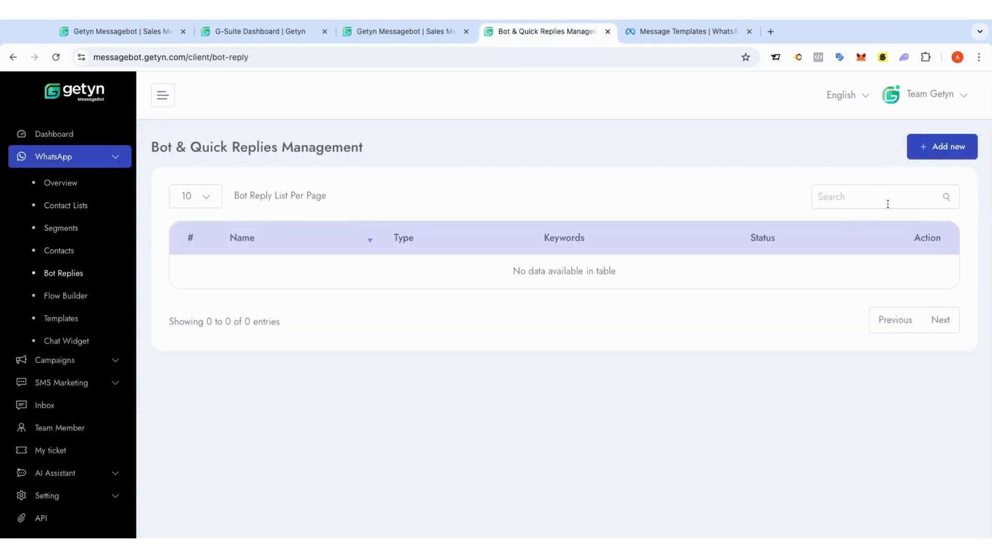
pyautogui.click(927, 149)
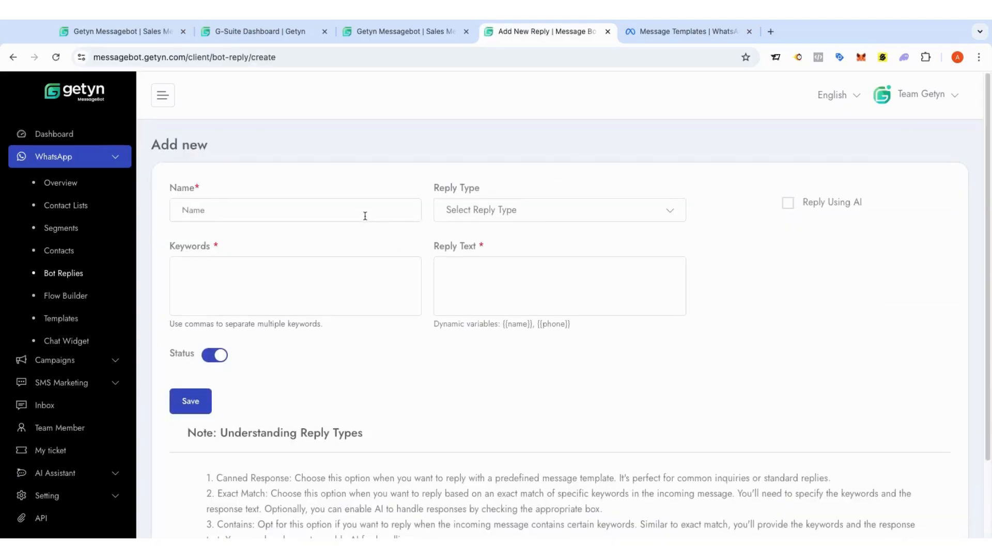
# Step: Start a new flow in the Flow Builder and reposition the Start Bot Flow block on the canvas
pyautogui.click(51, 298)
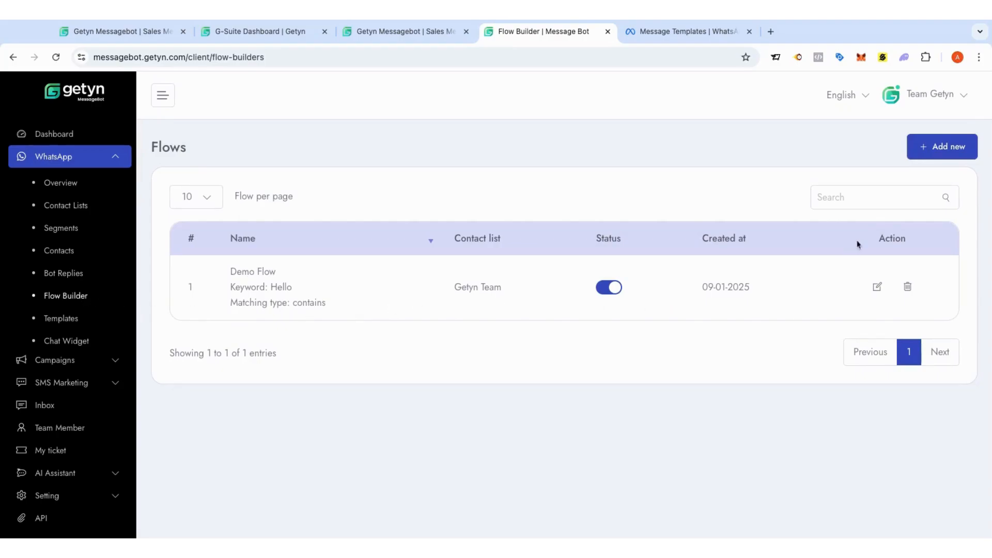
pyautogui.click(927, 158)
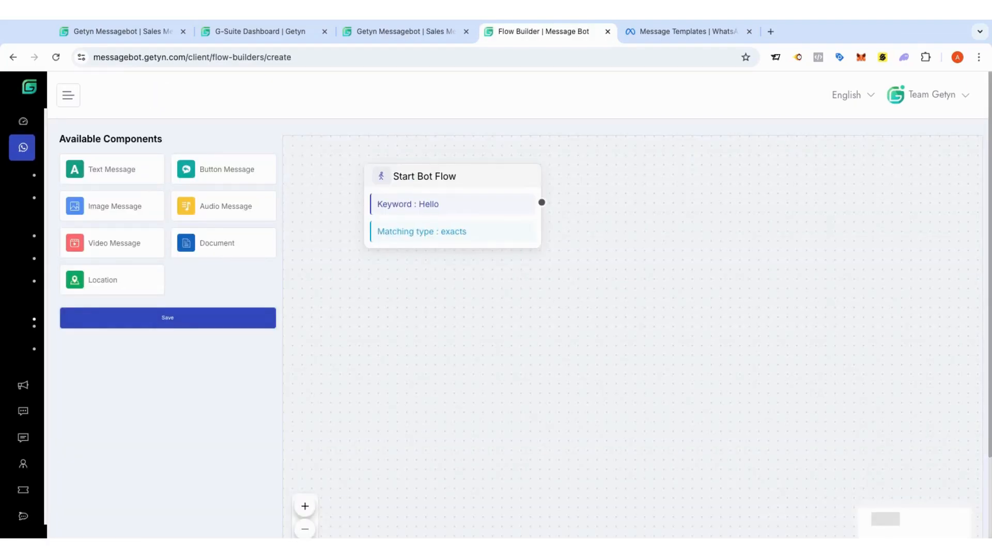
pyautogui.click(422, 185)
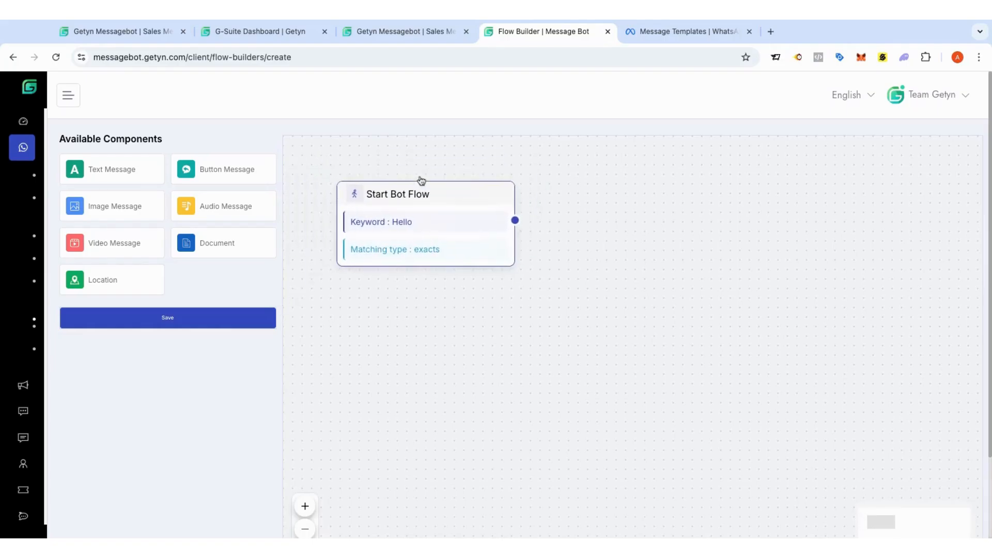
# Step: Examine the Start Bot Flow block's trigger keyword and matching type options, and close its configuration
pyautogui.click(394, 200)
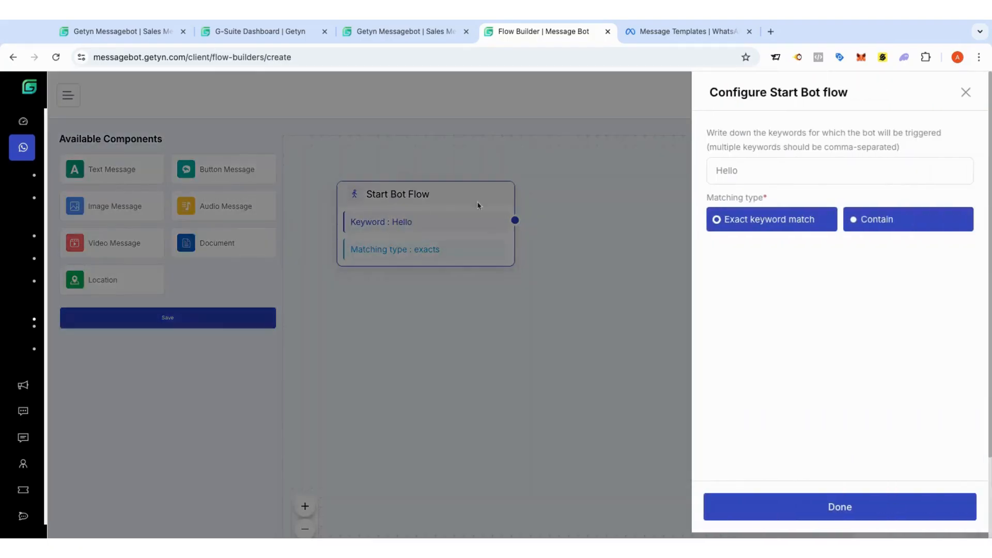
pyautogui.doubleClick(739, 171)
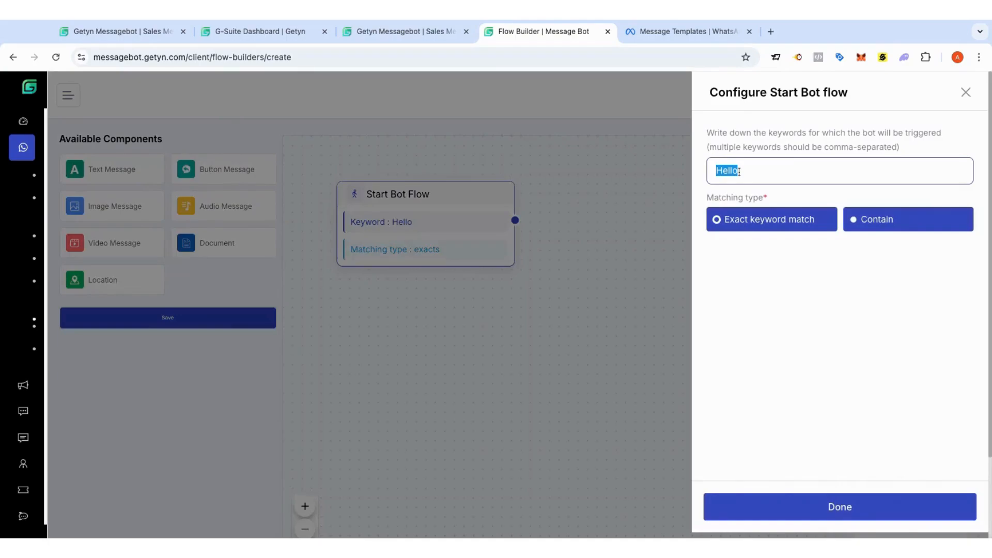
pyautogui.press('BackSpace')
pyautogui.press('super+z')
pyautogui.press('BackSpace')
pyautogui.press('super+z')
pyautogui.click(787, 172)
pyautogui.click(729, 279)
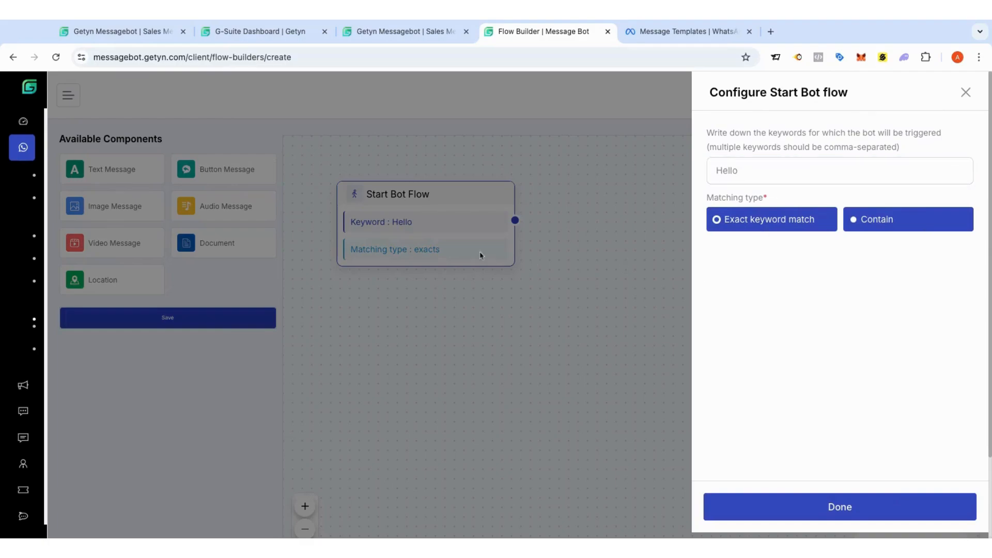
pyautogui.click(730, 510)
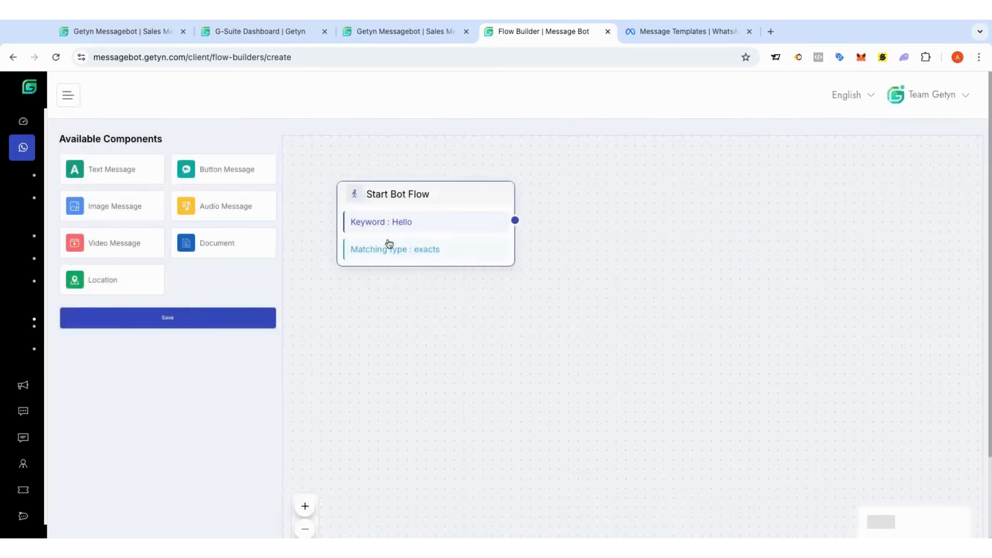
# Step: Add a Text Message block to the flow, connect Start Bot Flow to it and place it beside that block
pyautogui.click(122, 171)
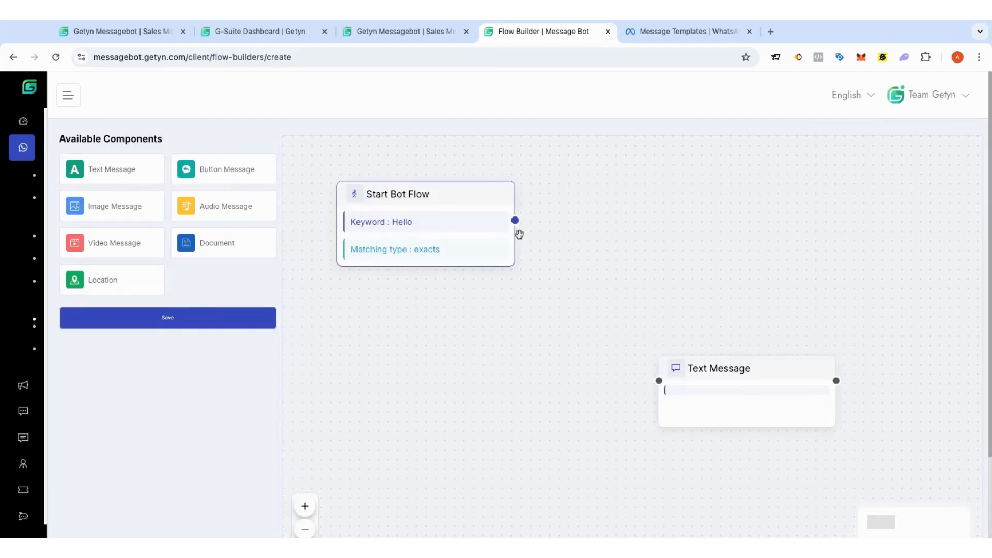
pyautogui.moveTo(515, 221); pyautogui.dragTo(660, 381)
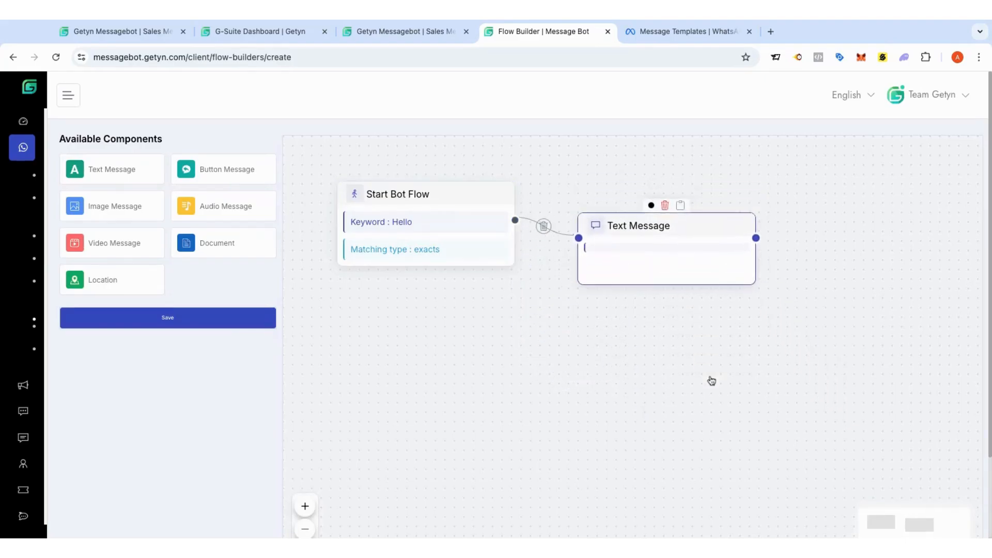
pyautogui.moveTo(627, 237); pyautogui.dragTo(635, 273)
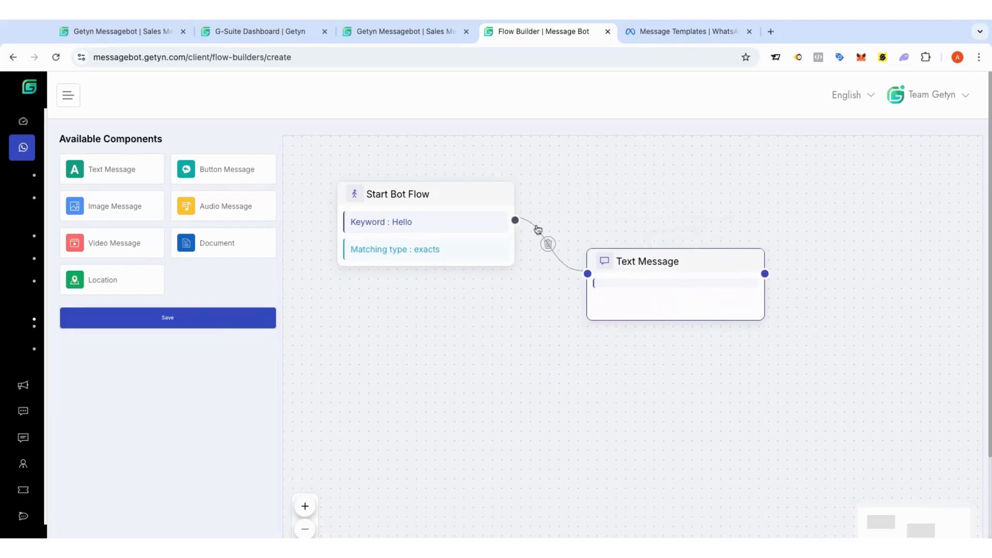
# Step: Open the Text Message block's configuration, examine the reply delay and message text fields, and close it without changes
pyautogui.click(629, 269)
pyautogui.click(625, 269)
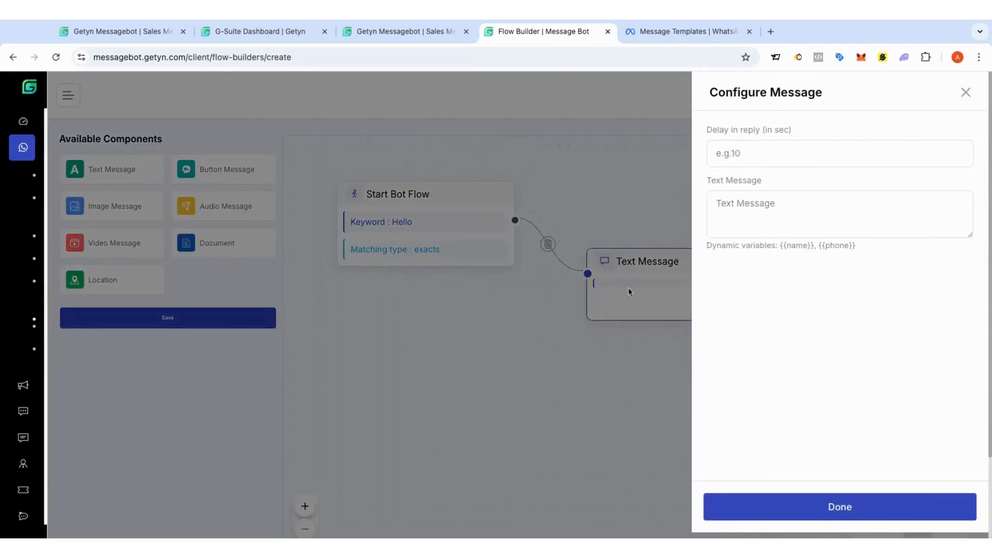
pyautogui.click(777, 153)
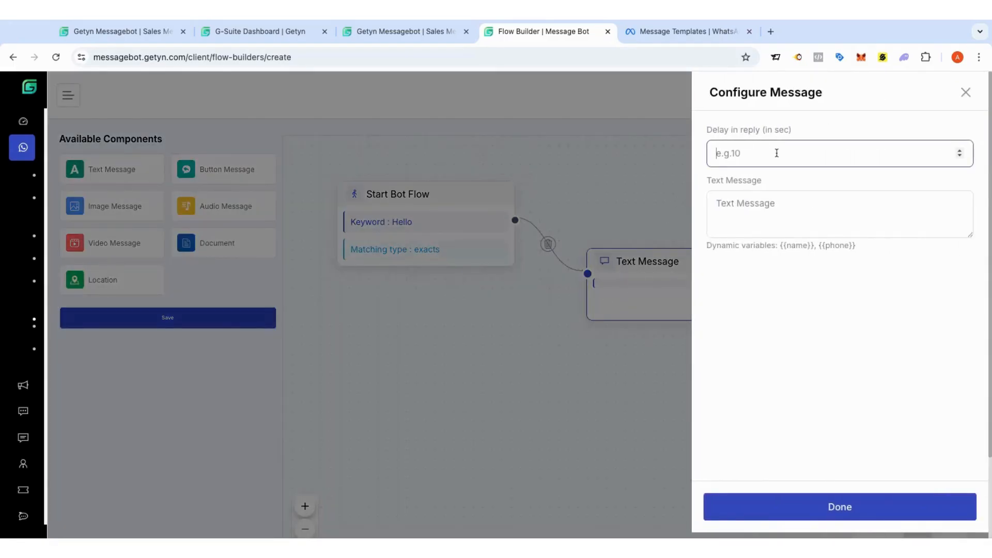
pyautogui.click(762, 204)
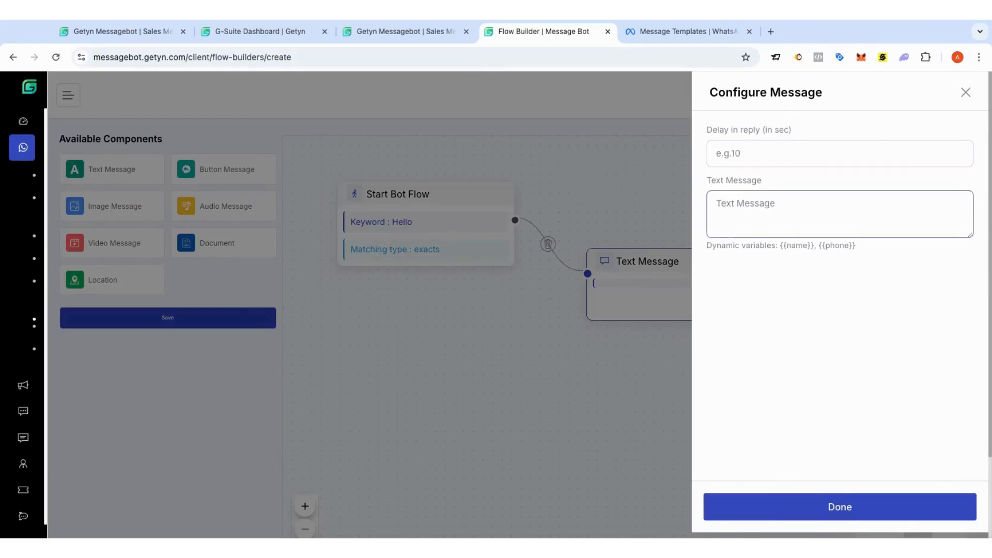
pyautogui.click(741, 156)
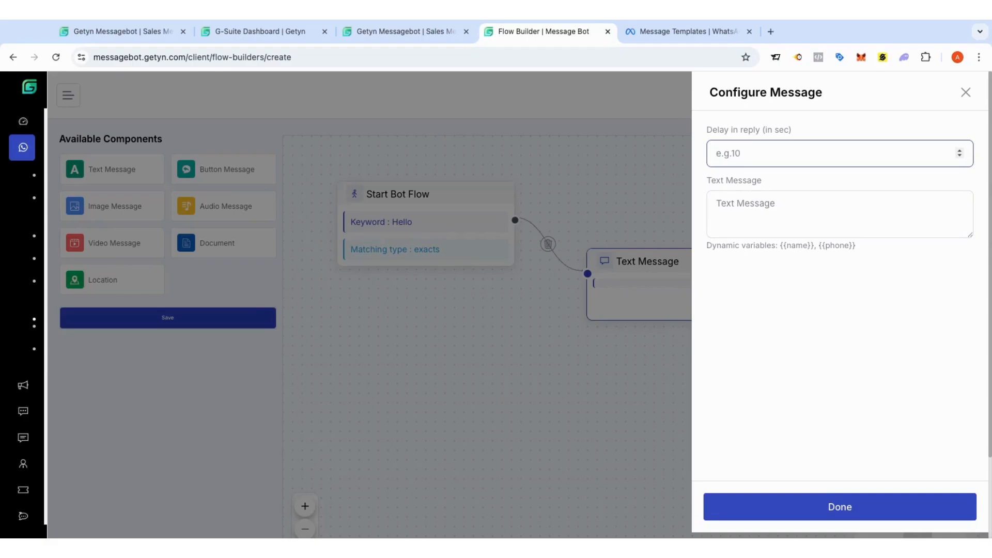
pyautogui.moveTo(708, 131); pyautogui.dragTo(749, 131)
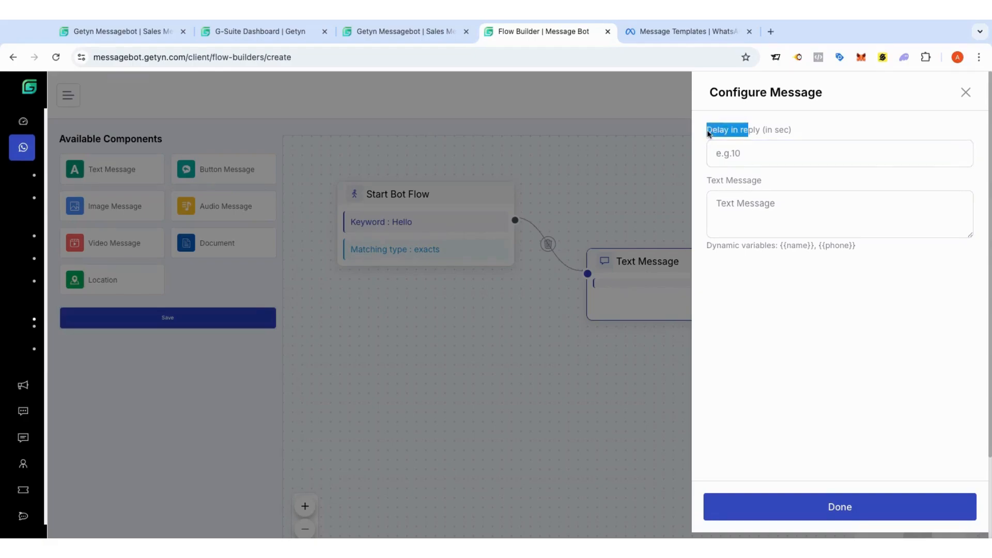
pyautogui.click(741, 202)
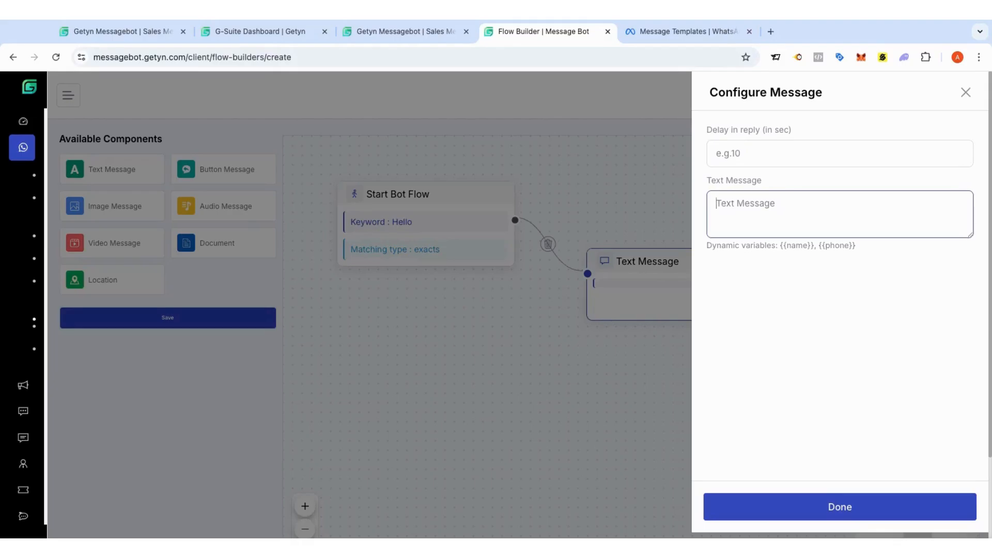
pyautogui.click(966, 94)
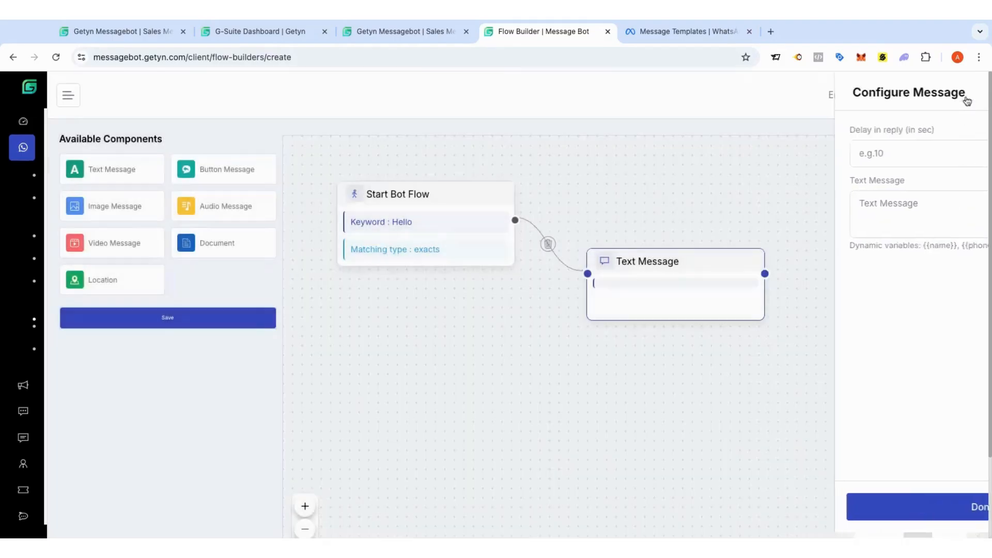
# Step: Rearrange the Start Bot Flow and connected Text Message blocks so they sit side by side on the canvas
pyautogui.moveTo(652, 265)
pyautogui.mouseDown()
pyautogui.moveTo(554, 337)
pyautogui.moveTo(501, 327)
pyautogui.moveTo(574, 304)
pyautogui.mouseUp()
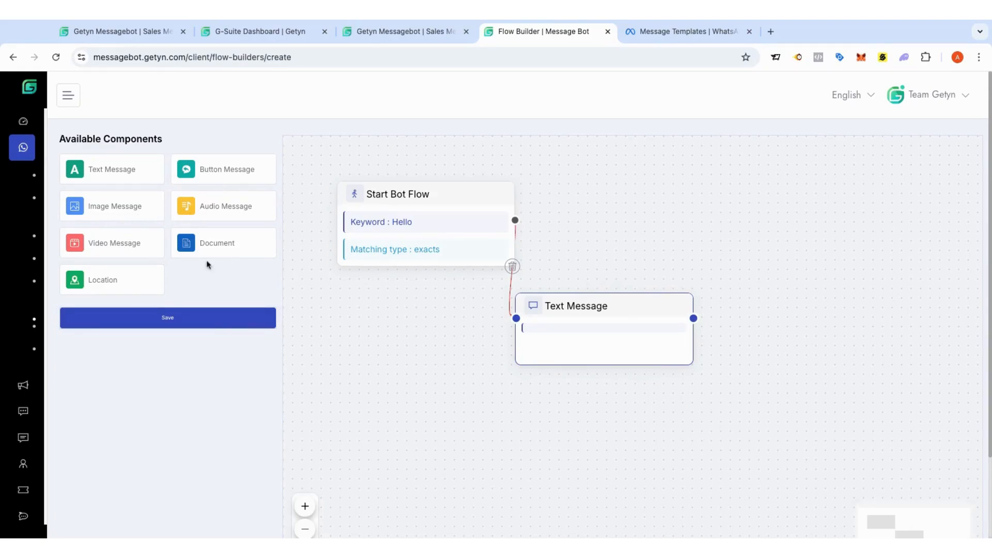
pyautogui.moveTo(598, 309); pyautogui.dragTo(565, 231)
pyautogui.moveTo(409, 201); pyautogui.dragTo(392, 183)
pyautogui.moveTo(650, 246)
pyautogui.mouseDown()
pyautogui.moveTo(676, 274)
pyautogui.moveTo(632, 274)
pyautogui.mouseUp()
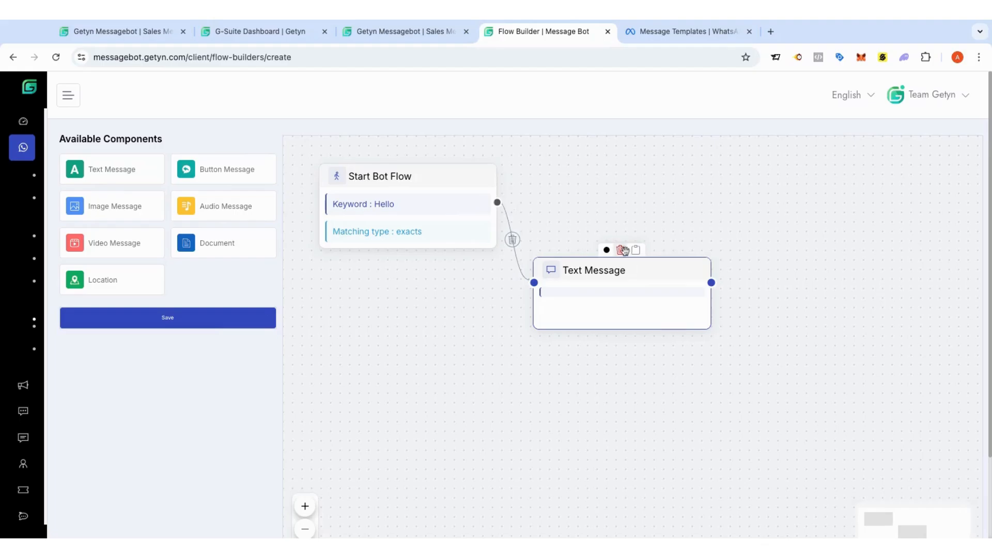
pyautogui.moveTo(370, 179); pyautogui.dragTo(370, 177)
pyautogui.moveTo(585, 280)
pyautogui.mouseDown()
pyautogui.moveTo(585, 199)
pyautogui.moveTo(602, 209)
pyautogui.moveTo(575, 298)
pyautogui.moveTo(611, 227)
pyautogui.mouseUp()
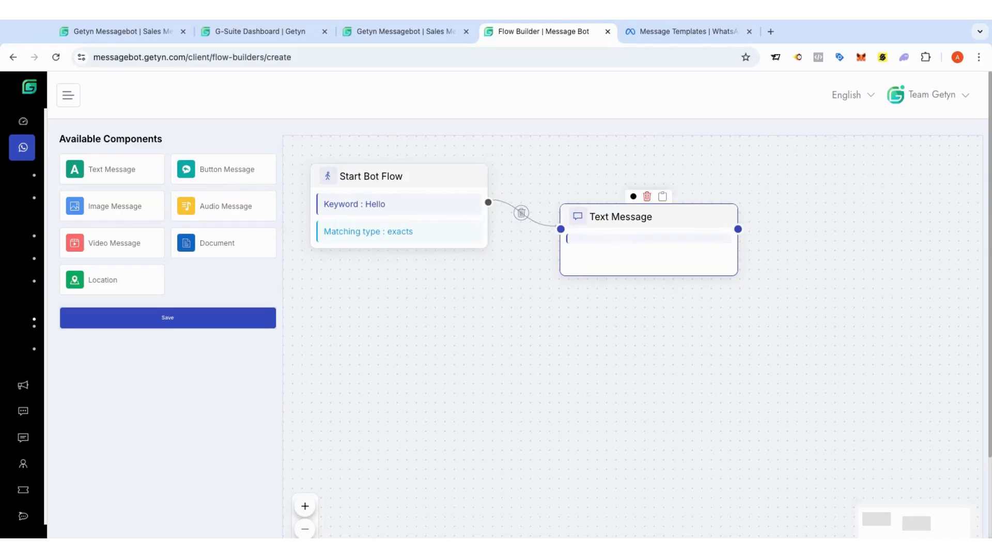
# Step: Open the Inbox and view the second contact's WhatsApp conversation with its message field ready for a reply
pyautogui.click(68, 95)
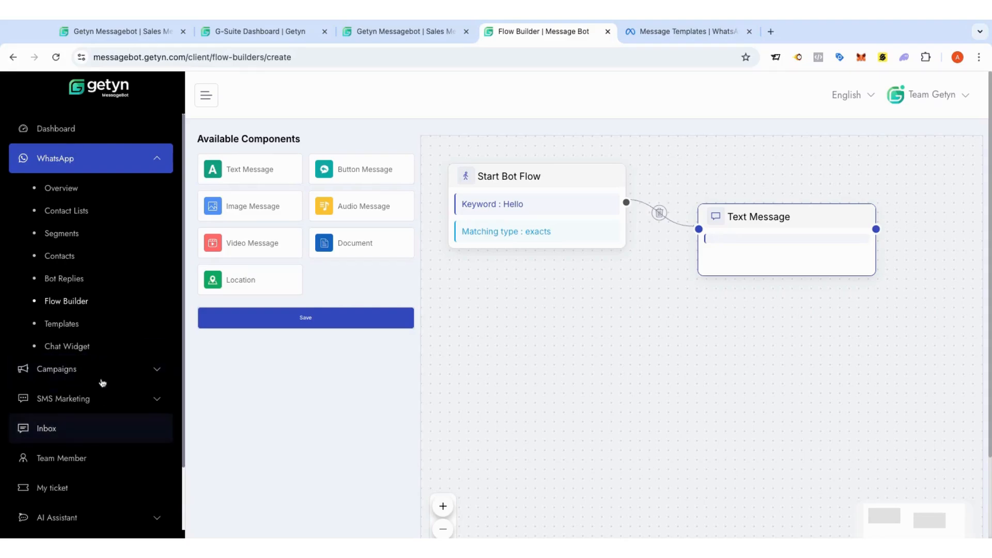
pyautogui.click(59, 430)
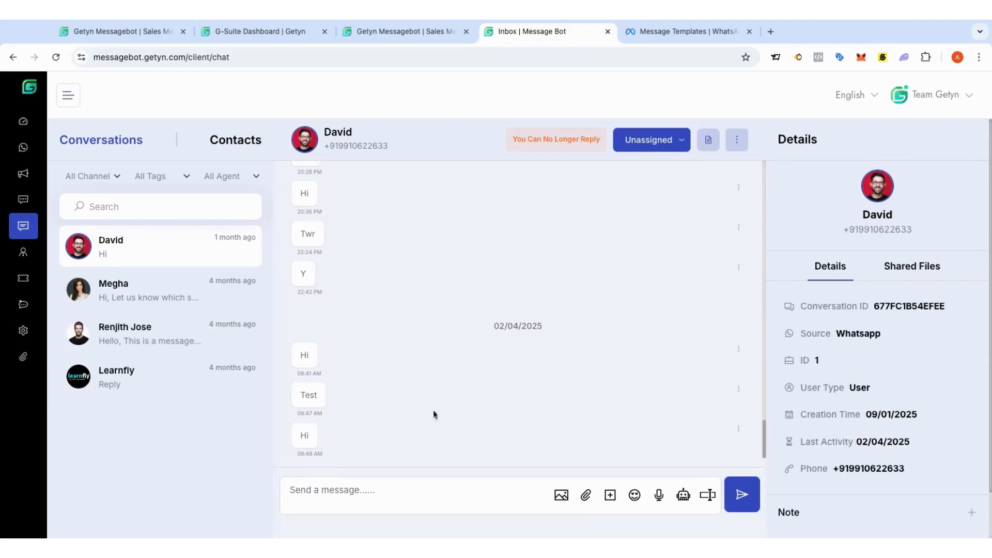
pyautogui.click(339, 484)
pyautogui.click(135, 294)
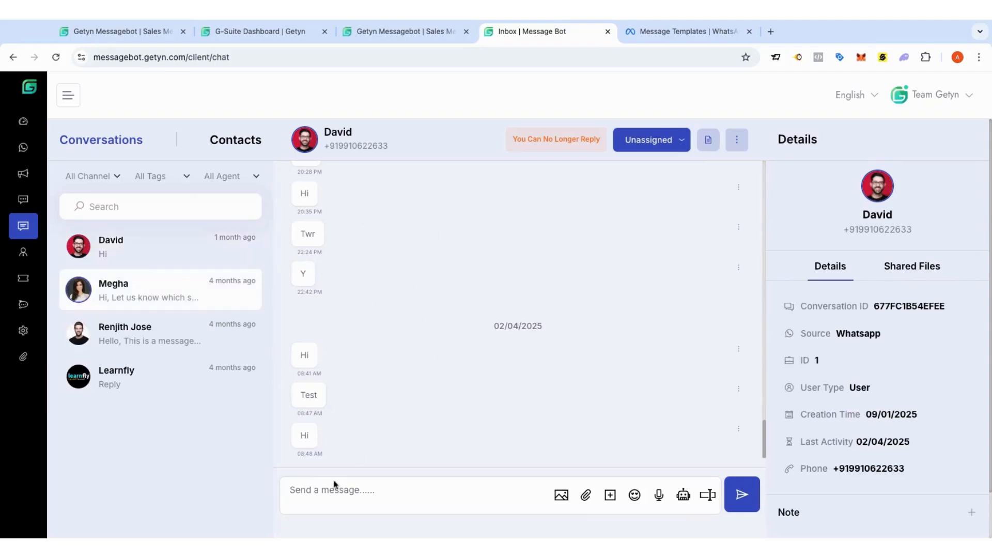
pyautogui.click(365, 486)
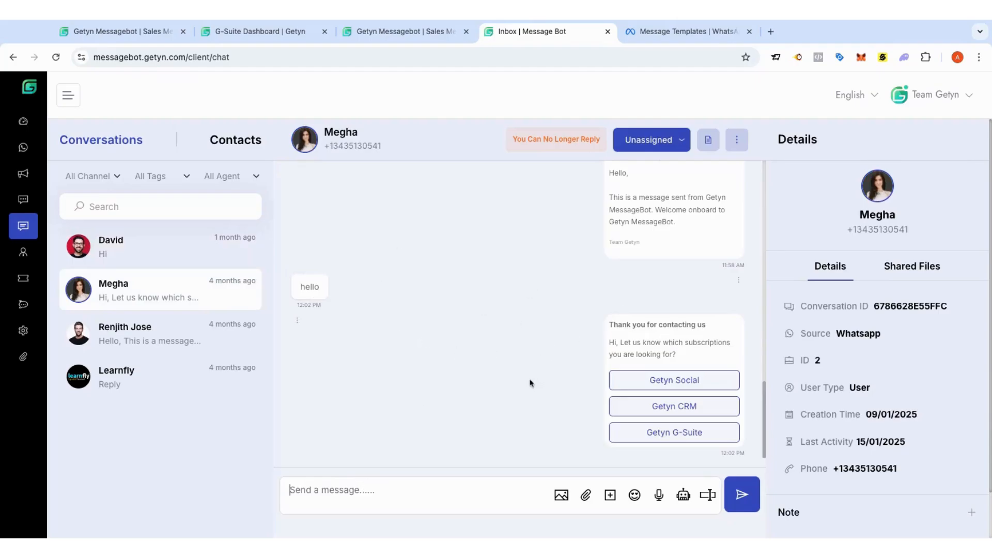
# Step: Examine the second contact's WhatsApp message history and the contact details, including the Note and Tags sections
pyautogui.scroll(3, 526, 387)
pyautogui.scroll(-3, 526, 387)
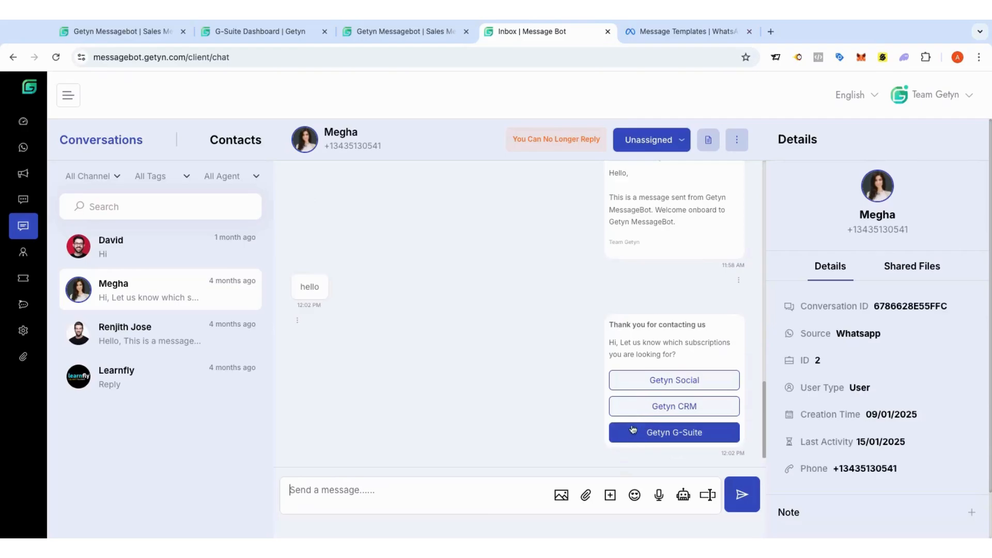
pyautogui.scroll(2, 548, 385)
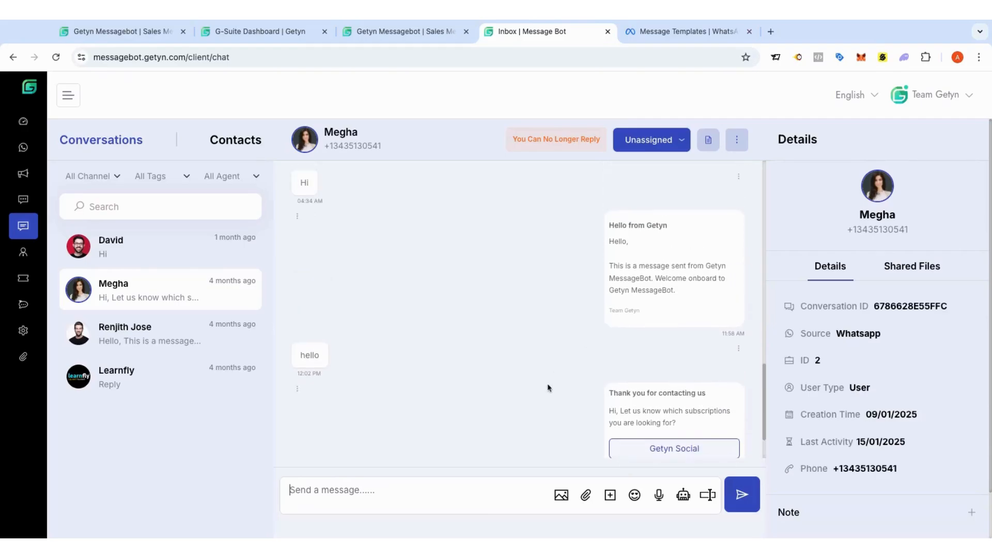
pyautogui.scroll(5, 547, 388)
pyautogui.scroll(-8, 519, 310)
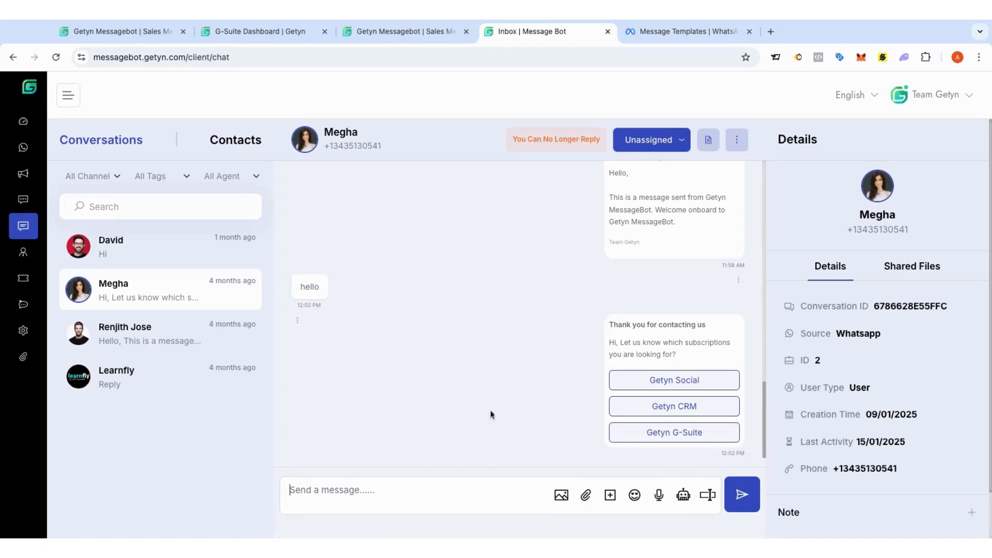
pyautogui.scroll(-1, 854, 392)
pyautogui.scroll(-1, 853, 392)
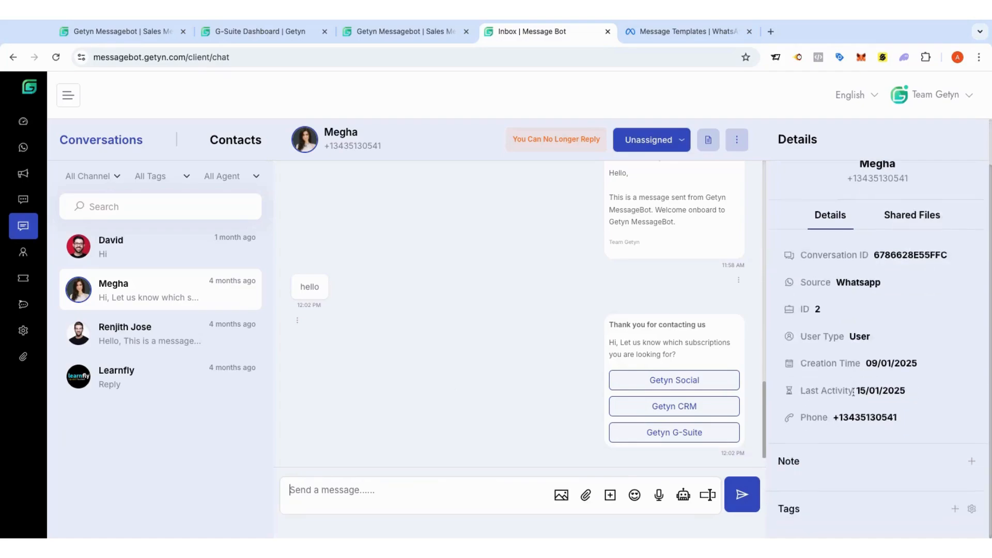
pyautogui.scroll(1, 854, 392)
pyautogui.scroll(-1, 854, 391)
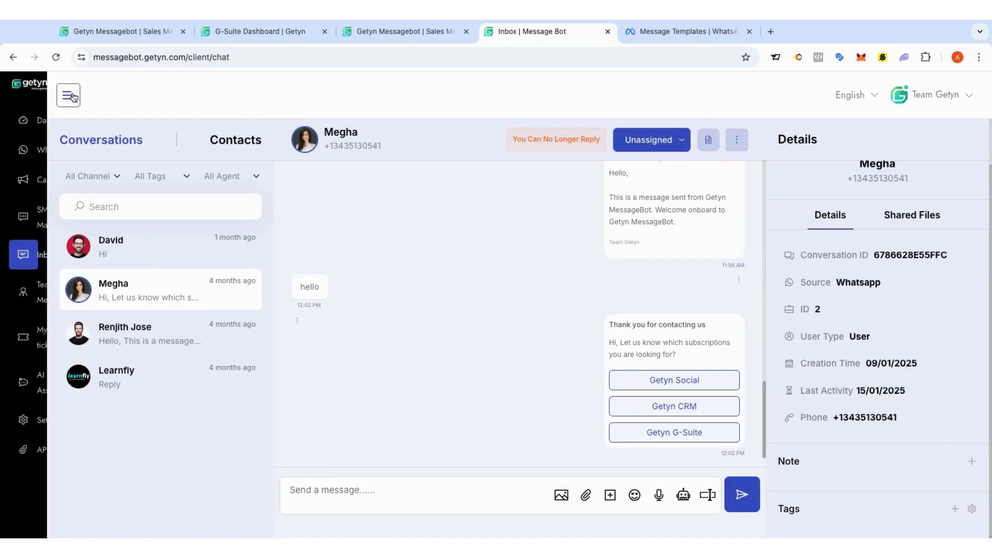
# Step: Go to the Team Member section, open the Add Team Member form and examine its profile, password and permission fields
pyautogui.click(68, 95)
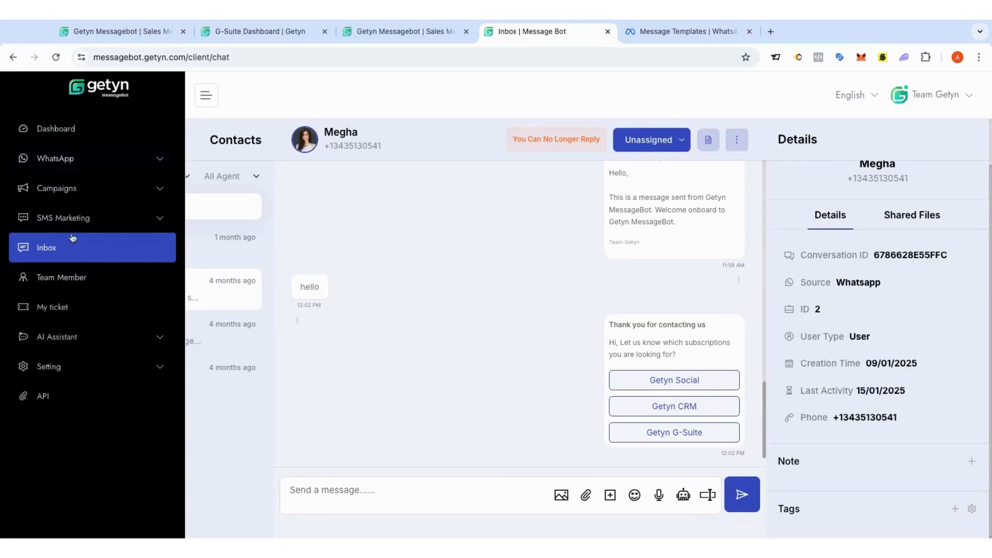
pyautogui.click(70, 282)
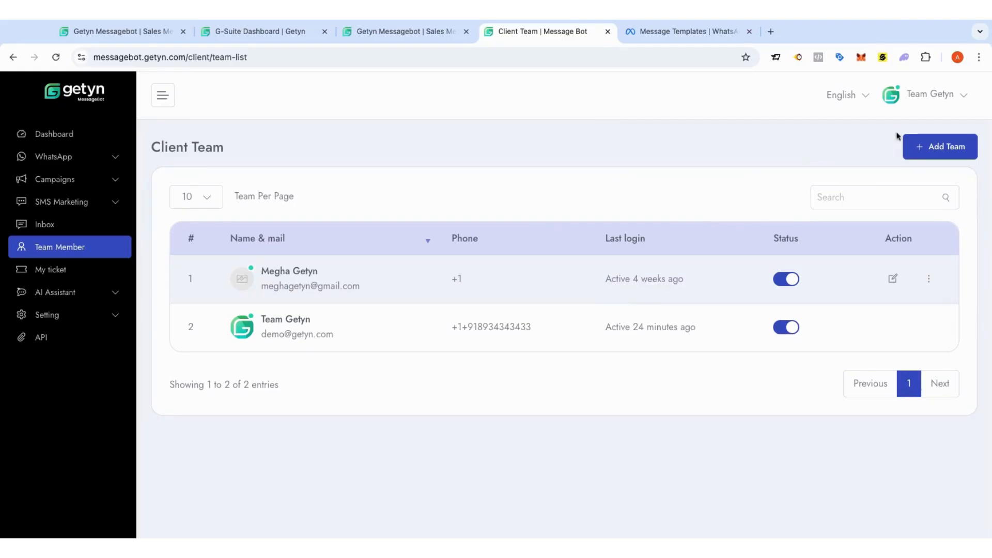
pyautogui.click(911, 151)
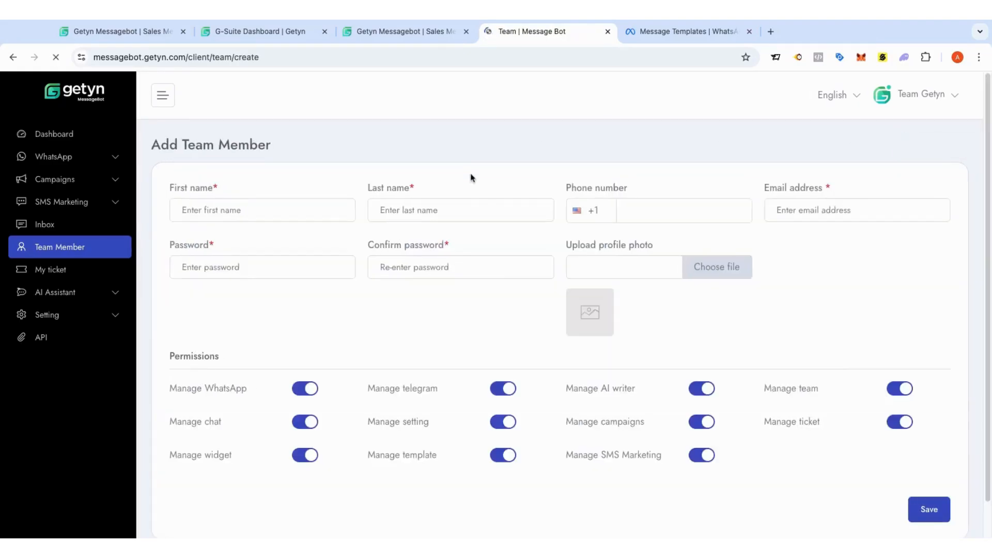
pyautogui.click(229, 216)
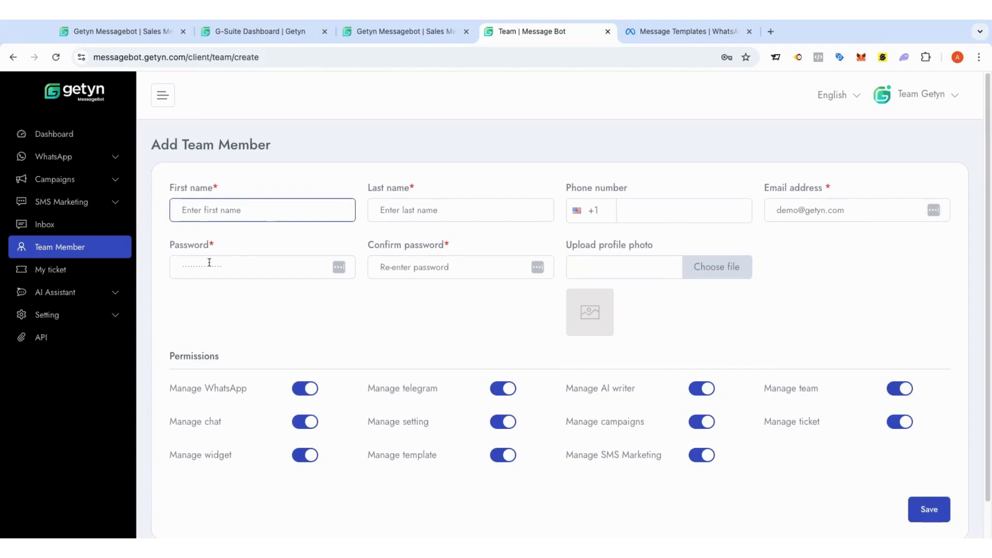
pyautogui.click(428, 277)
pyautogui.click(420, 322)
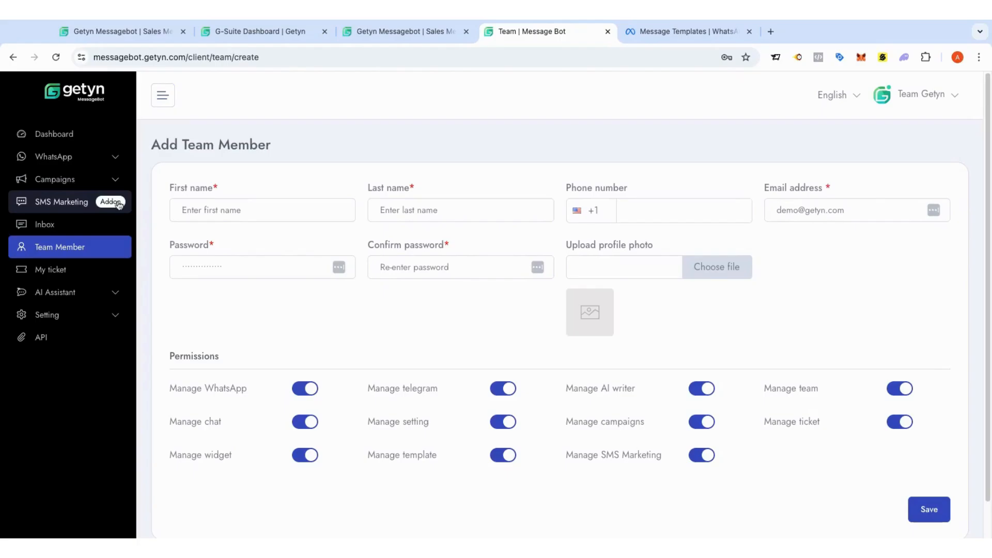
# Step: Open the SMS Marketing provider settings and examine the list of SMS providers and the Twilio credential fields
pyautogui.click(102, 210)
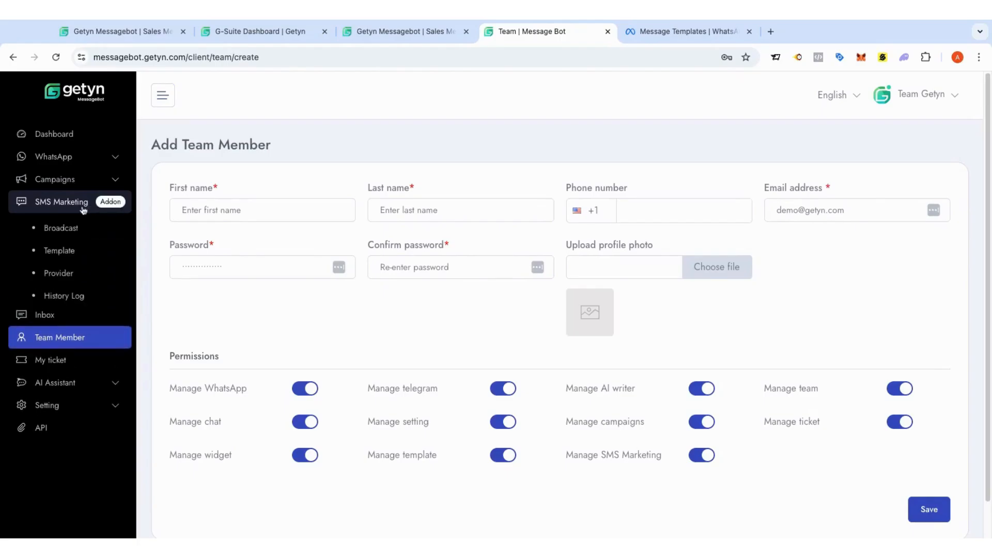
pyautogui.click(71, 277)
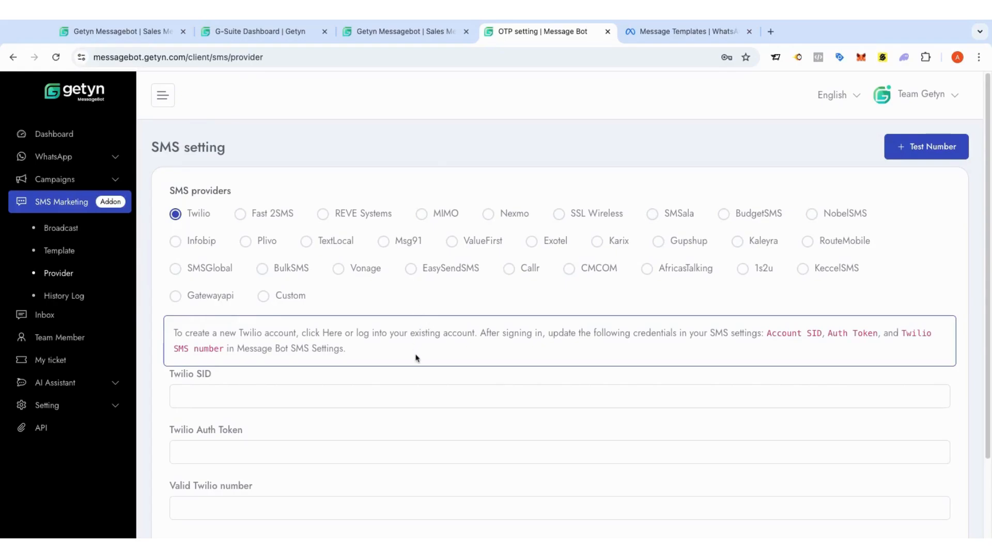
pyautogui.scroll(-3, 417, 358)
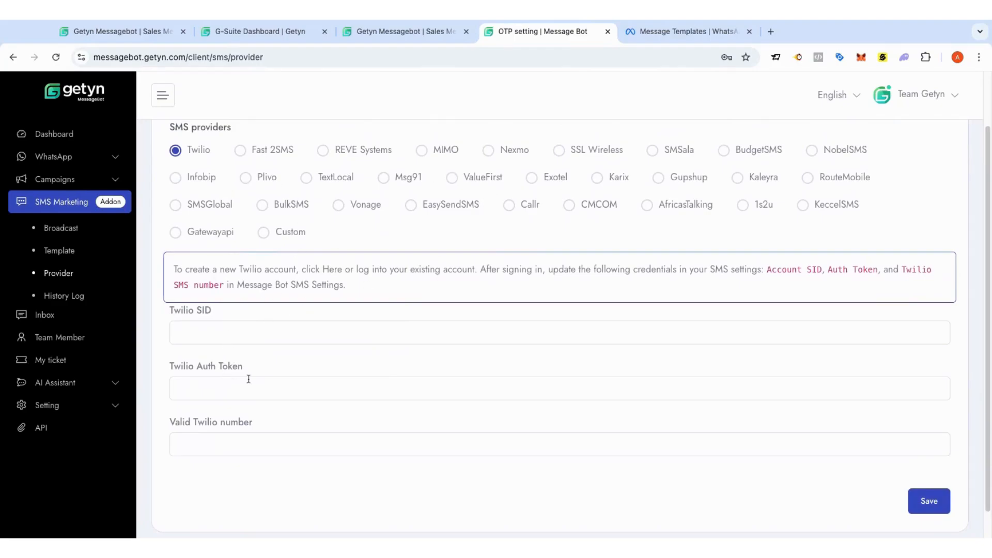
pyautogui.scroll(-1, 273, 395)
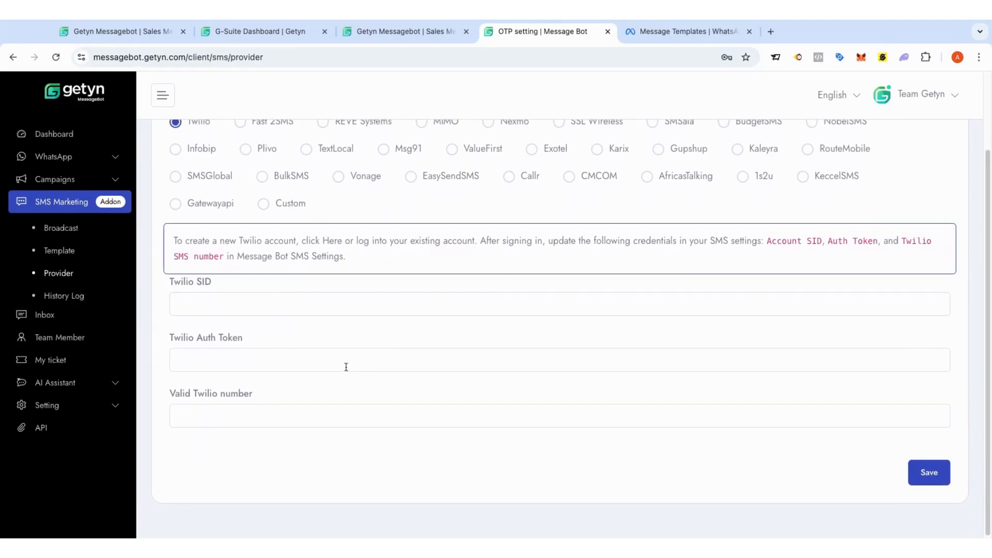
pyautogui.scroll(3, 346, 367)
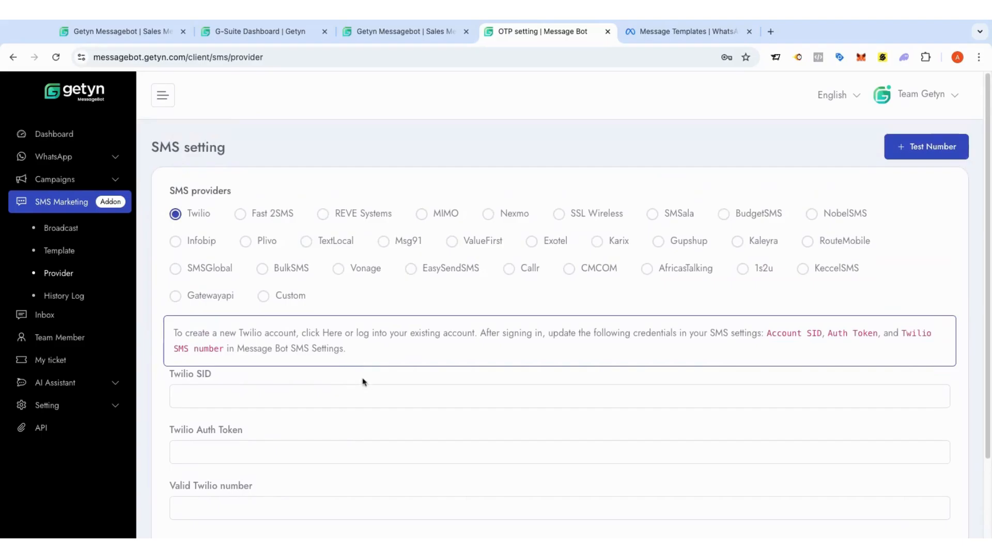
# Step: Open a new SMS template form, examine its Title, Body and Template ID fields, and close it without saving
pyautogui.click(58, 250)
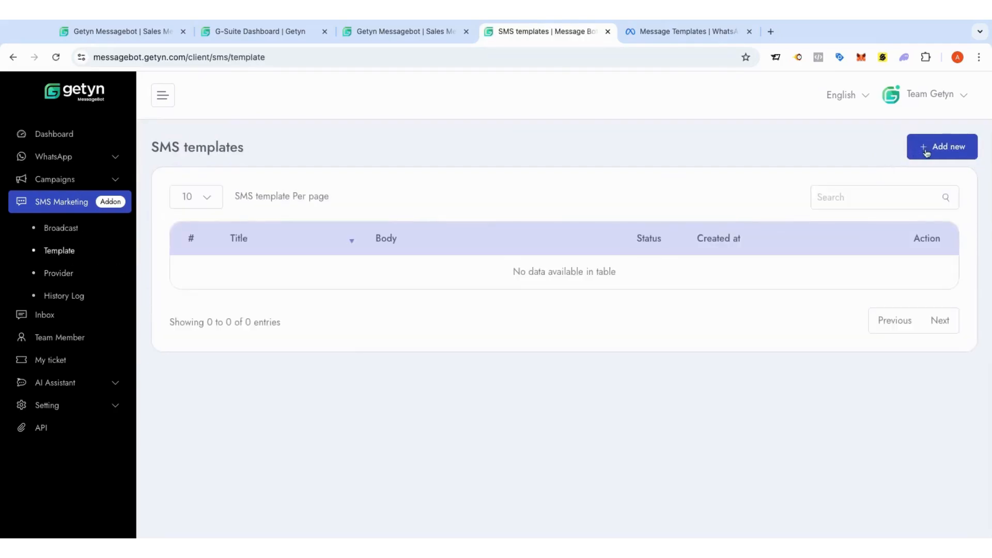
pyautogui.click(927, 150)
pyautogui.click(349, 220)
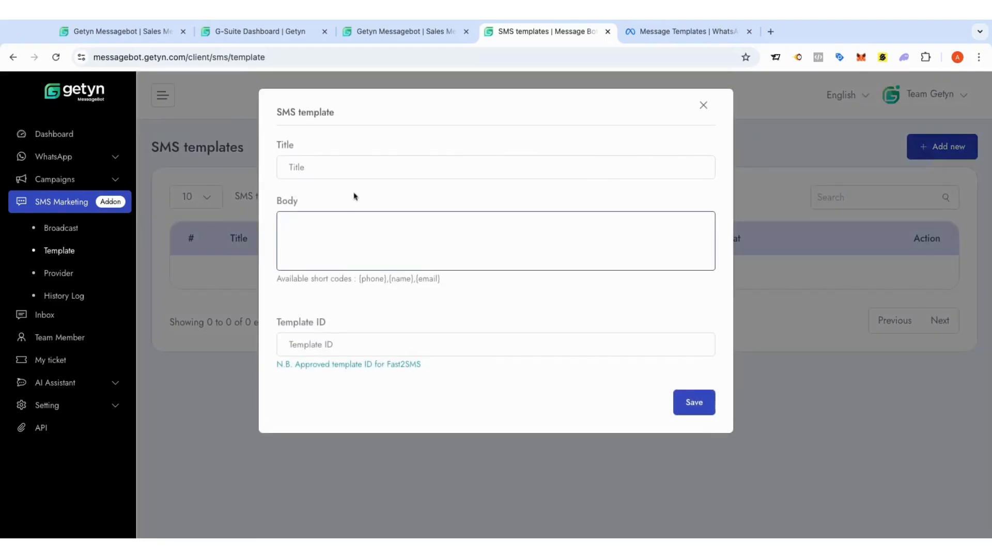
pyautogui.click(360, 352)
pyautogui.click(412, 317)
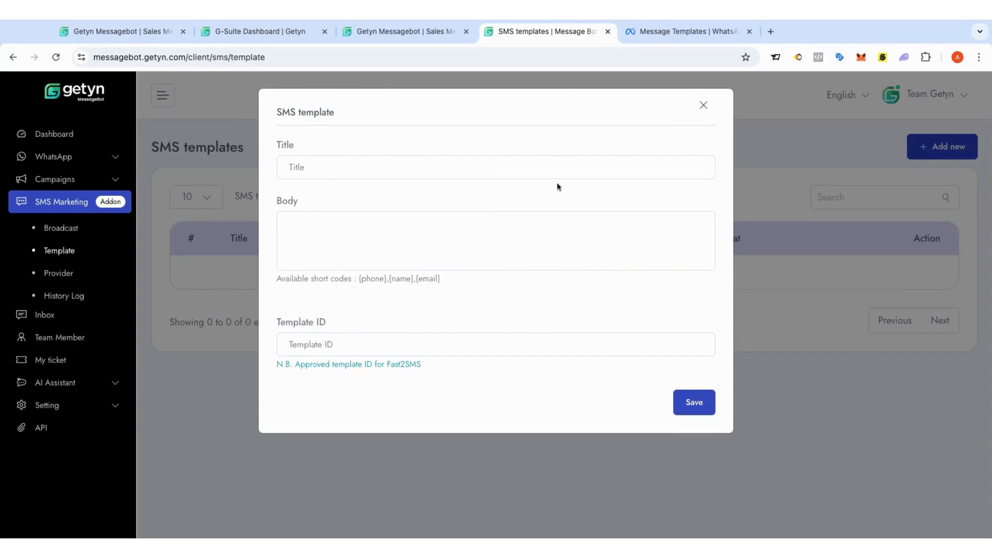
pyautogui.click(705, 104)
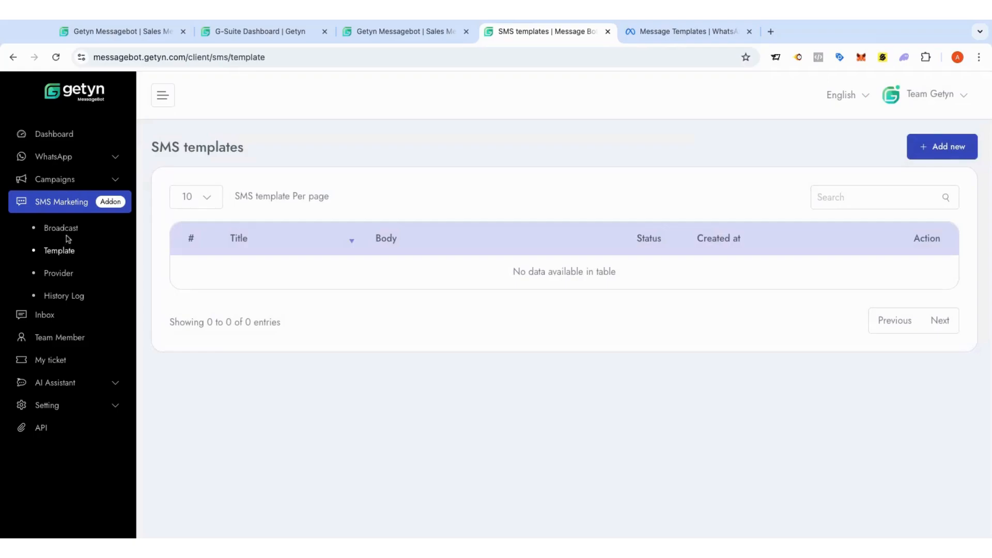
# Step: Start a new SMS broadcast and examine the campaign form's contact list, segment, template, country, body and scheduling options
pyautogui.click(70, 234)
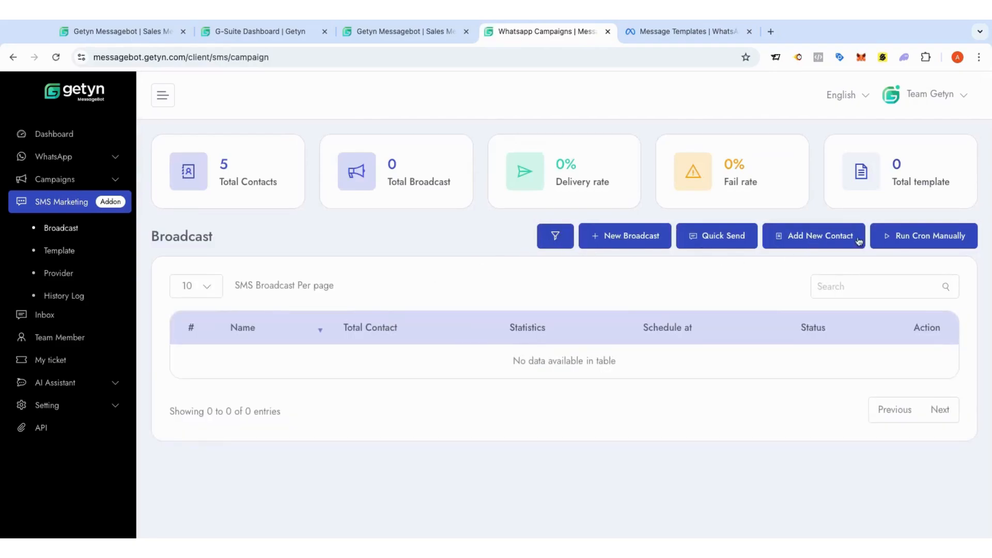
pyautogui.click(647, 240)
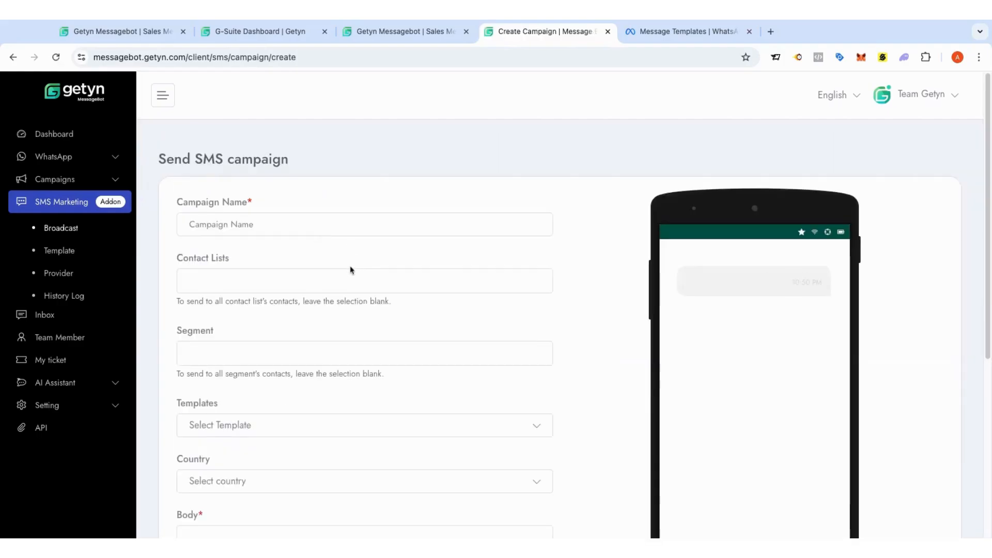
pyautogui.scroll(-2, 350, 268)
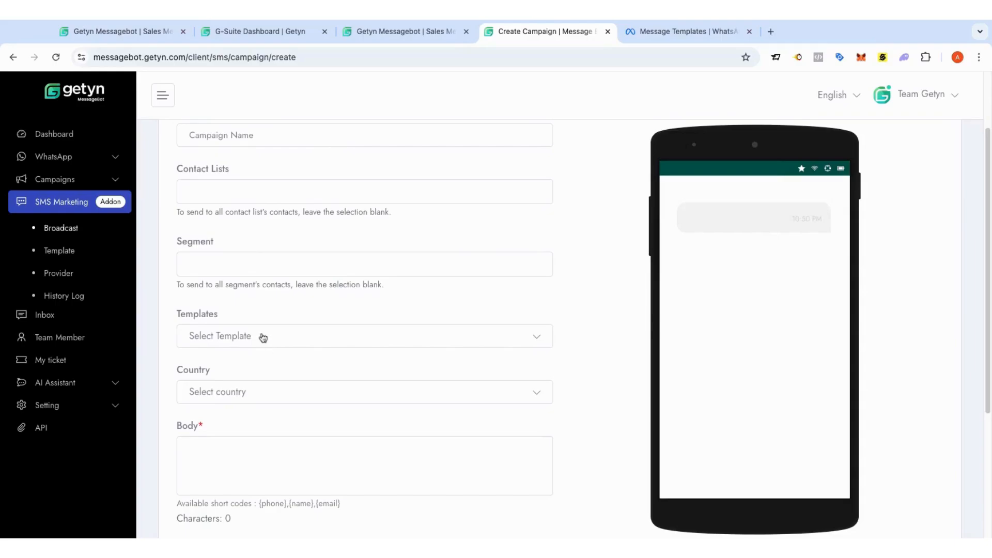
pyautogui.scroll(-4, 239, 397)
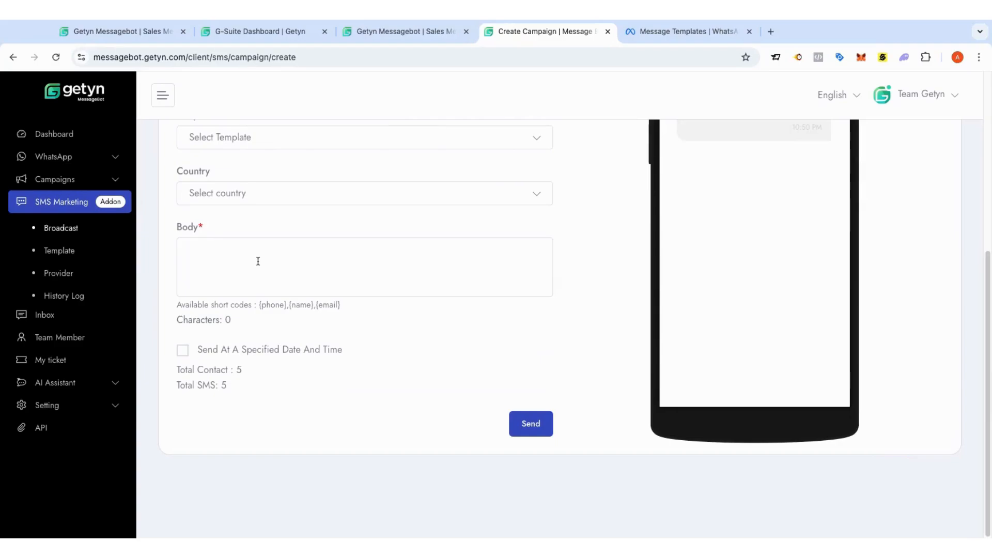
pyautogui.scroll(3, 274, 285)
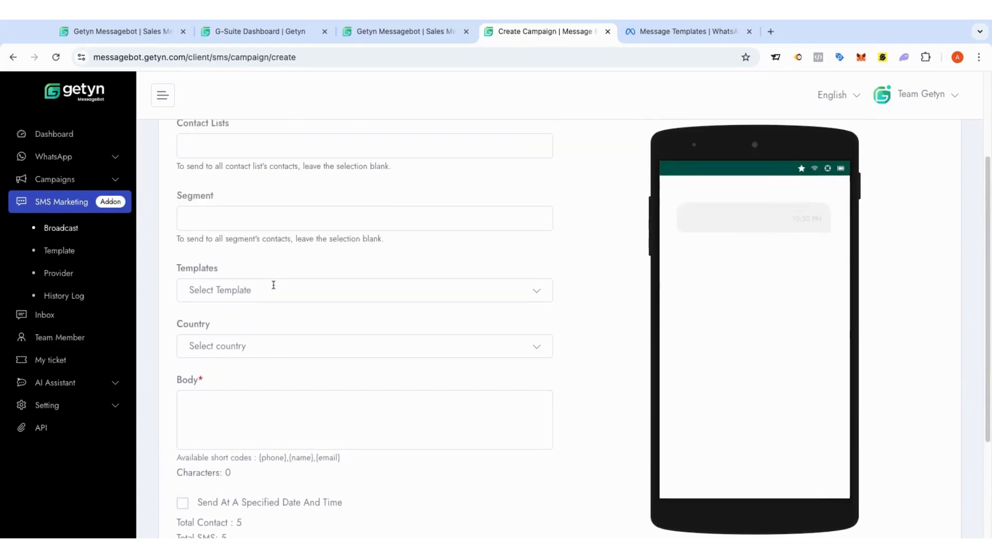
pyautogui.scroll(-2, 241, 346)
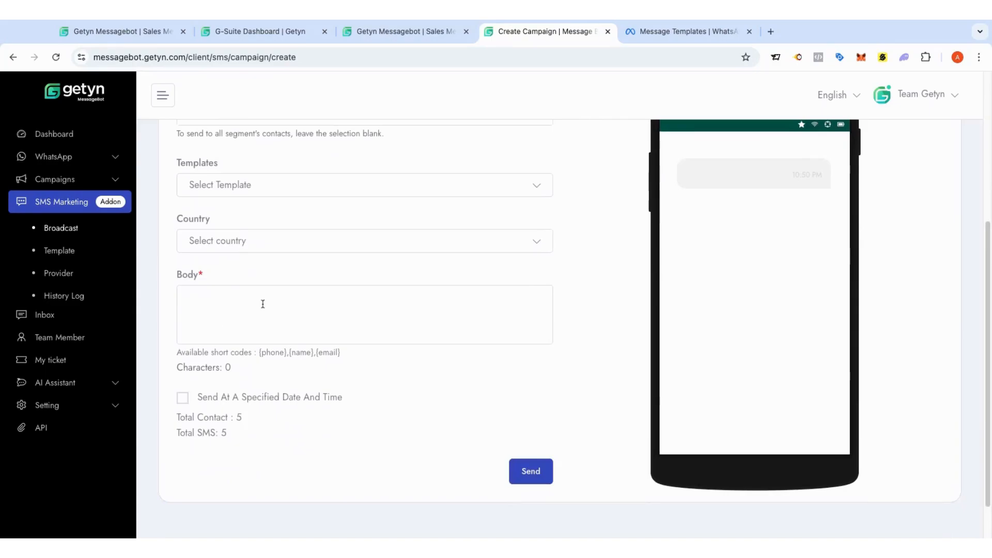
pyautogui.scroll(2, 432, 419)
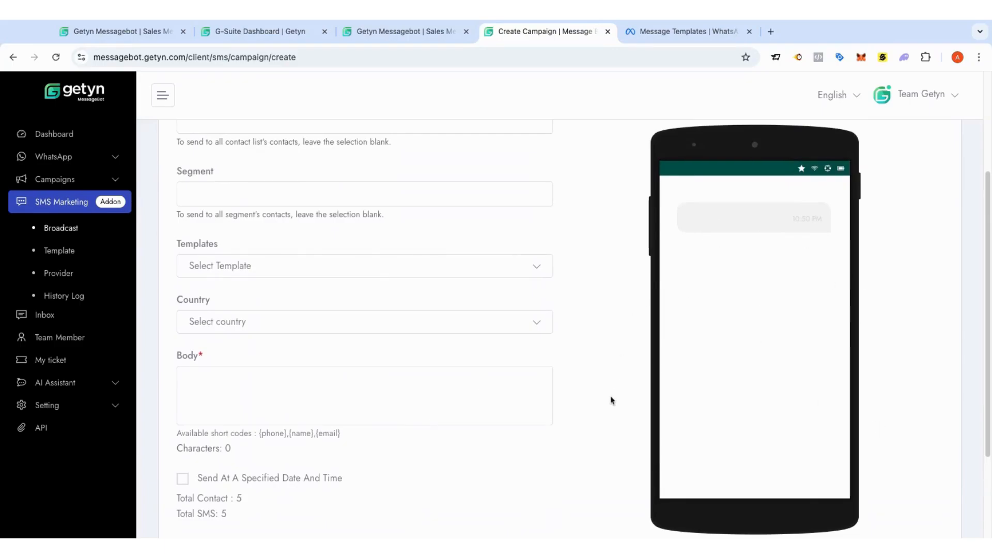
pyautogui.scroll(3, 611, 402)
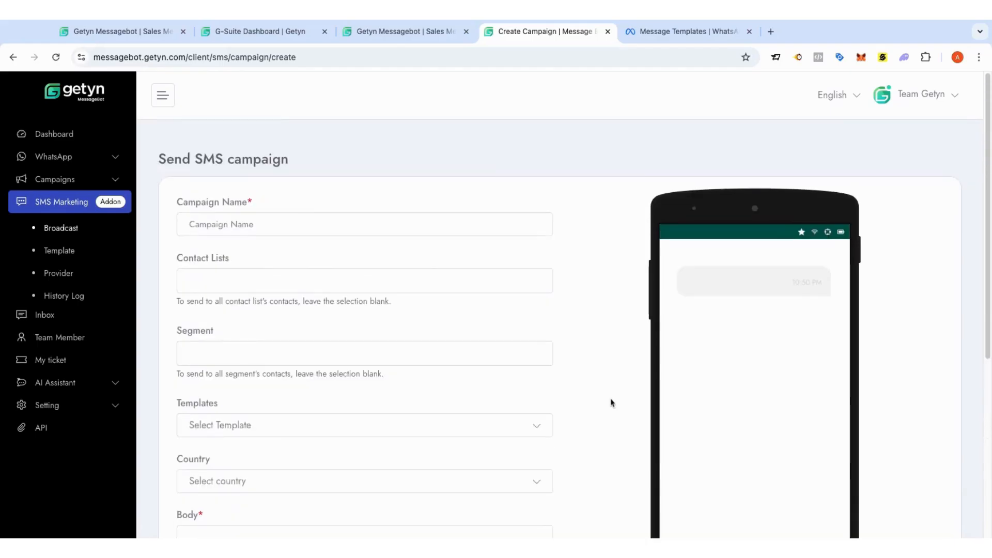
pyautogui.scroll(-5, 611, 402)
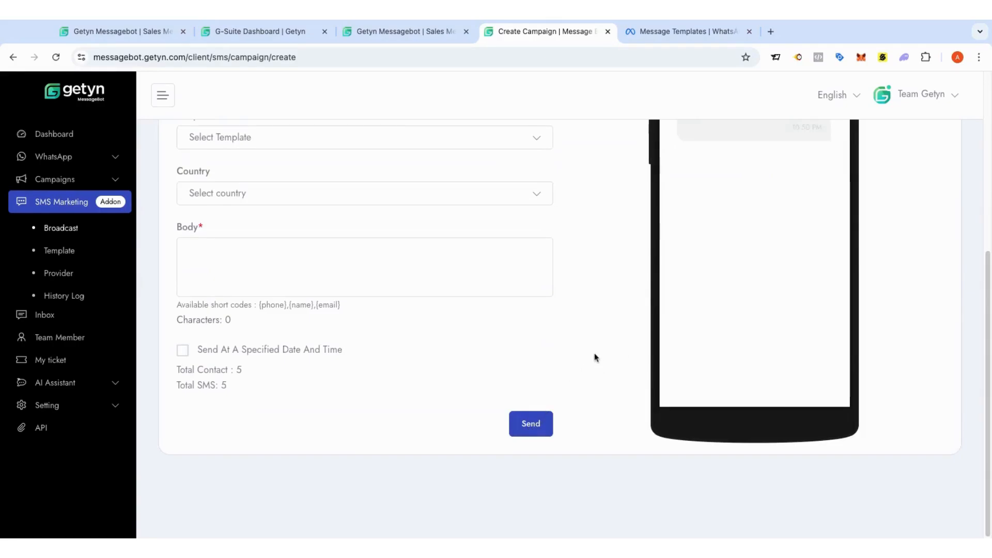
pyautogui.scroll(1, 370, 260)
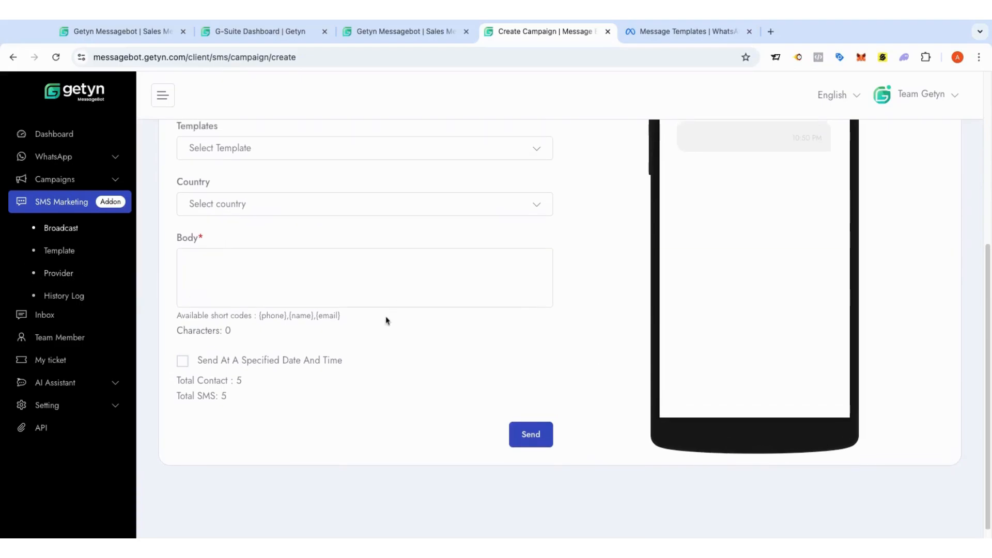
pyautogui.scroll(5, 387, 321)
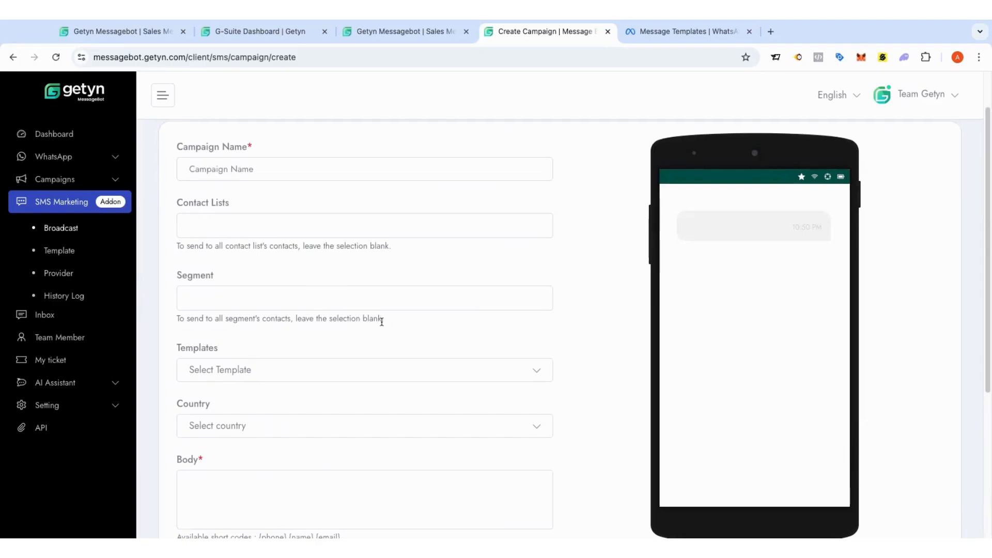
pyautogui.scroll(1, 382, 321)
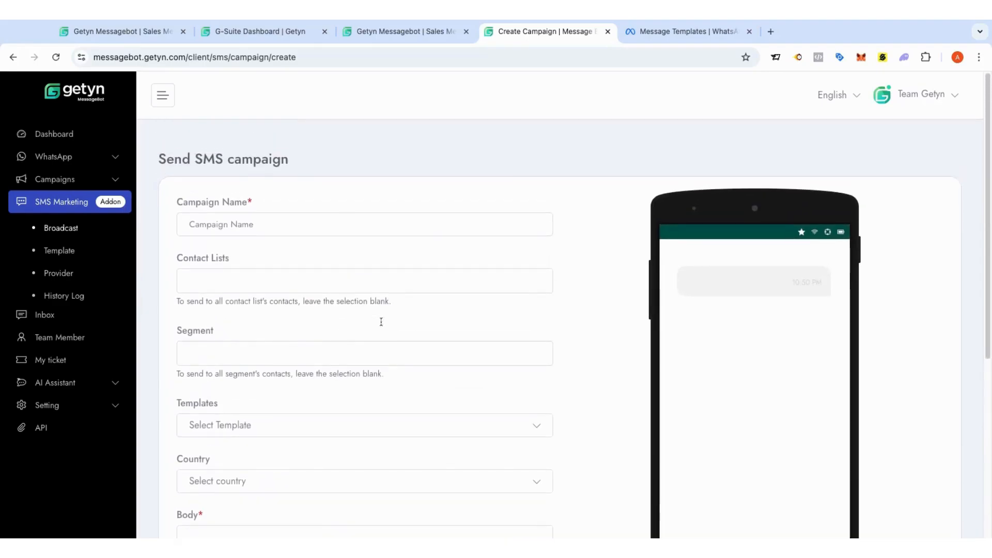
pyautogui.click(45, 137)
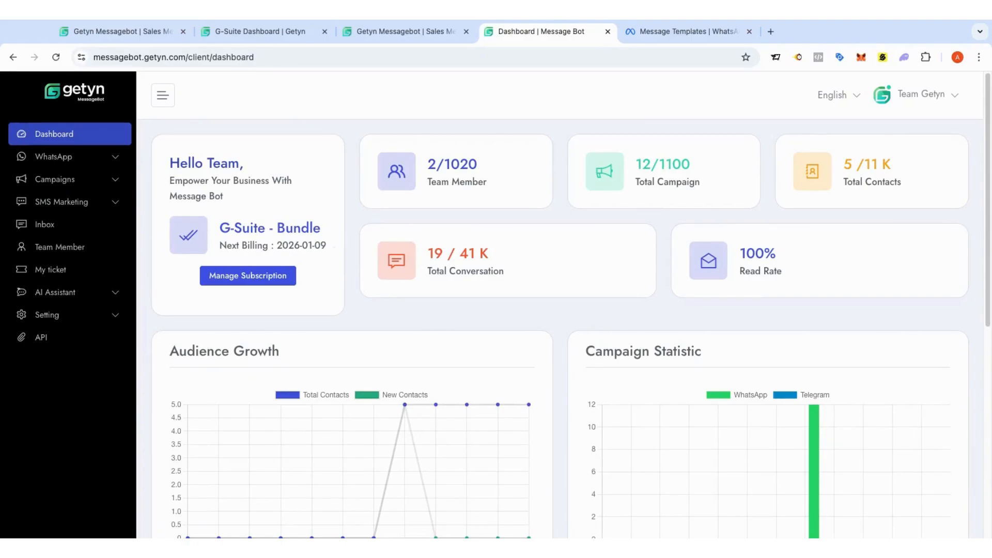
pyautogui.scroll(-4, 366, 305)
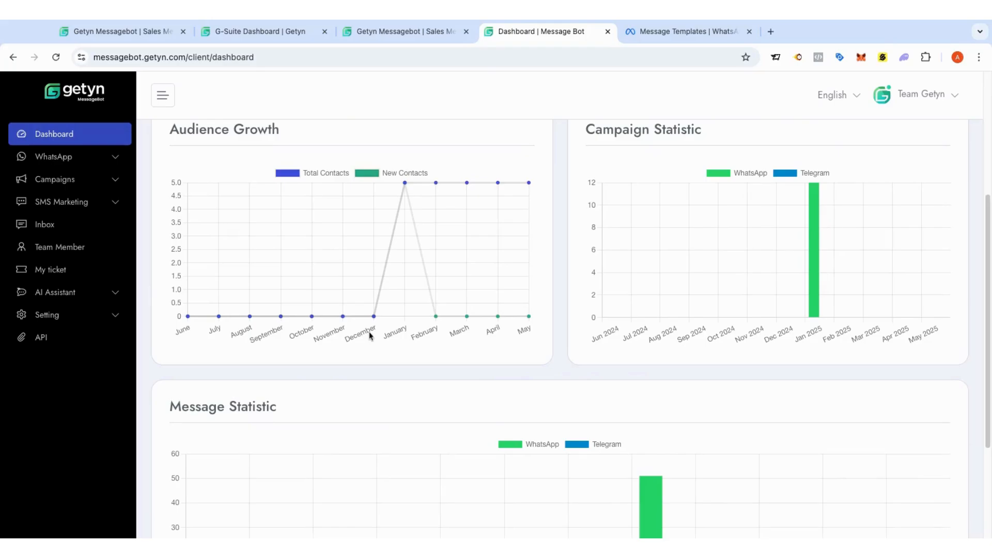
pyautogui.scroll(-3, 371, 331)
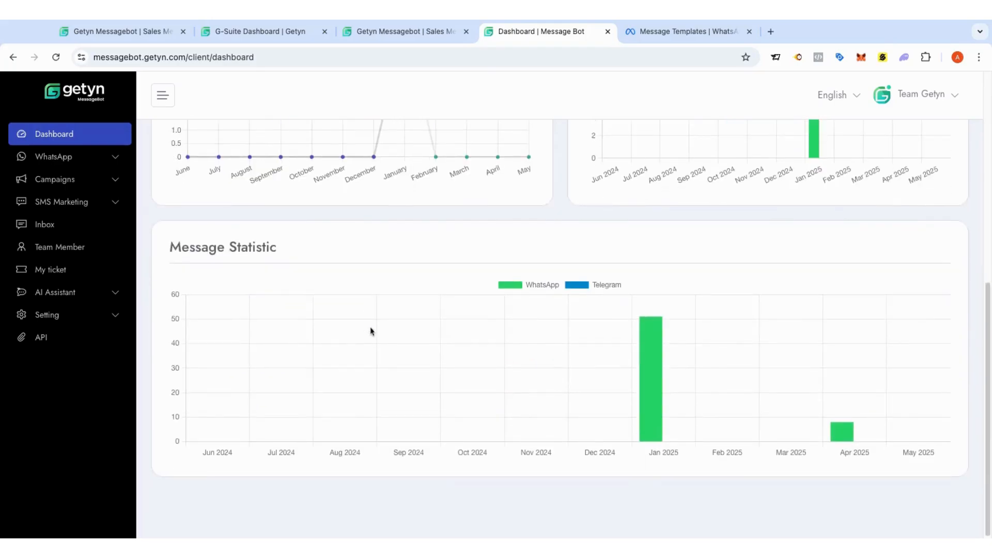
pyautogui.scroll(7, 370, 331)
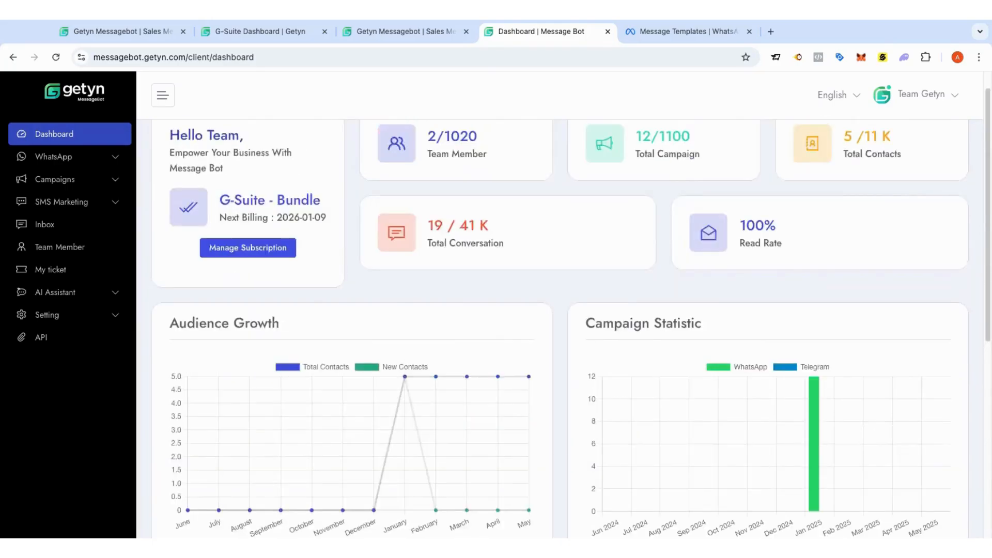
pyautogui.scroll(-3, 370, 331)
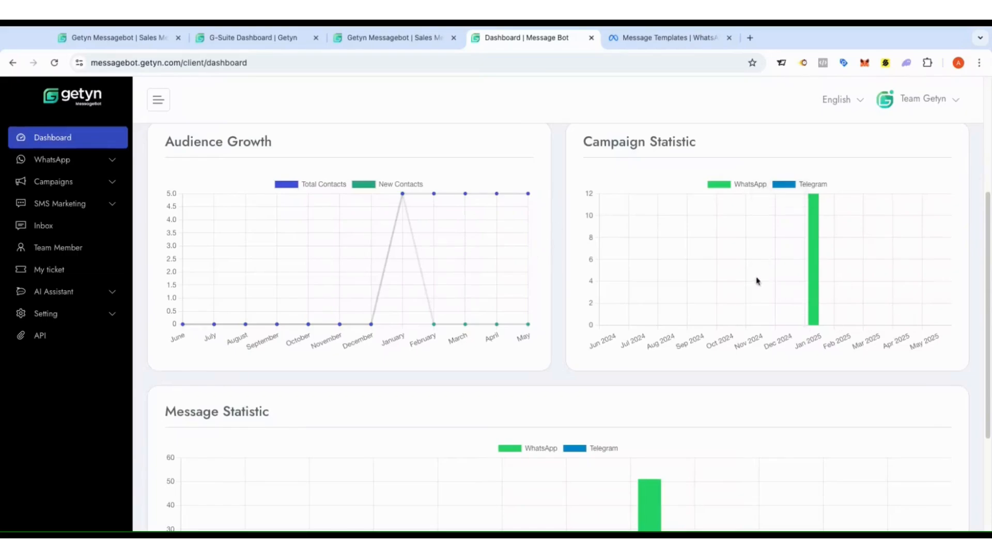
pyautogui.click(429, 43)
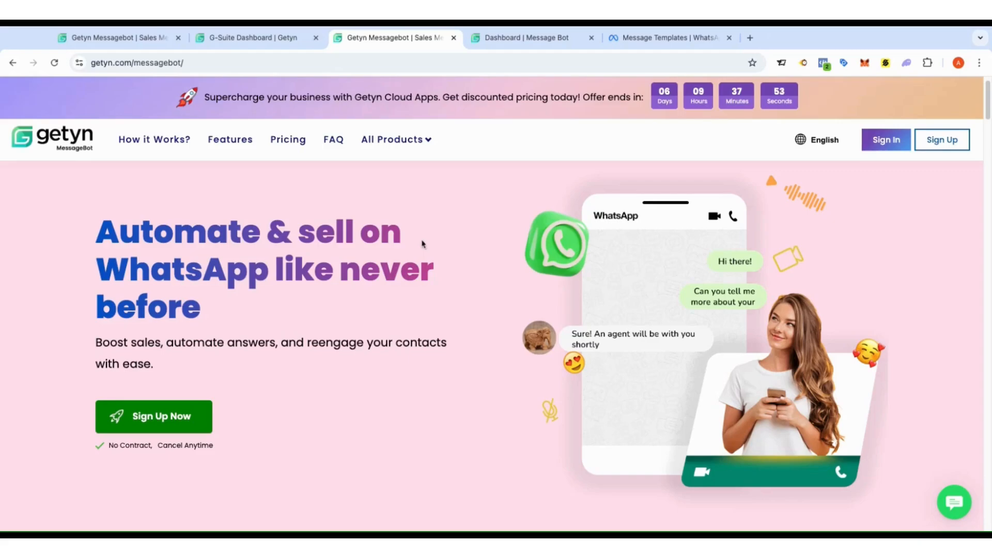
pyautogui.click(509, 39)
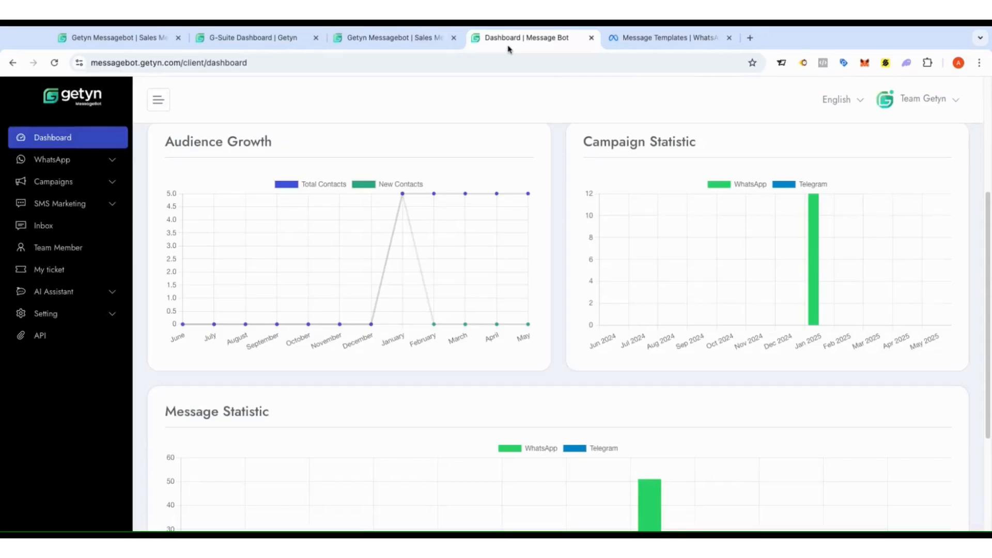